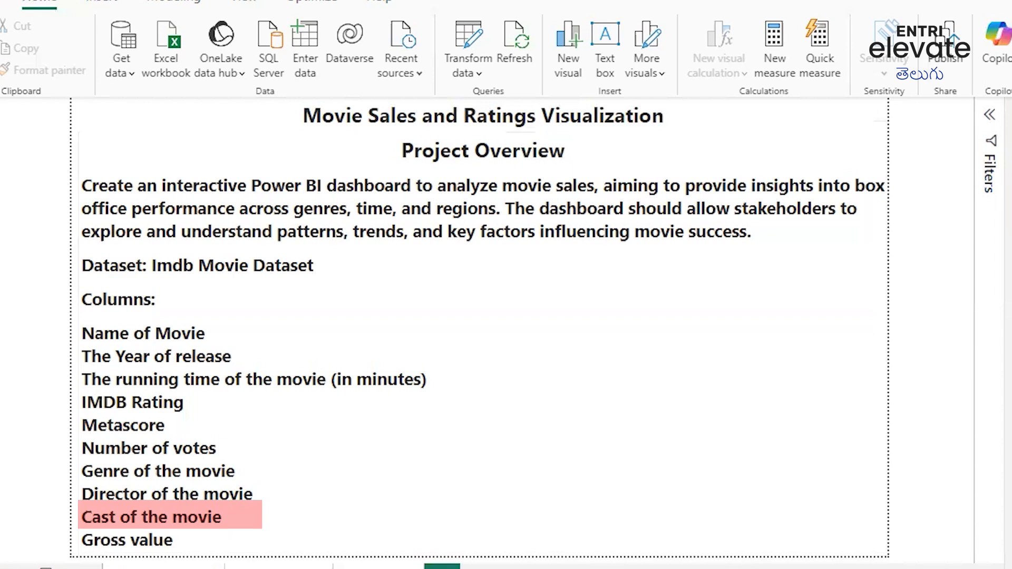
left_click(232, 507)
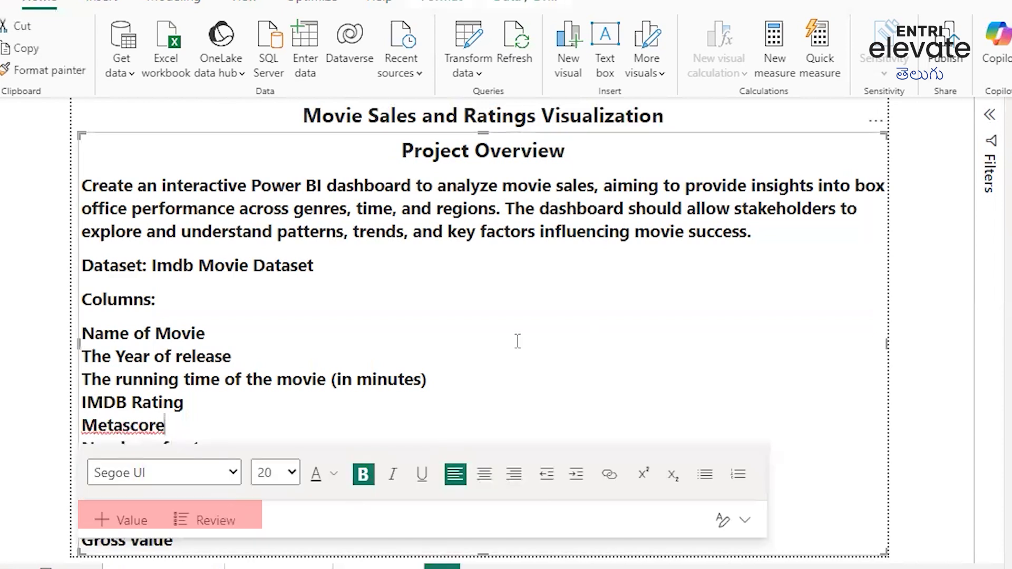
left_click(916, 499)
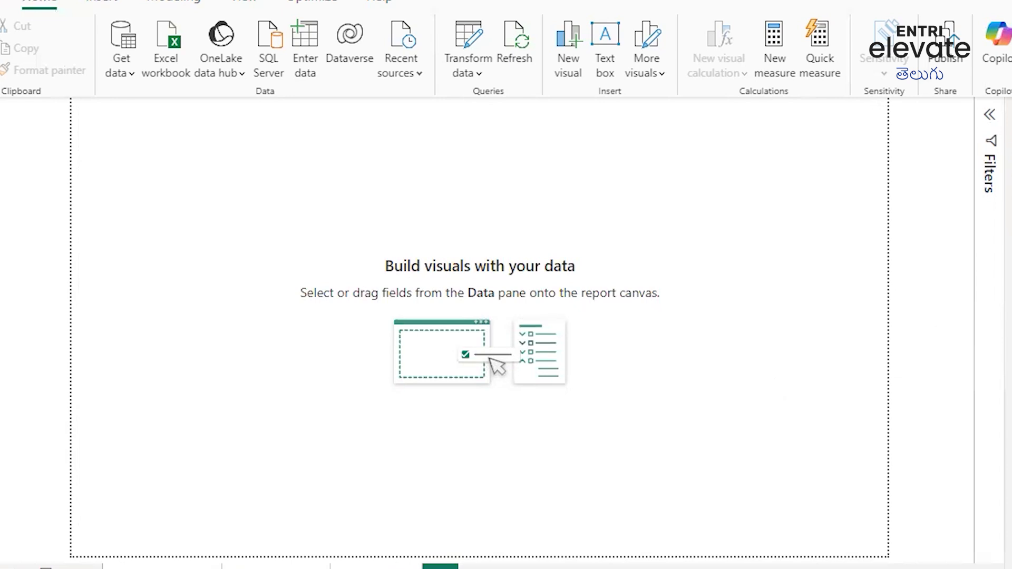
Open the Power Query editor to transform the IMDb movie data.
left_click(464, 72)
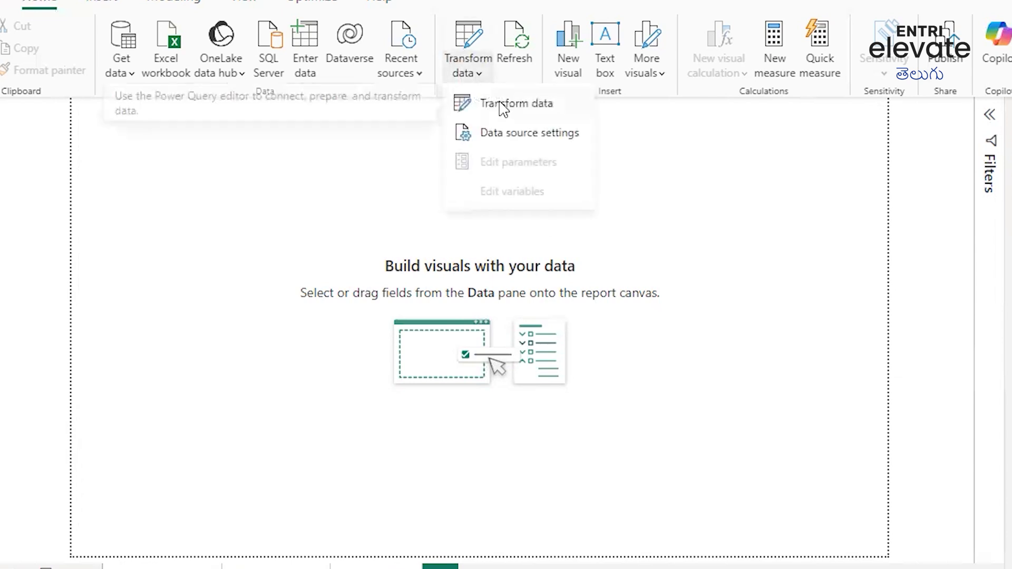
left_click(504, 105)
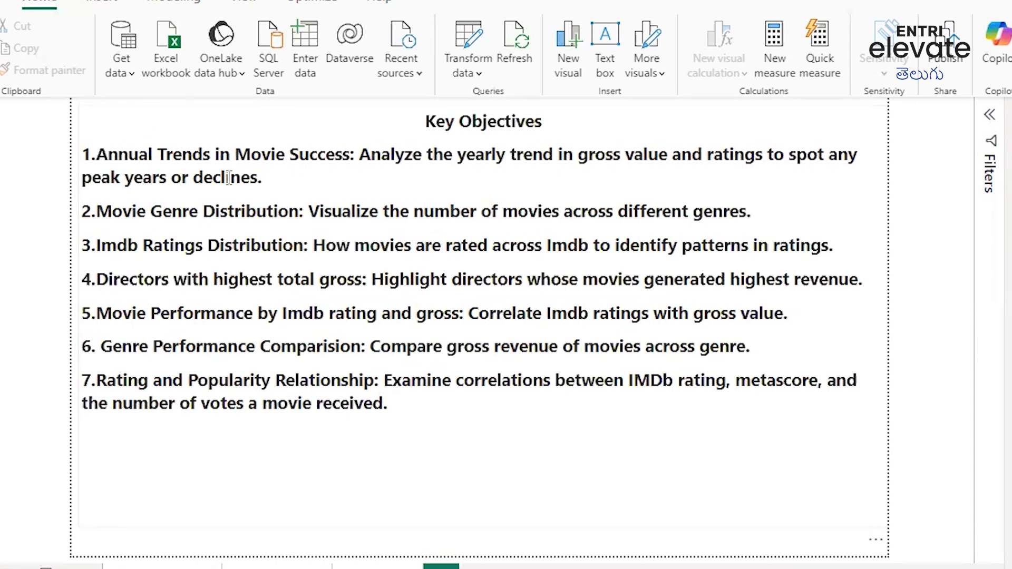
Add a line chart to the Dashboard page and move it a little down along the canvas's left edge.
left_click(441, 567)
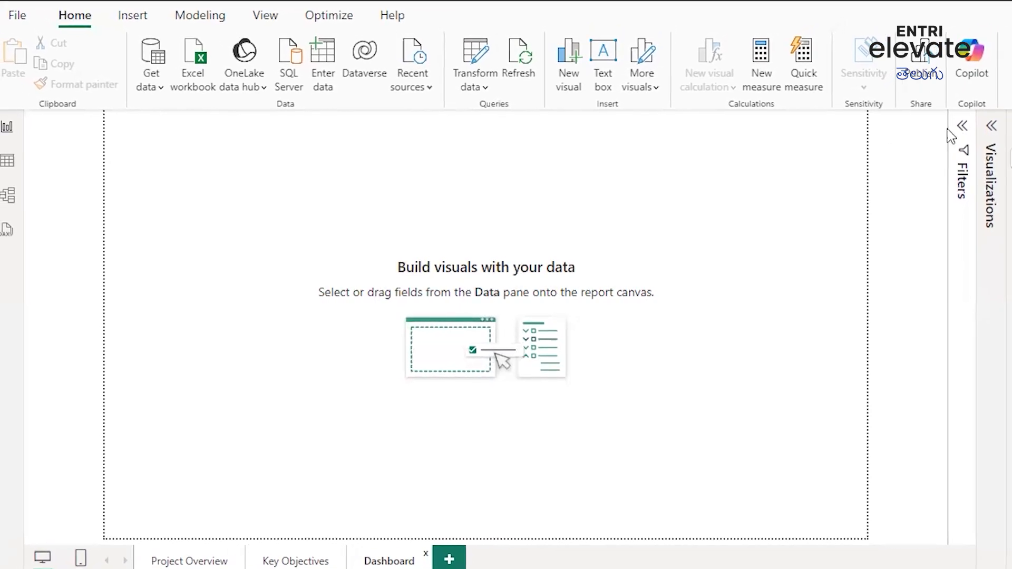
left_click(981, 132)
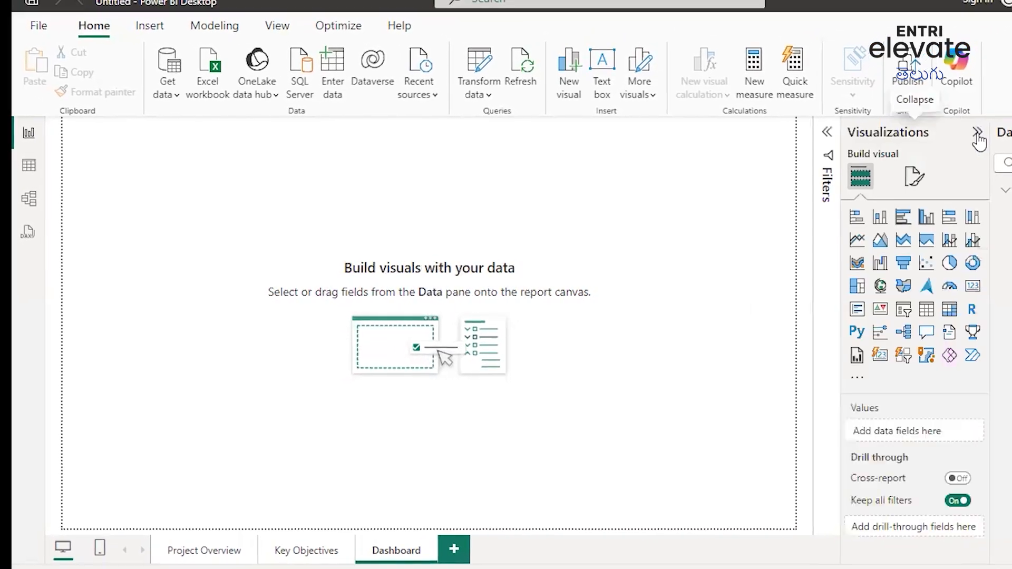
left_click(856, 241)
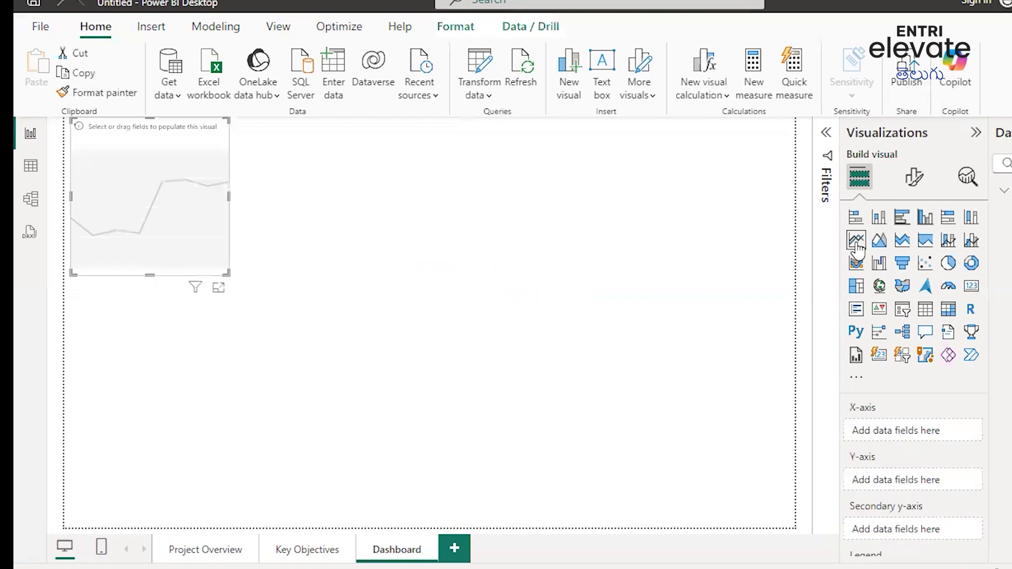
left_click_drag(171, 128, 167, 179)
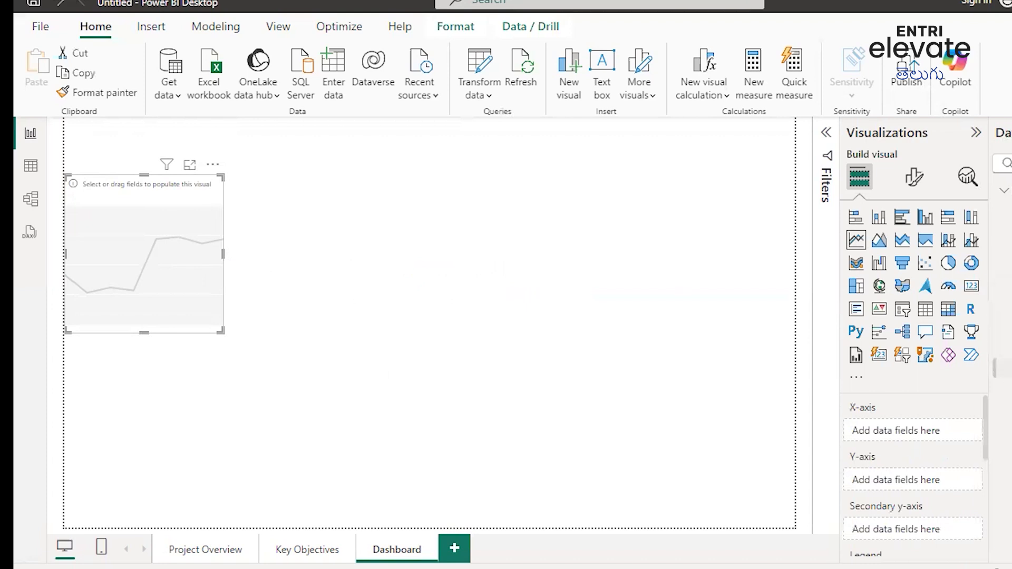
Plot Final_Gross on the line chart's Y-axis against Release Year on its X-axis.
scroll(1002, 369, "down", 3)
left_click_drag(907, 438, 908, 440)
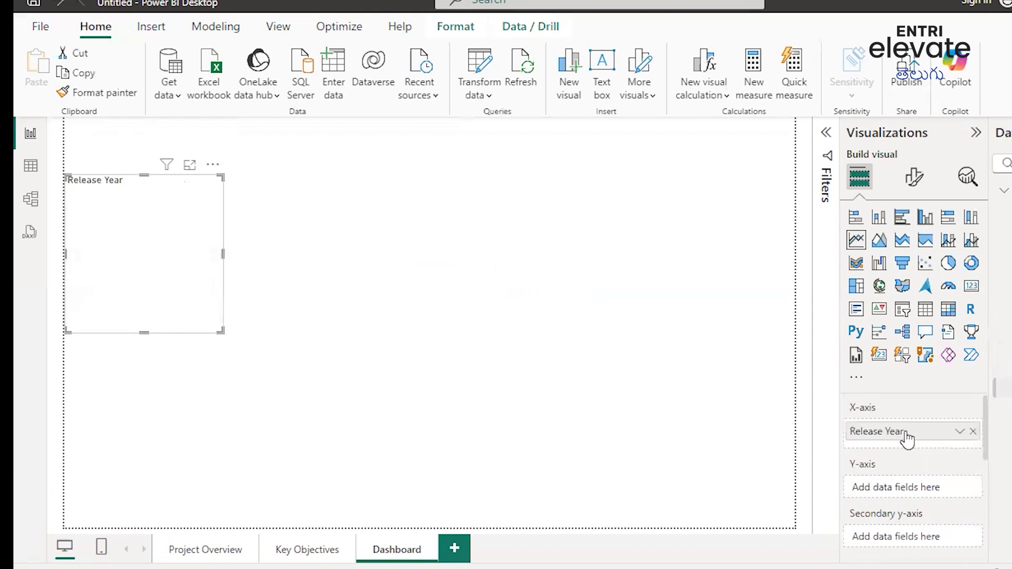
scroll(1002, 317, "up", 10)
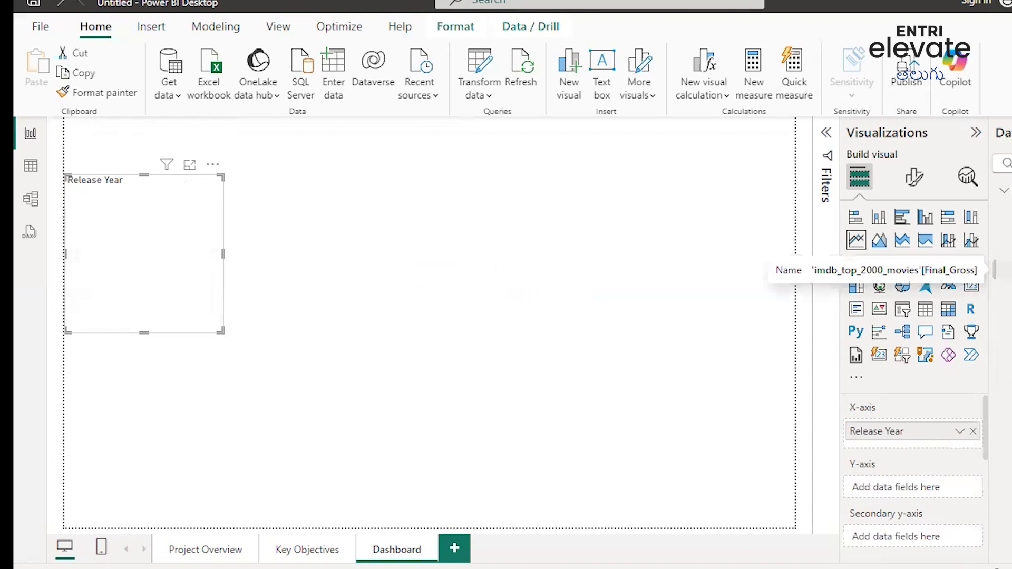
left_click_drag(1005, 270, 904, 486)
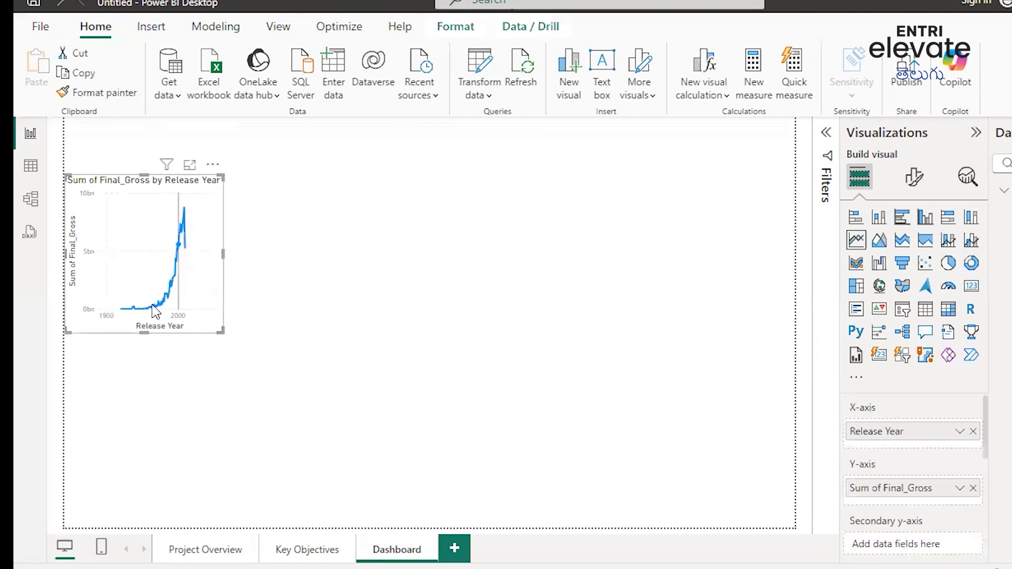
Change the line chart's title text to "Yearly Gross Revenue".
mouse_move(133, 311)
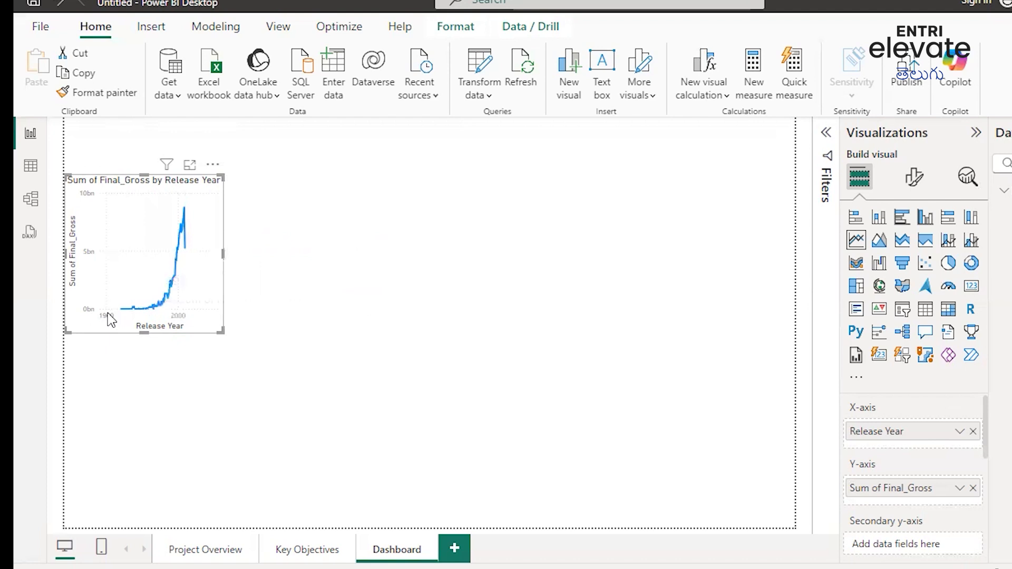
mouse_move(181, 209)
left_click(916, 178)
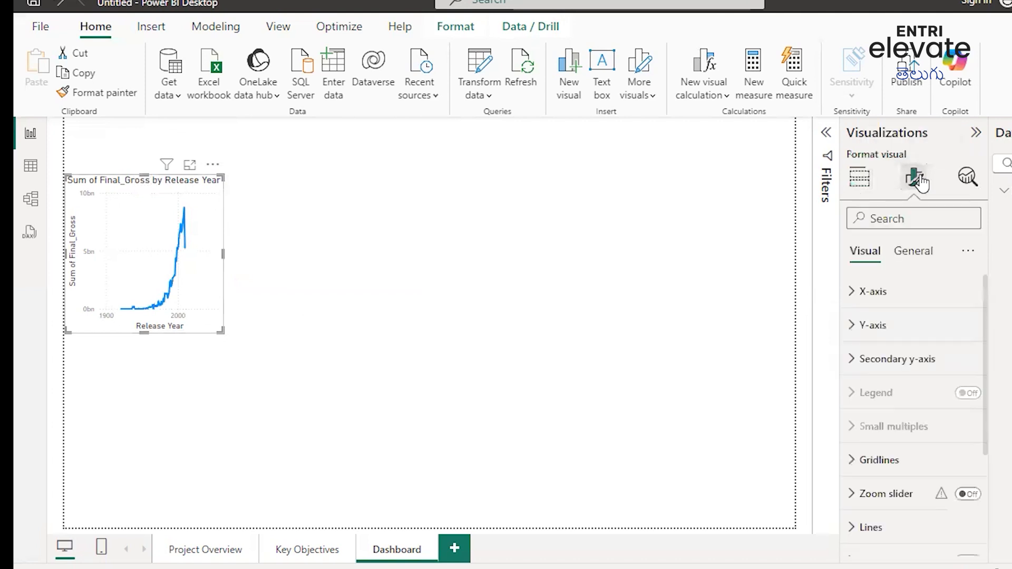
left_click(918, 258)
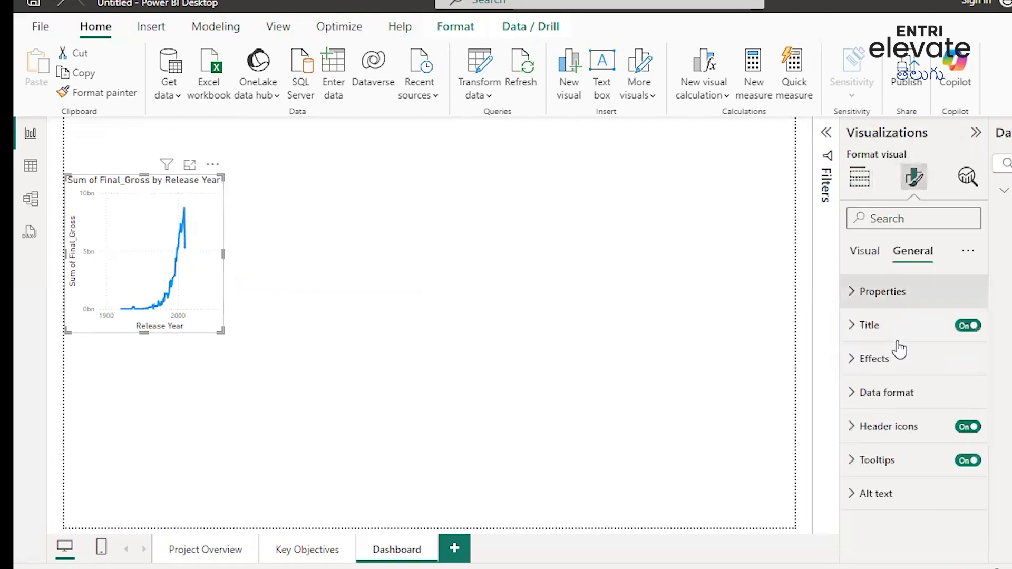
left_click(855, 330)
left_click(883, 407)
key("ctrl+a")
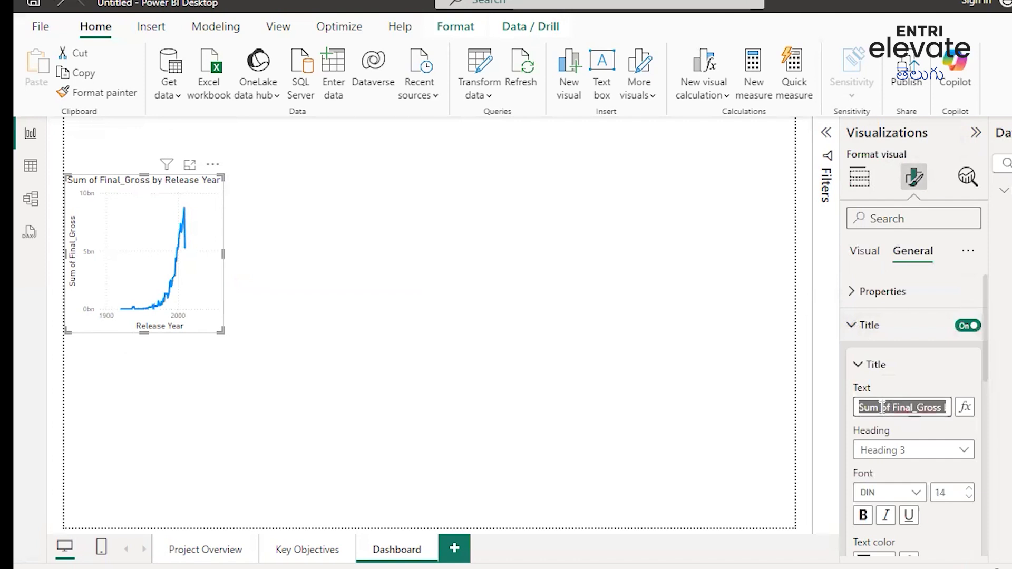
type("Yea")
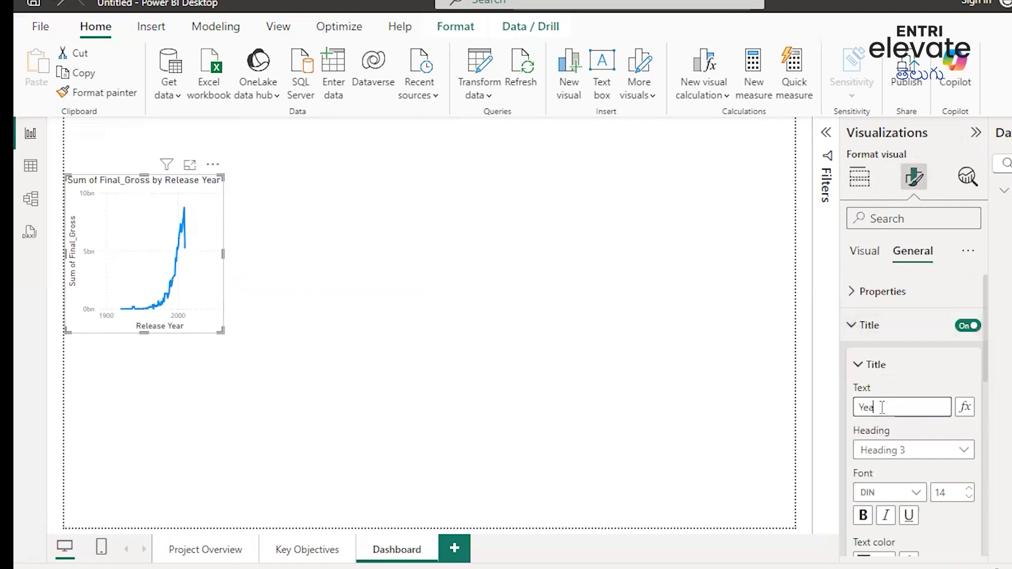
type("rly G")
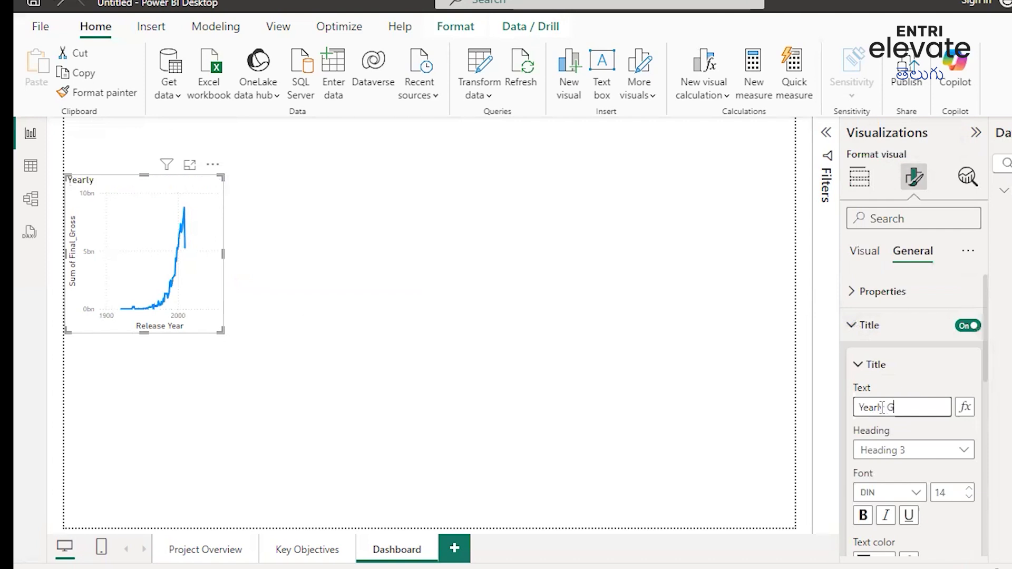
type("ross Re")
type("v")
type("enu")
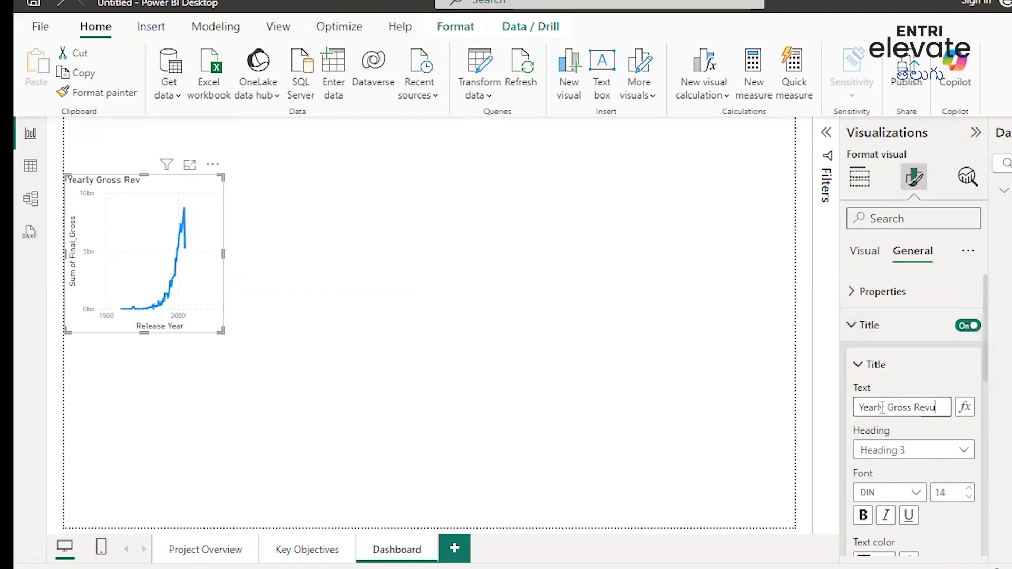
type("e")
Make the line chart's title bold at font size 17 and deselect the chart.
left_click(863, 515)
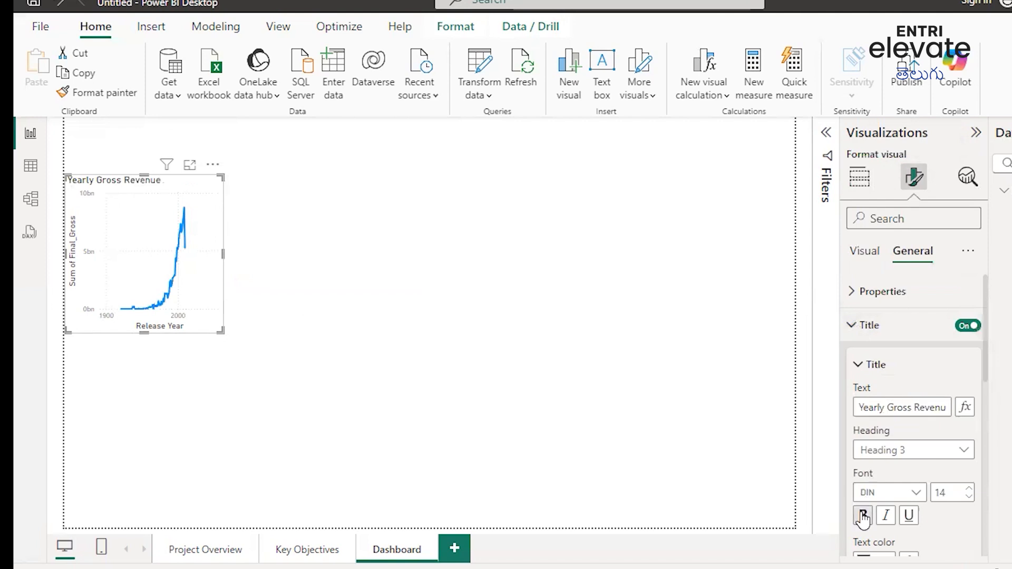
left_click(970, 490)
left_click(971, 490)
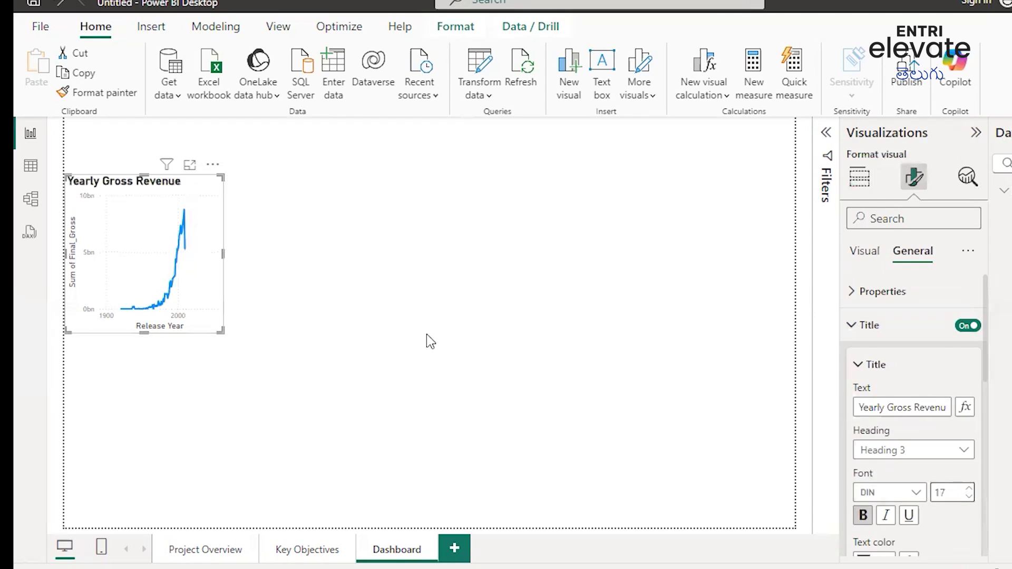
left_click(280, 274)
Check the Key Objectives page, then add a donut chart to the Dashboard page beside the Yearly Gross Revenue chart.
left_click(297, 551)
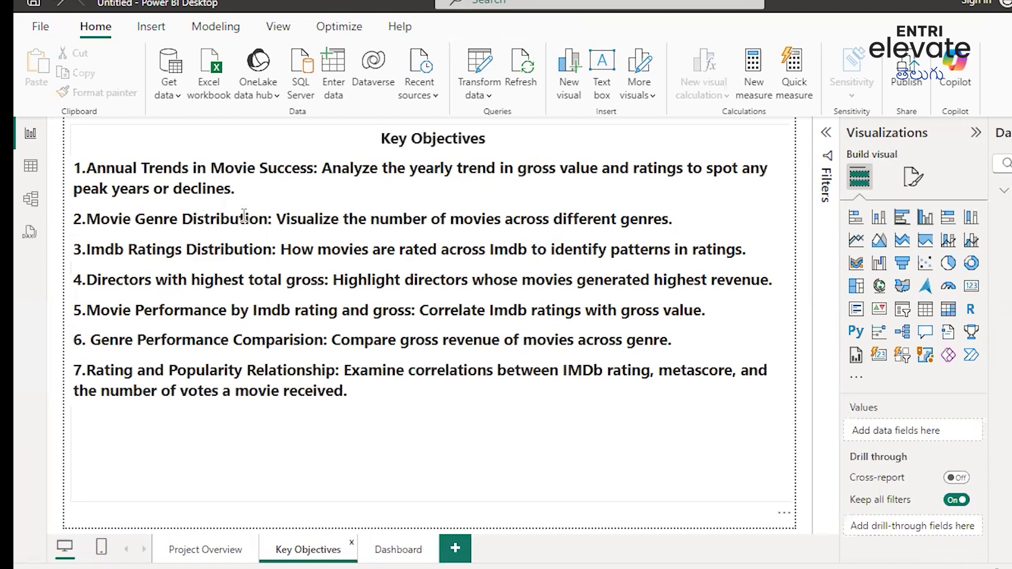
left_click(399, 552)
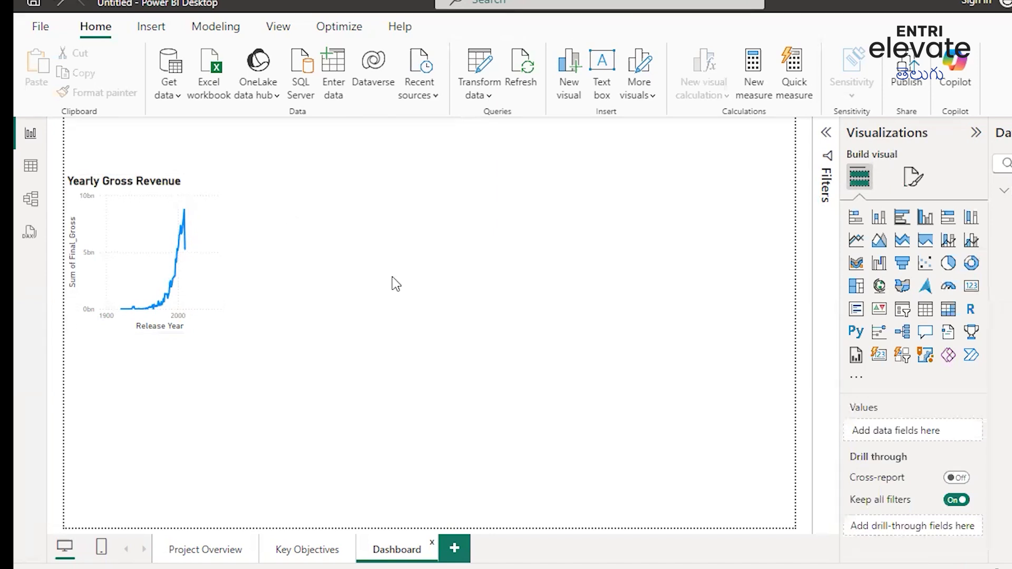
left_click(971, 265)
left_click_drag(190, 380, 374, 220)
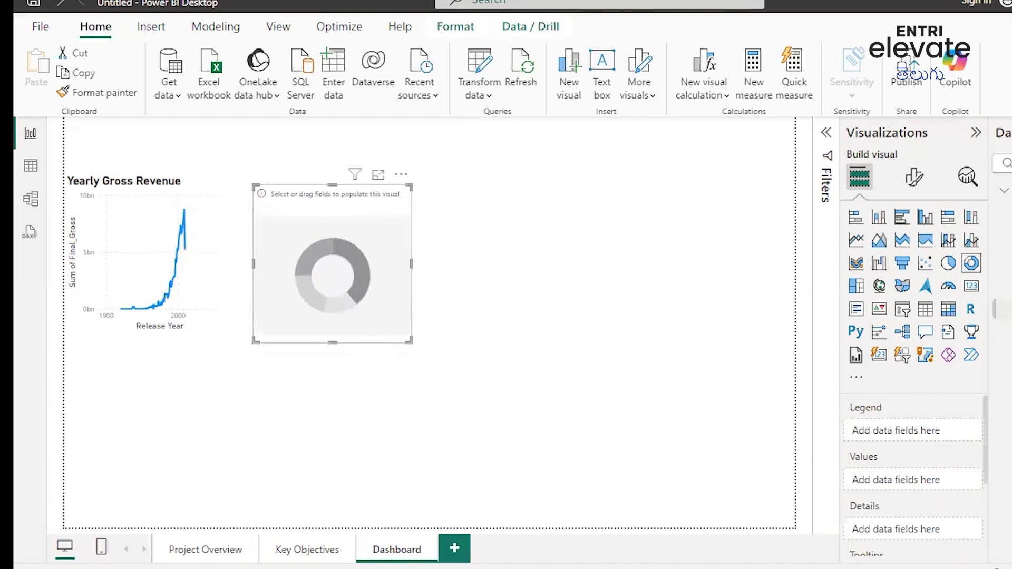
Set the donut chart's legend to Genre and its values to the count of Movie Name, and reduce the chart's height slightly.
scroll(996, 407, "up", 2)
left_click_drag(1010, 401, 918, 439)
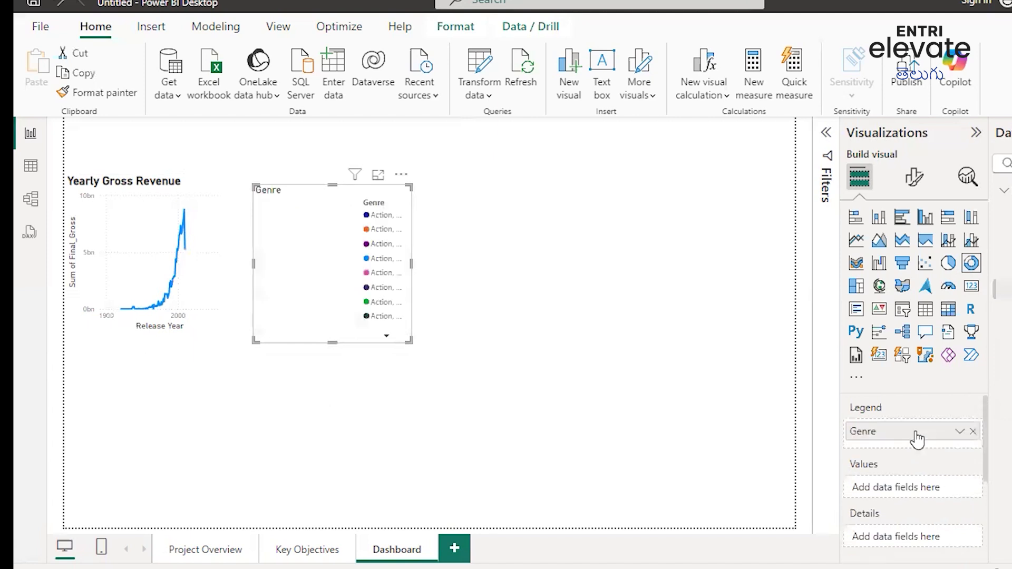
scroll(1002, 327, "down", 2)
scroll(1002, 338, "down", 2)
left_click_drag(1004, 348, 909, 493)
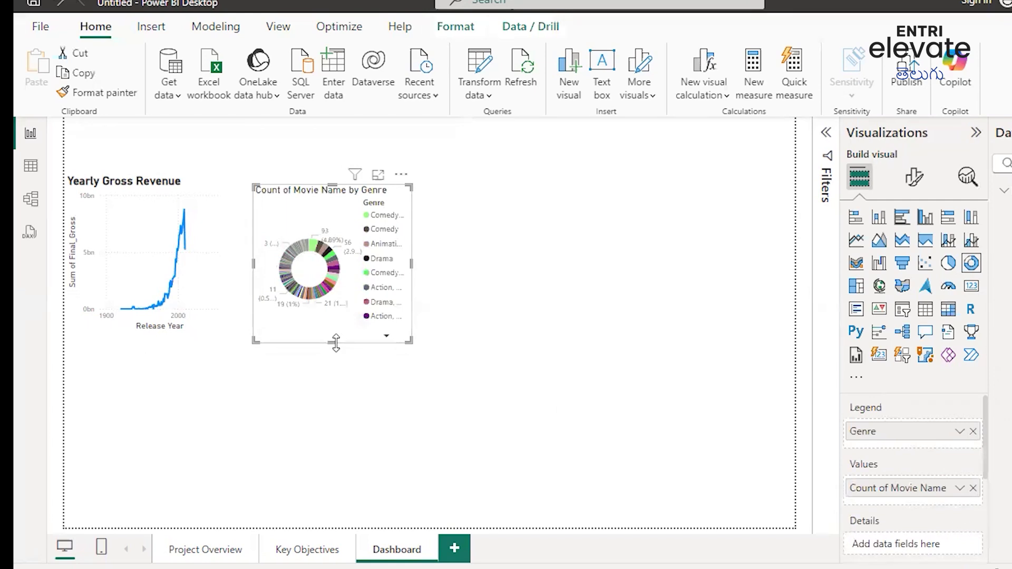
left_click_drag(336, 343, 333, 322)
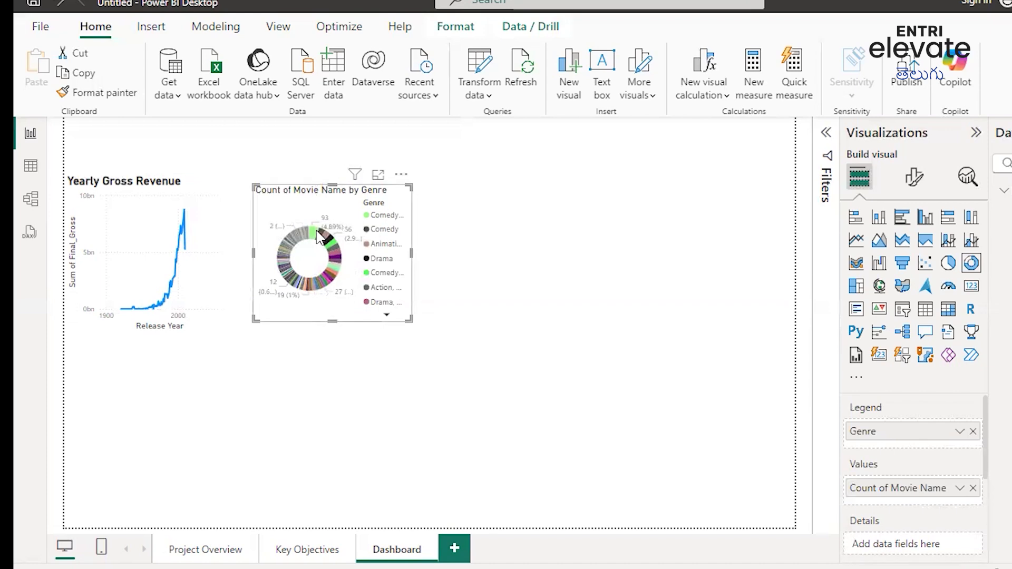
Change the donut chart's title text to "Movie Genre Distribution".
mouse_move(318, 236)
left_click(914, 177)
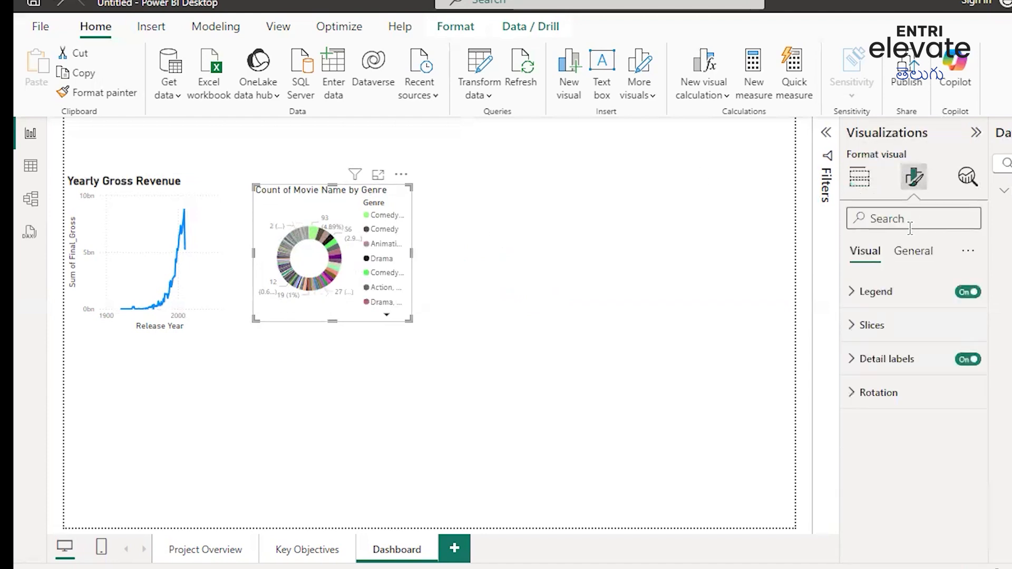
left_click(913, 252)
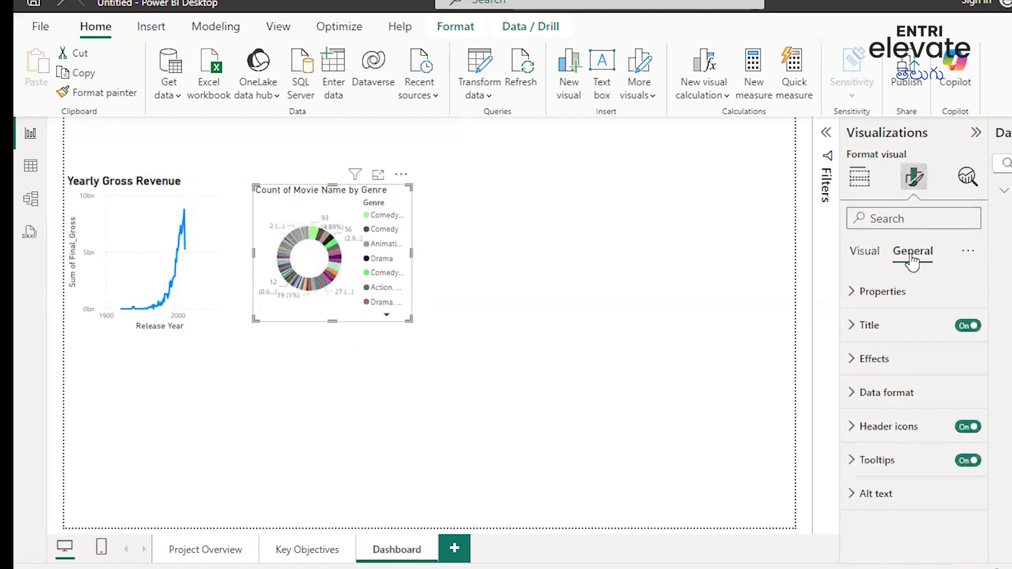
left_click(853, 327)
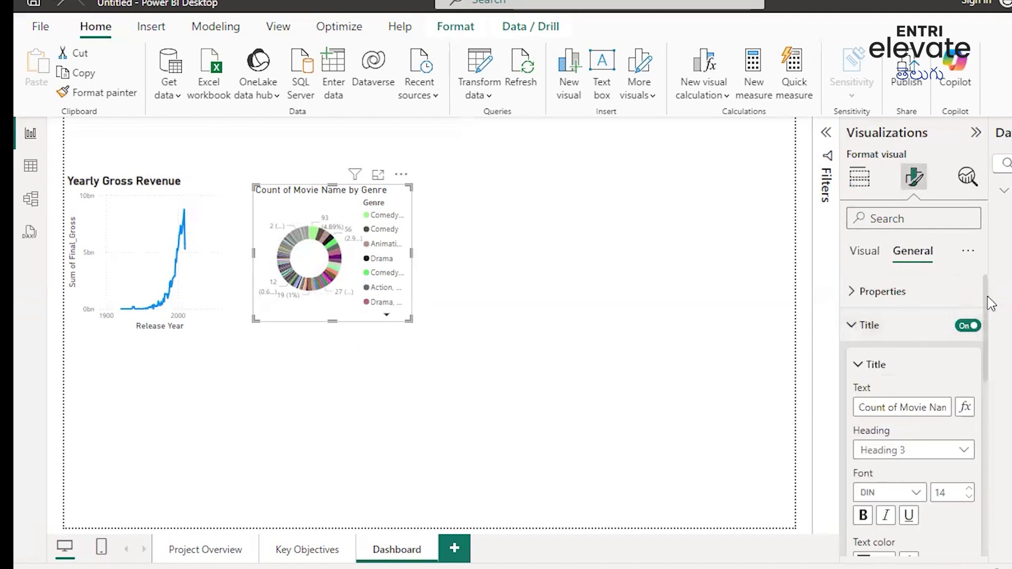
scroll(992, 304, "down", 1)
triple_click(873, 385)
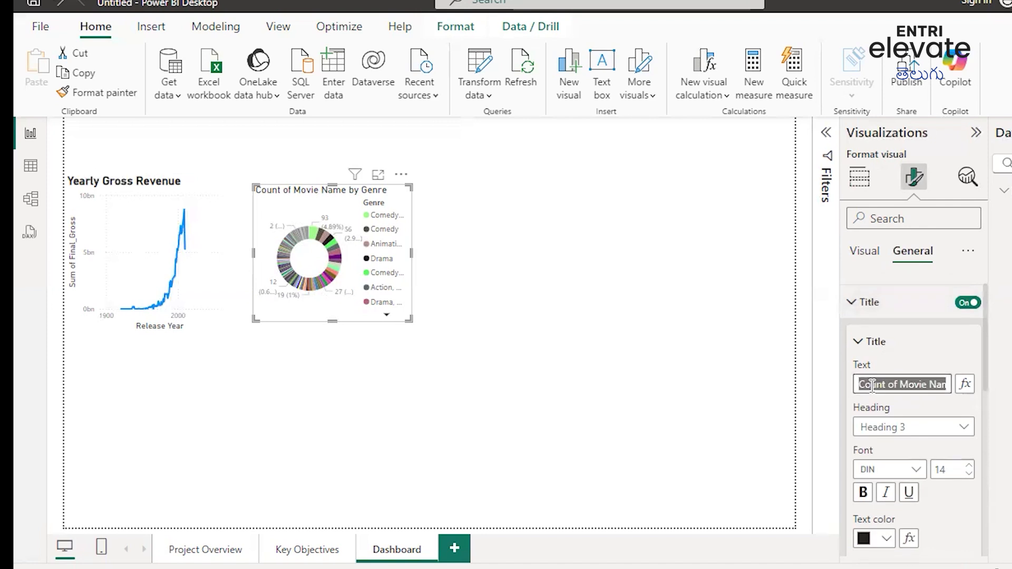
type("Movie ")
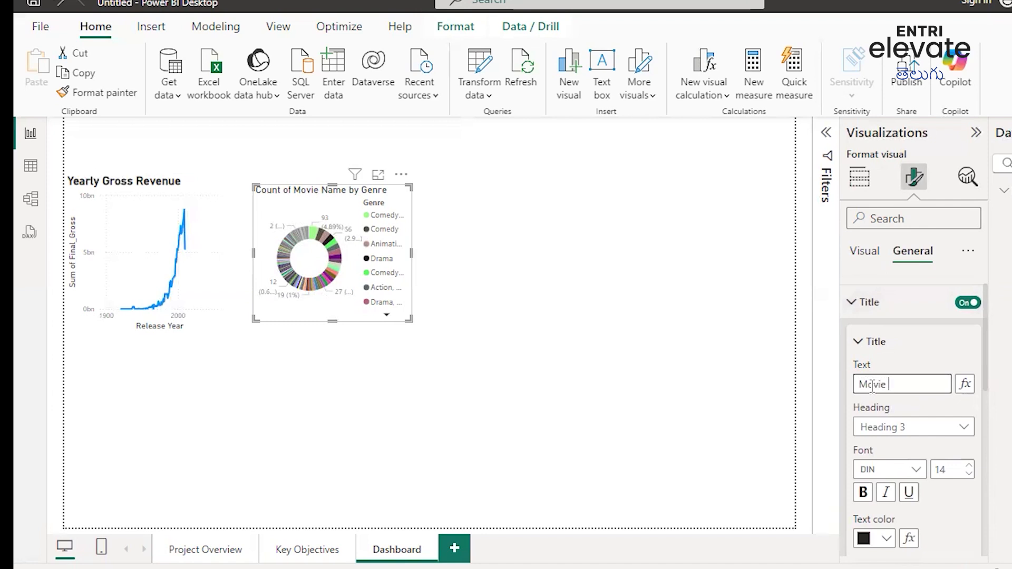
type("Genre Distribution")
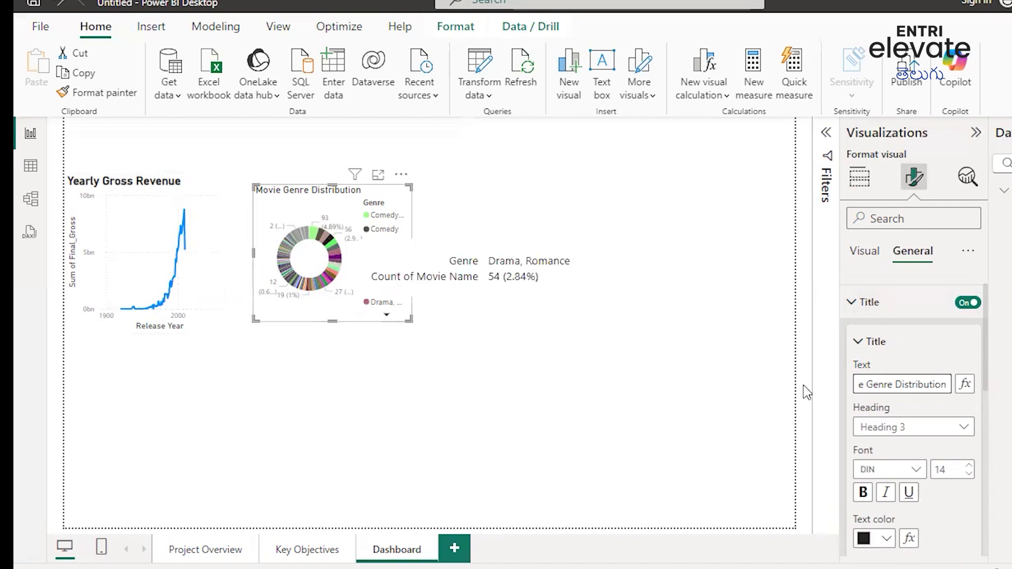
Make the donut chart's title bold at font size 17.
left_click(969, 466)
left_click(969, 466)
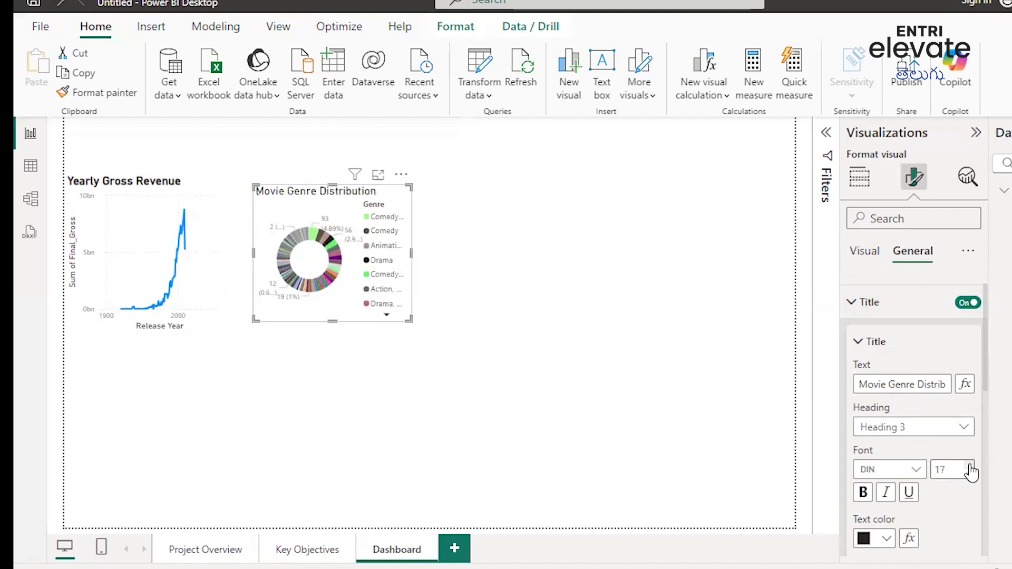
left_click(969, 467)
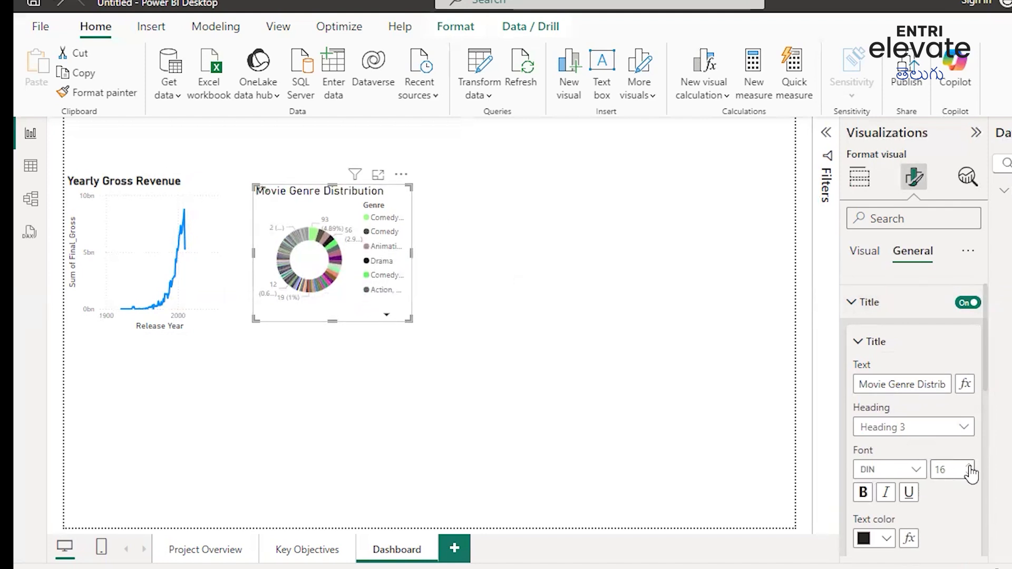
left_click(863, 494)
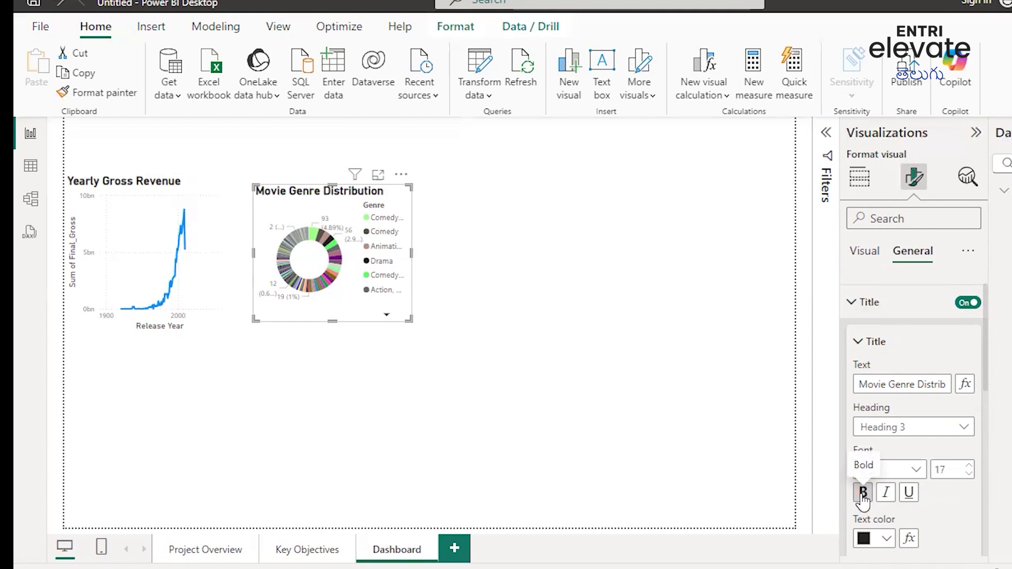
Check the Key Objectives page, then add a clustered bar chart to the Dashboard page beside the Movie Genre Distribution donut chart.
left_click(544, 406)
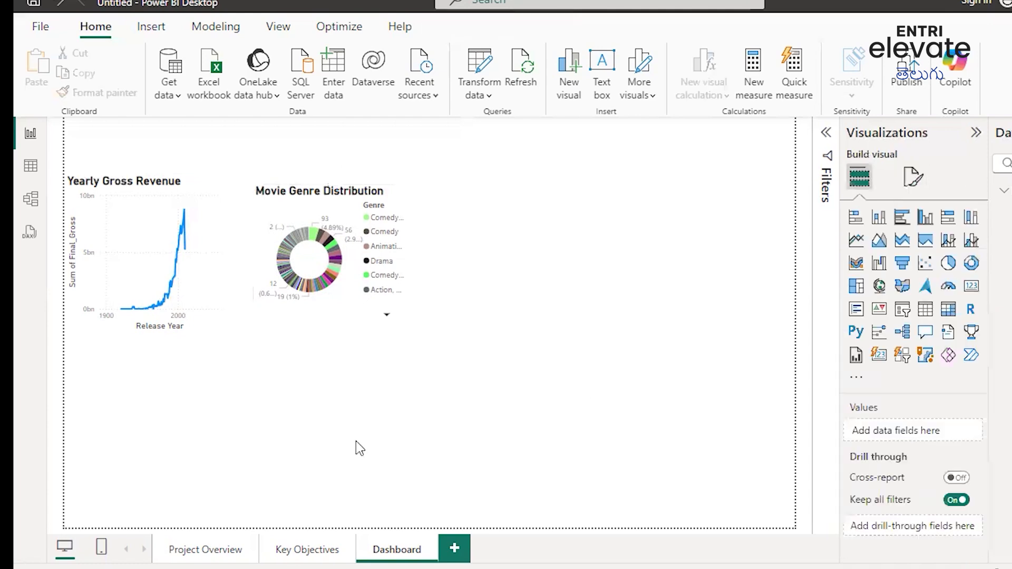
left_click(295, 551)
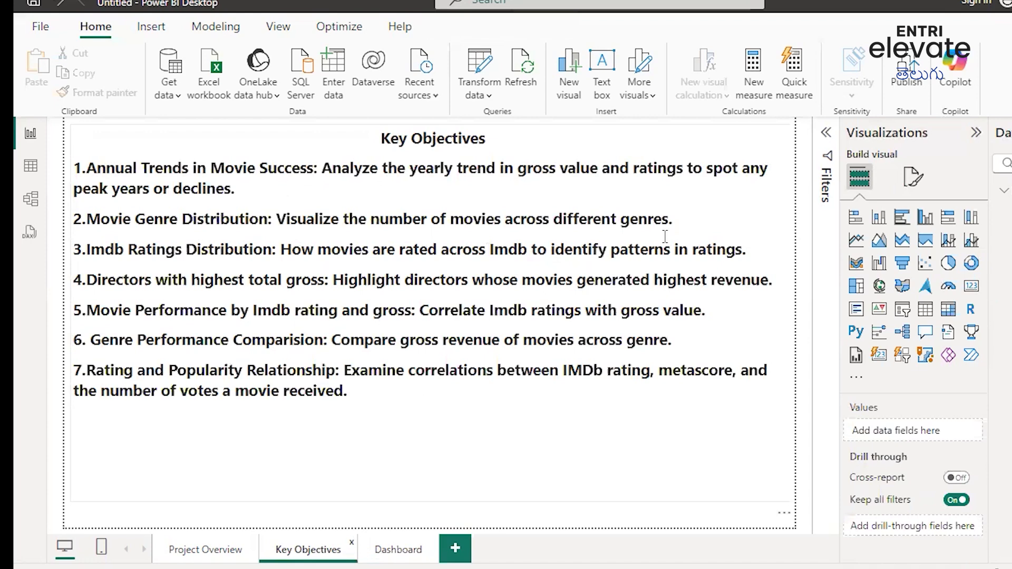
left_click(398, 549)
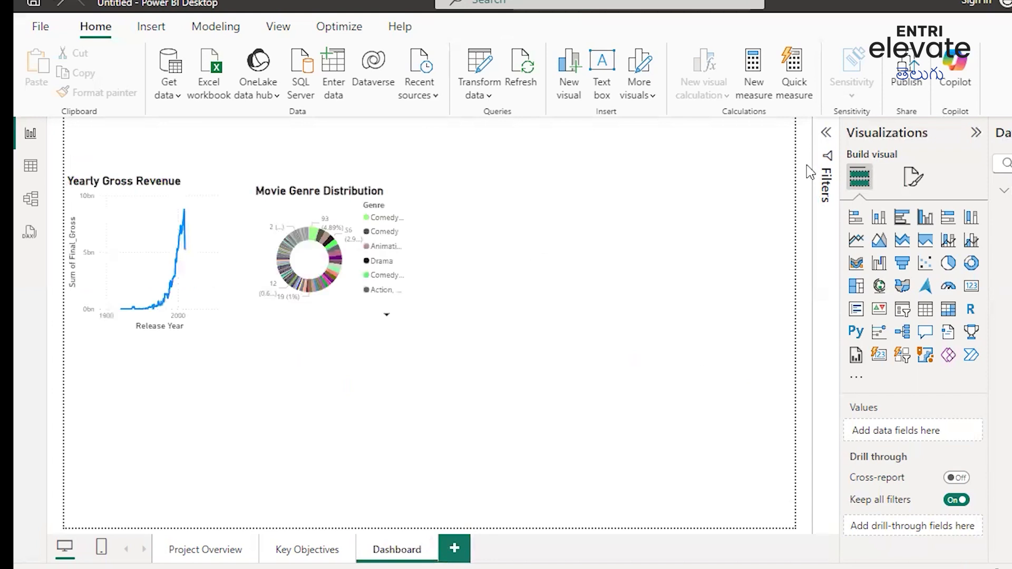
left_click(910, 218)
left_click_drag(163, 407, 570, 242)
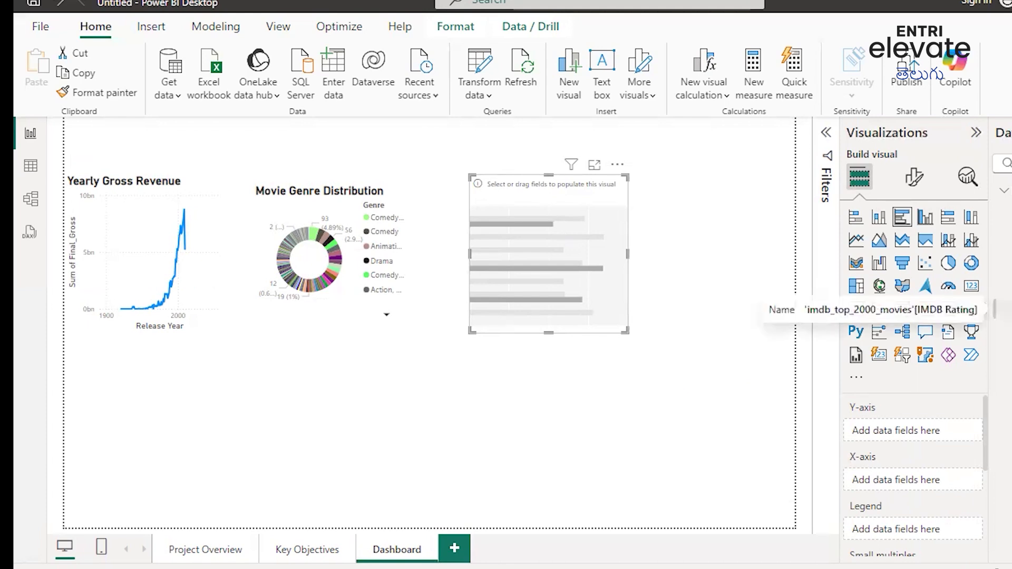
Set the clustered bar chart's X-axis to the sum of IMDB Rating and its Y-axis to Movie Name, and inspect its bars.
left_click_drag(931, 456, 915, 489)
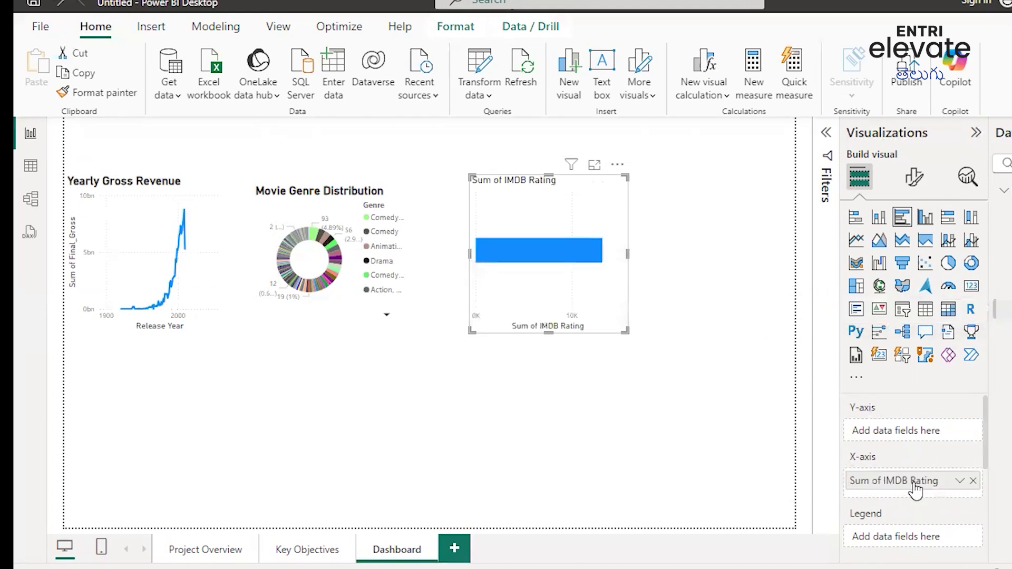
left_click_drag(1003, 371, 922, 438)
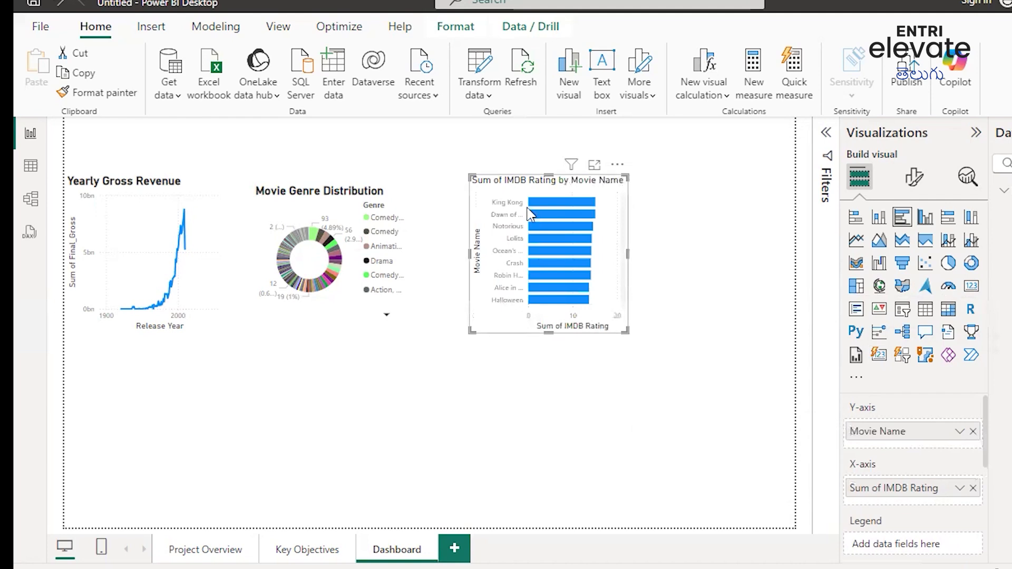
mouse_move(544, 202)
mouse_move(543, 297)
Change the clustered bar chart's title text to "Imdb Ratings Distribution".
left_click(916, 180)
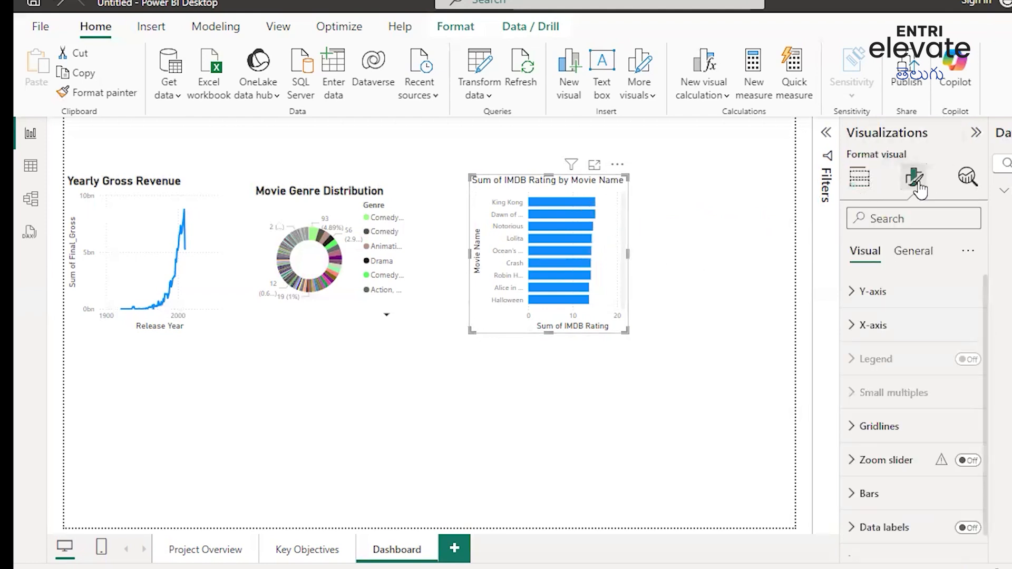
left_click(913, 251)
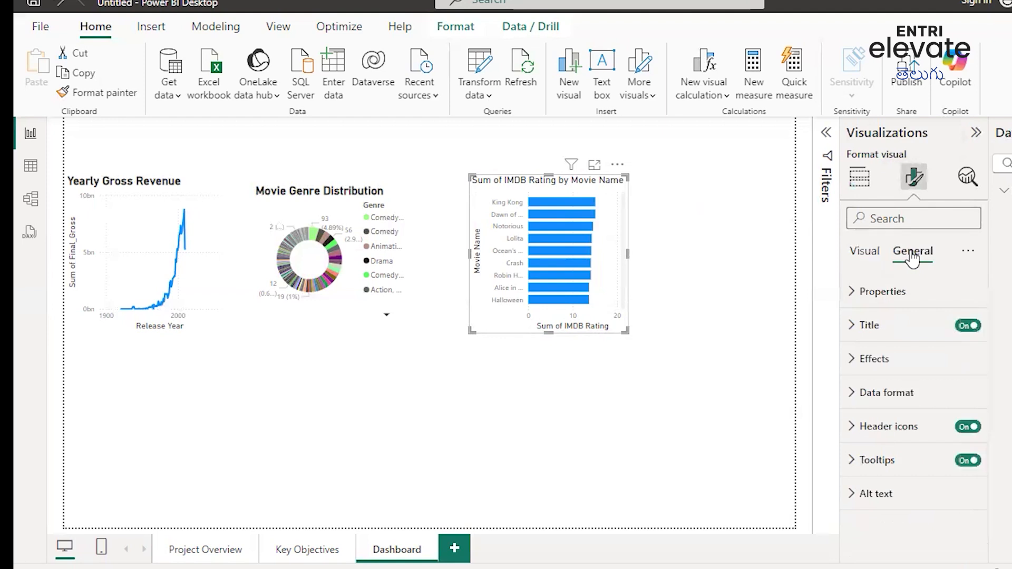
left_click(853, 329)
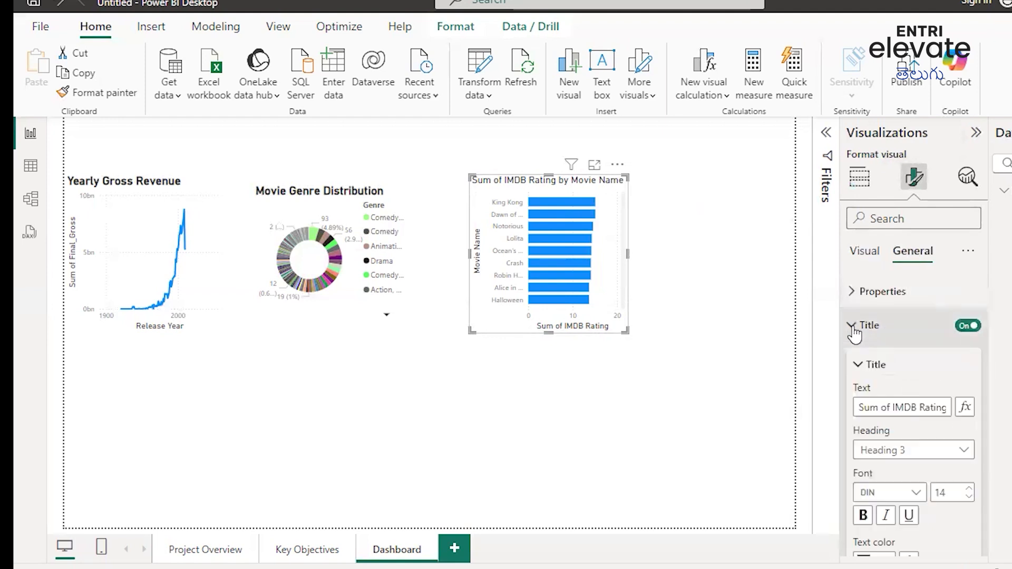
triple_click(884, 409)
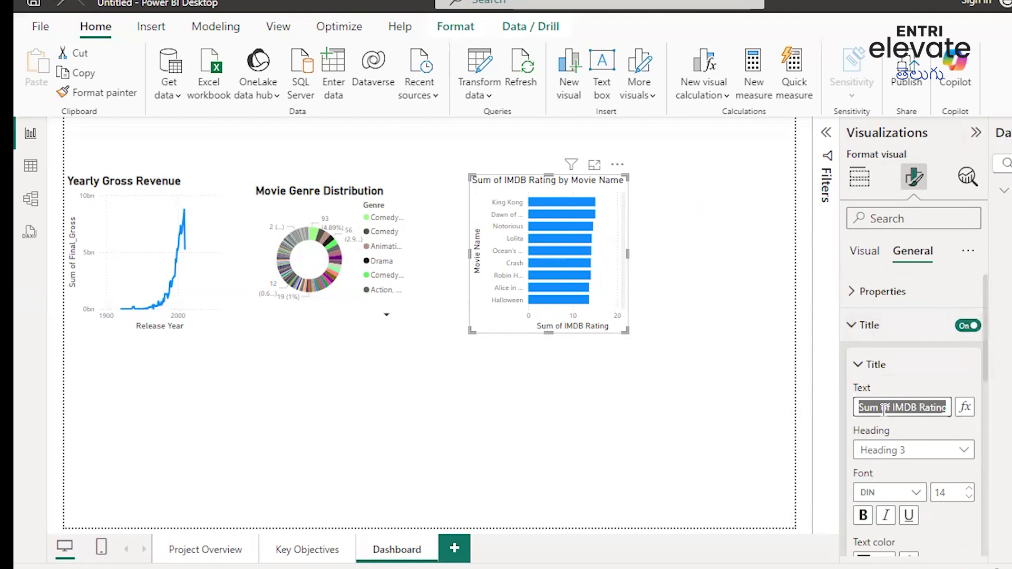
type("Im")
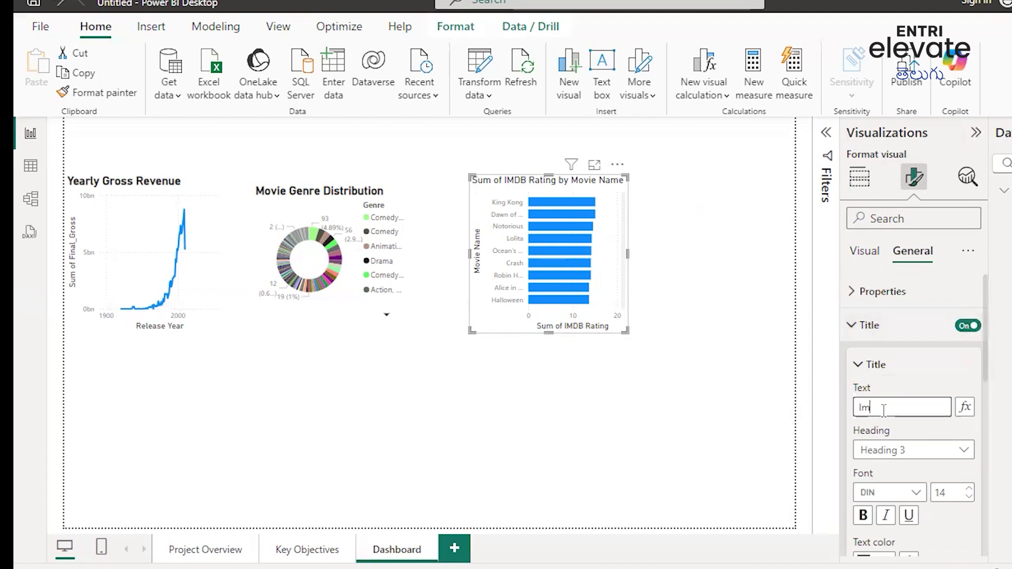
type("db Ratings D")
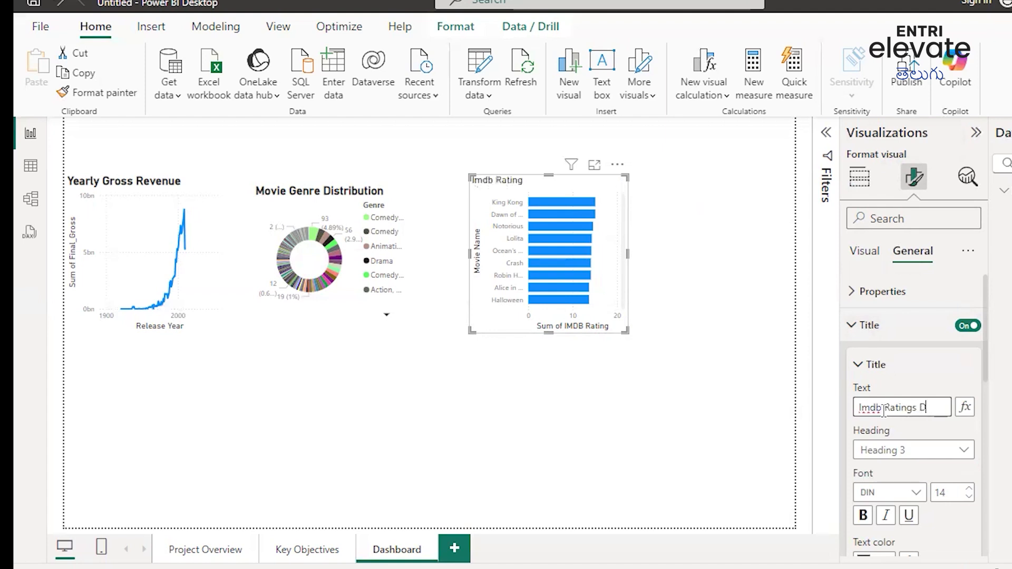
type("istribution")
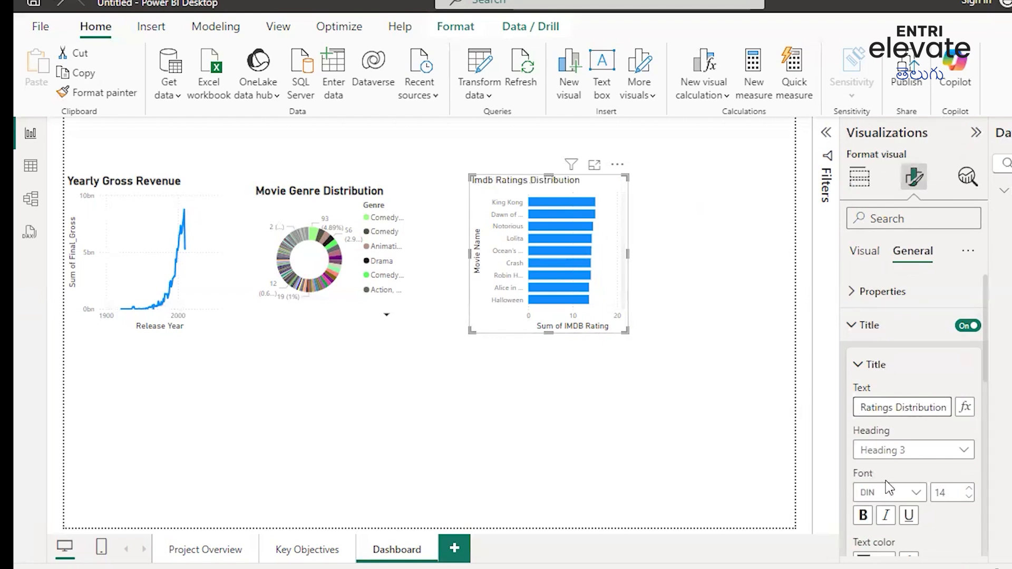
Make the Imdb Ratings Distribution chart's title bold at font size 17.
left_click(972, 490)
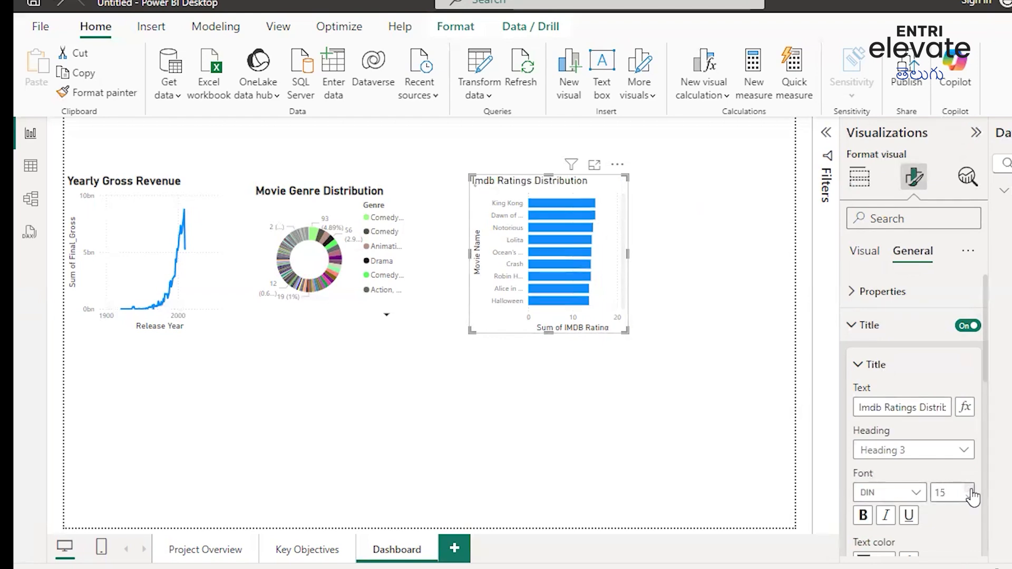
left_click(971, 490)
left_click(971, 490)
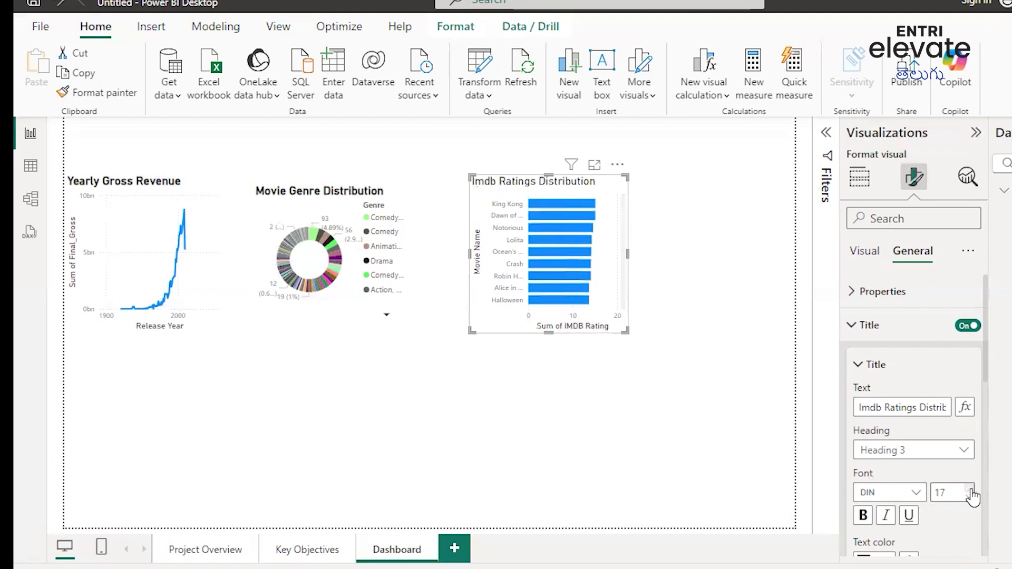
left_click(863, 515)
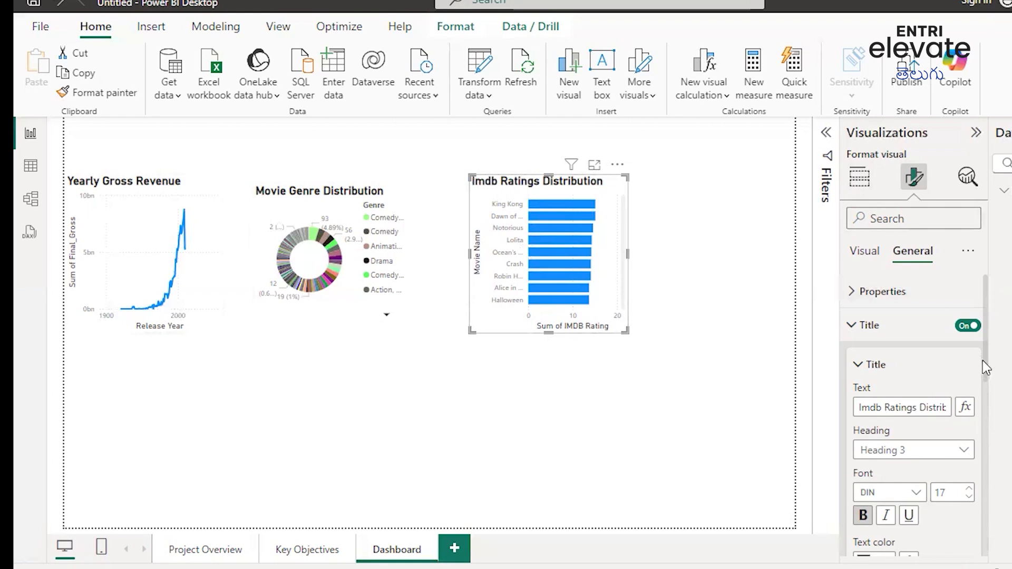
left_click_drag(986, 367, 995, 283)
Review the Key Objectives page, then add a stacked bar chart to the Dashboard page to the right of the Imdb Ratings Distribution chart.
left_click(299, 548)
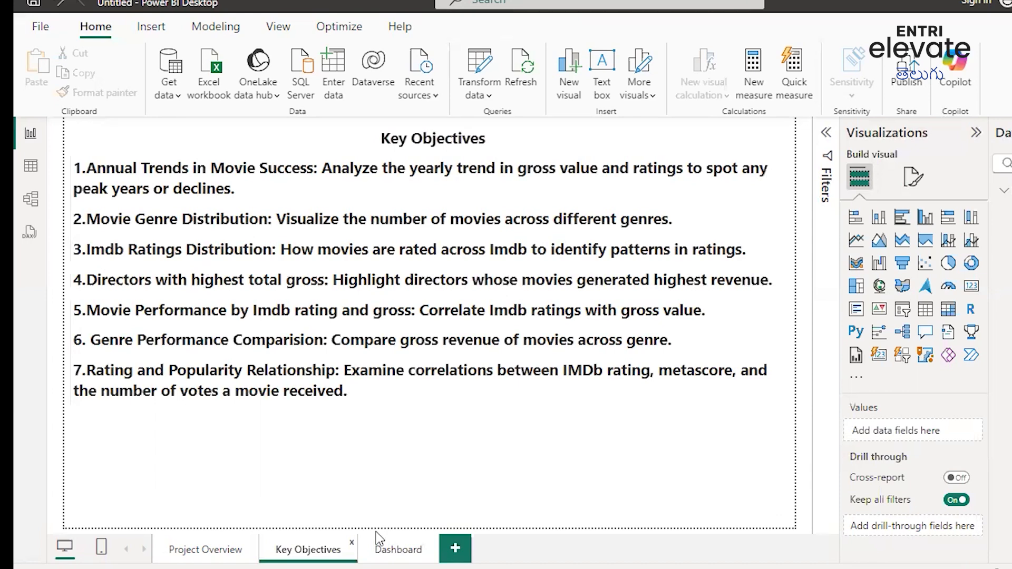
left_click(398, 550)
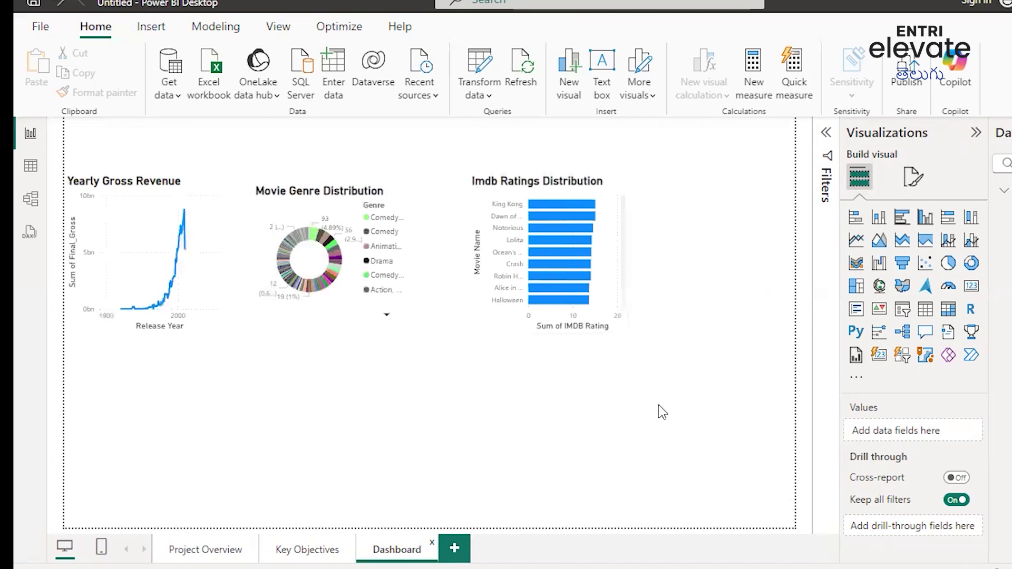
left_click(856, 219)
left_click_drag(176, 399, 181, 410)
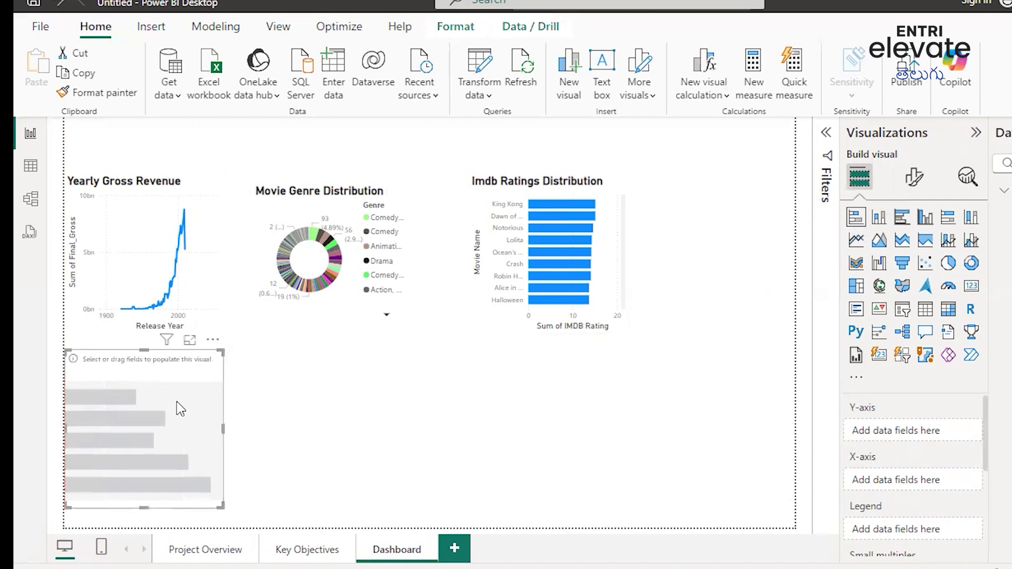
left_click_drag(181, 410, 754, 237)
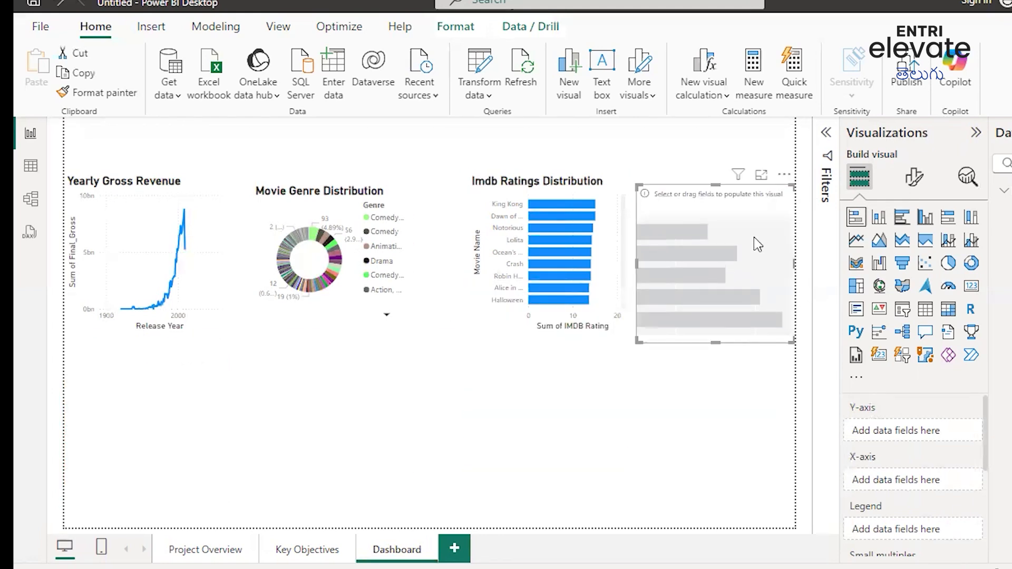
left_click_drag(754, 236, 752, 230)
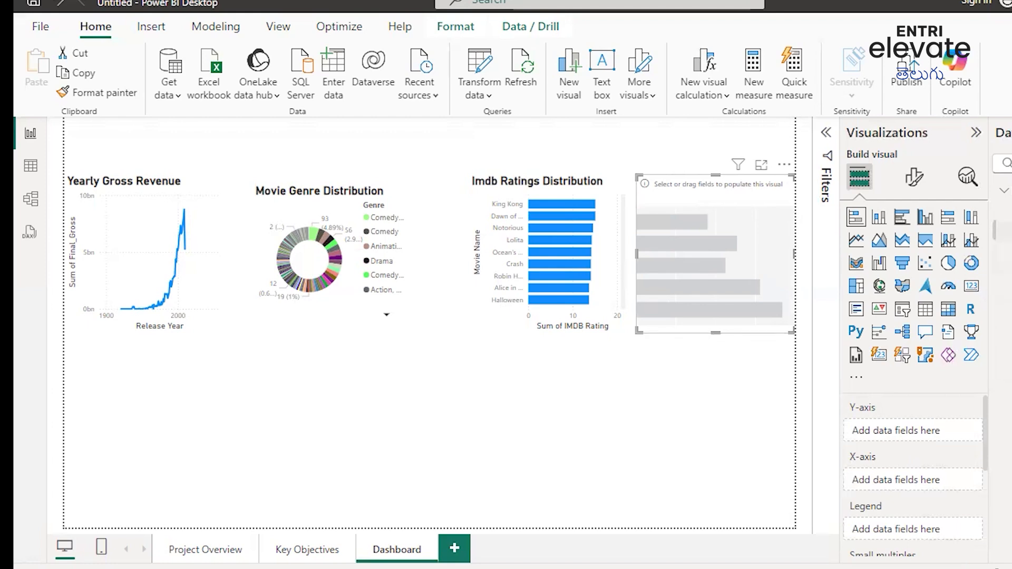
Set the stacked bar chart's Y-axis to Director and its X-axis to the sum of Final_Gross, and inspect the top directors' bars.
left_click_drag(1008, 369, 918, 435)
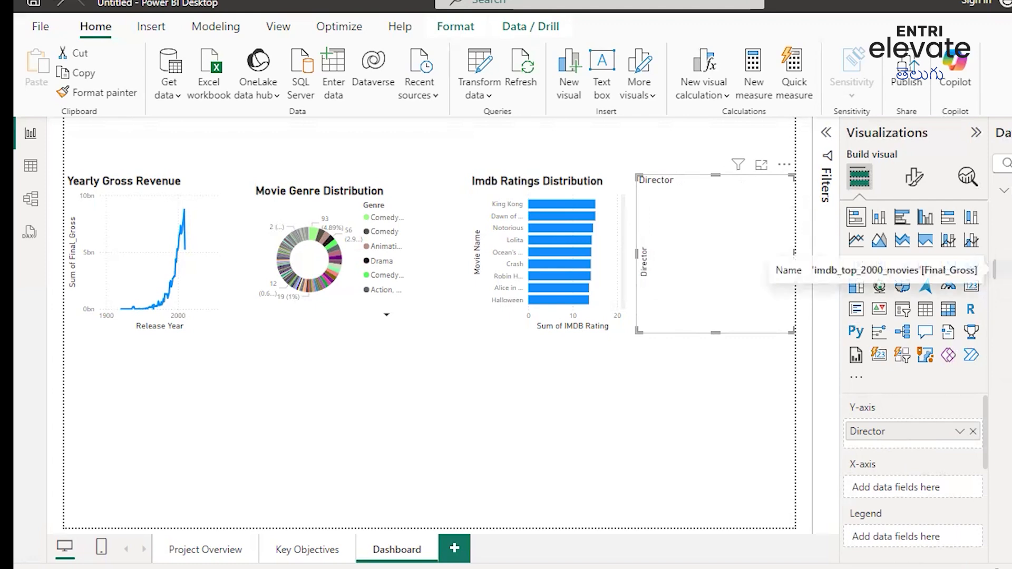
left_click_drag(938, 490, 936, 489)
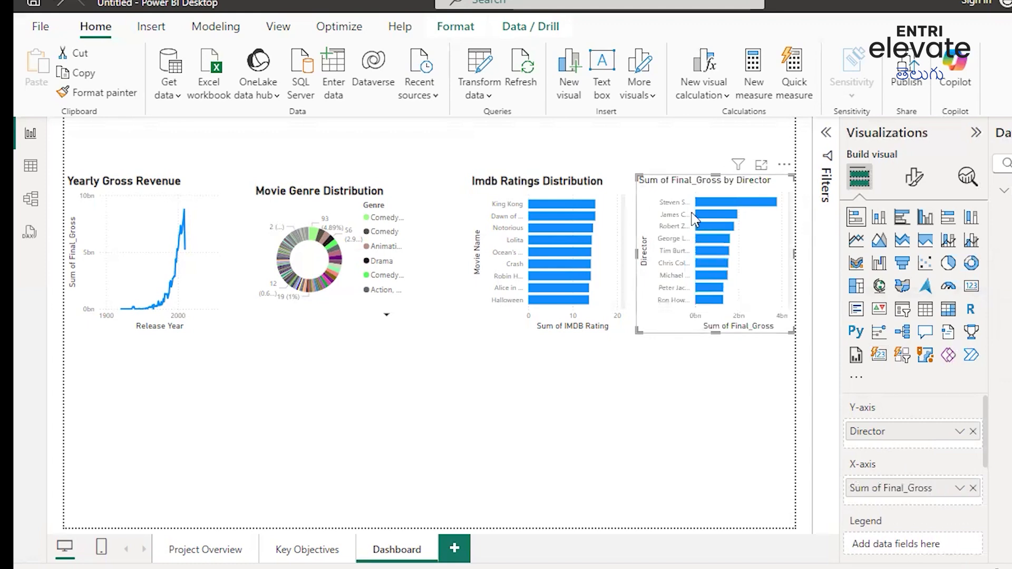
mouse_move(715, 203)
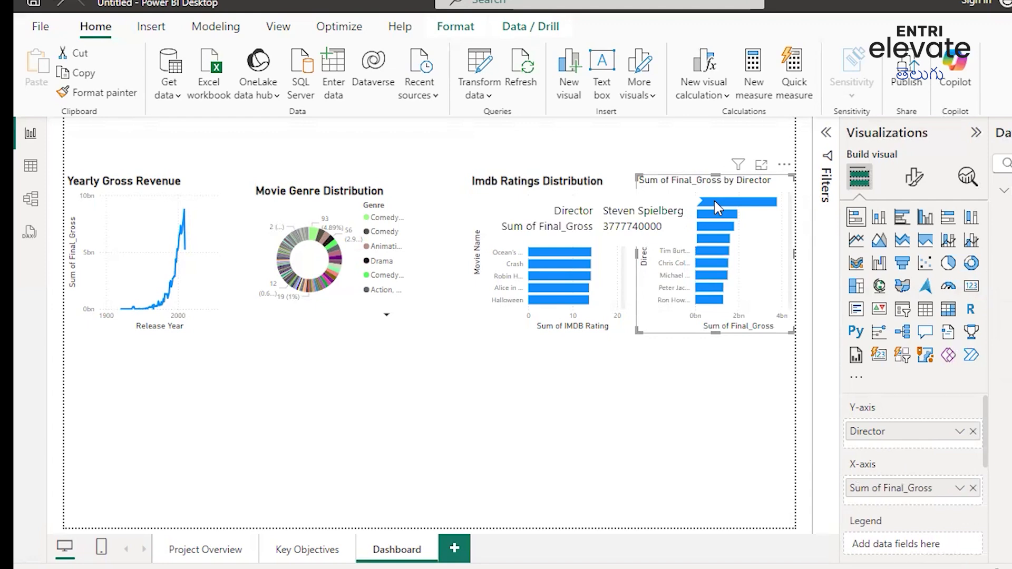
mouse_move(712, 221)
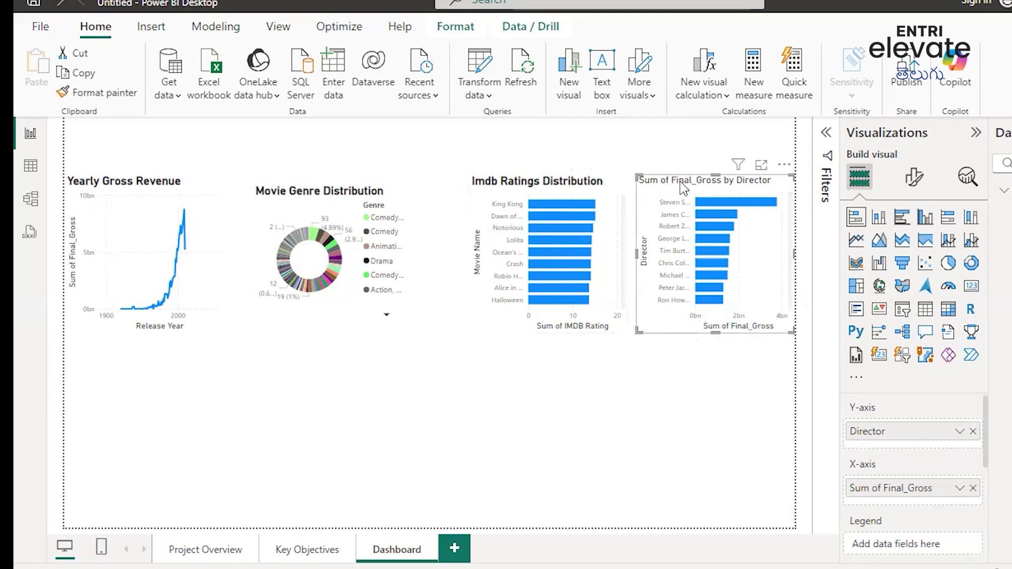
Change the stacked bar chart's title text to "Highest Gross Earing Director".
left_click(915, 180)
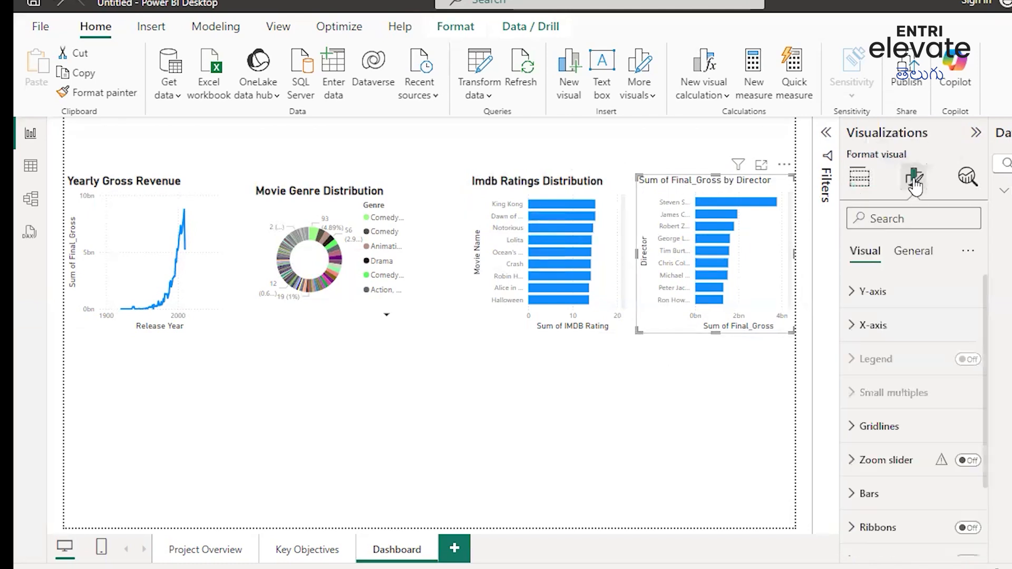
left_click(912, 256)
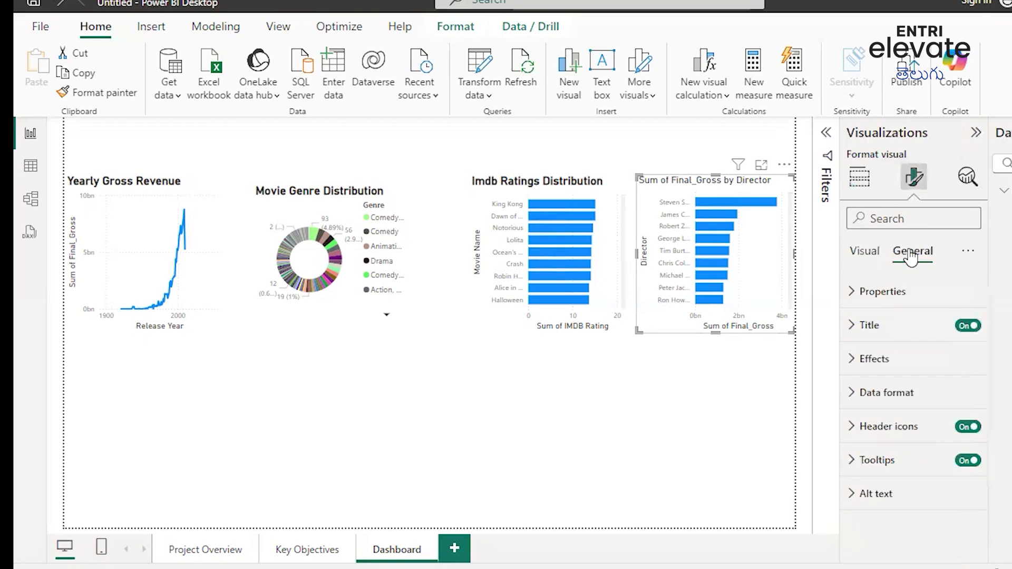
left_click(857, 327)
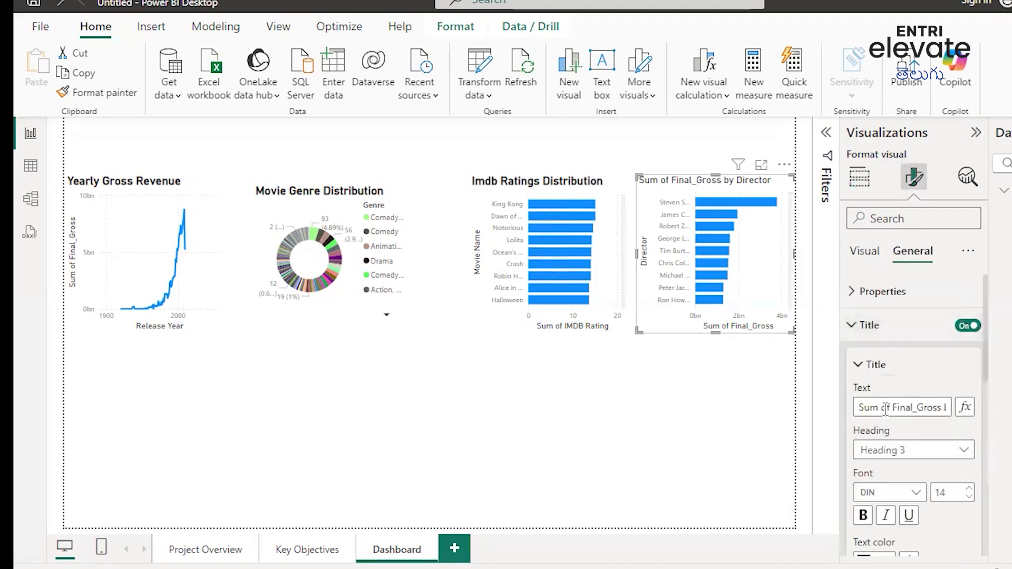
triple_click(886, 408)
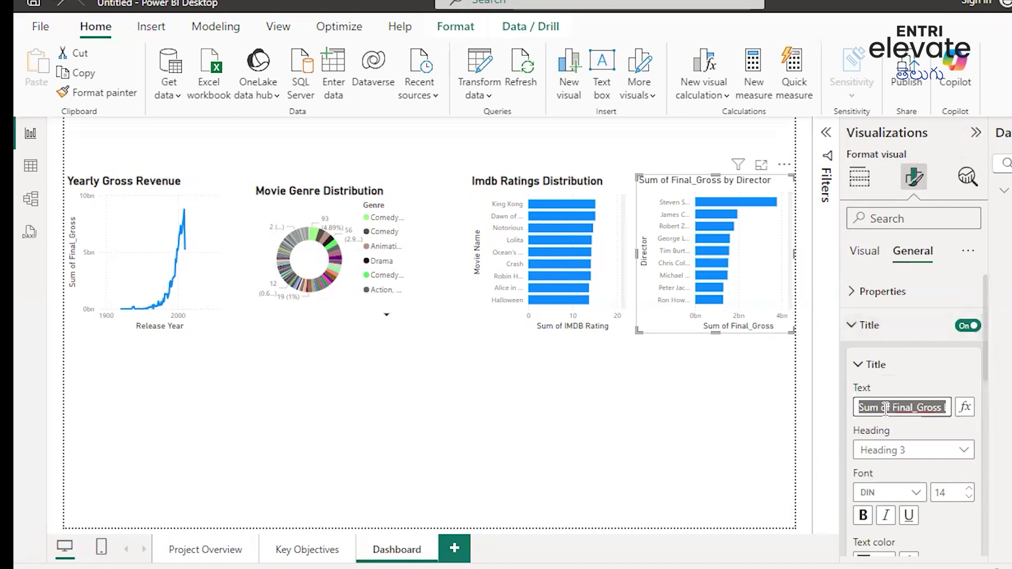
type("Hi")
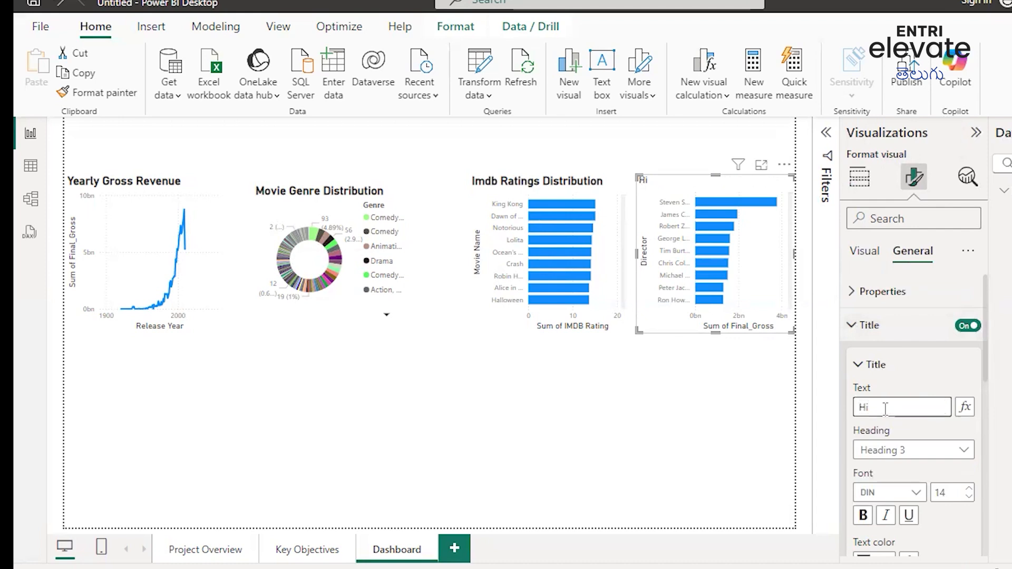
type("ghest Gross")
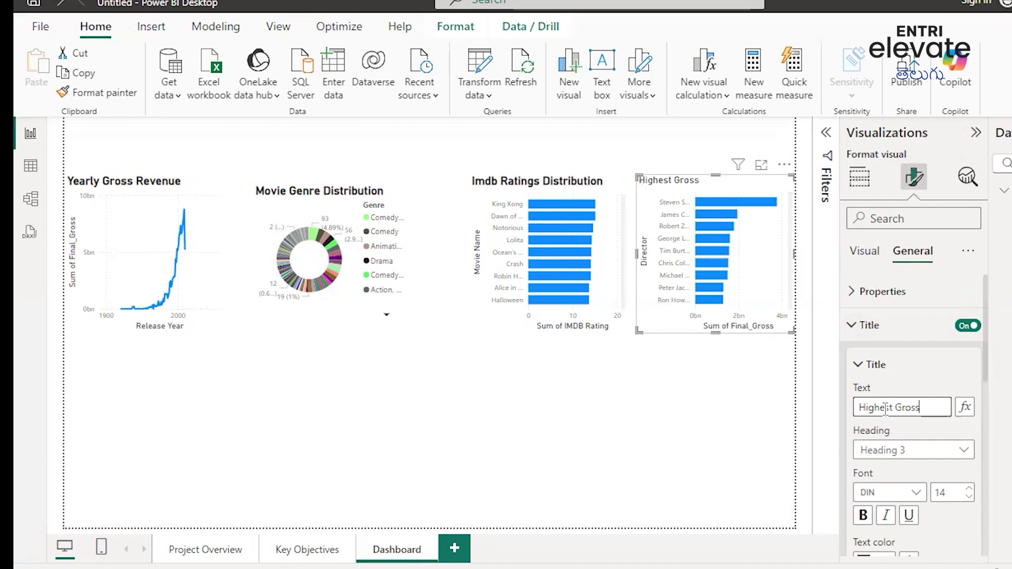
type(" Earing")
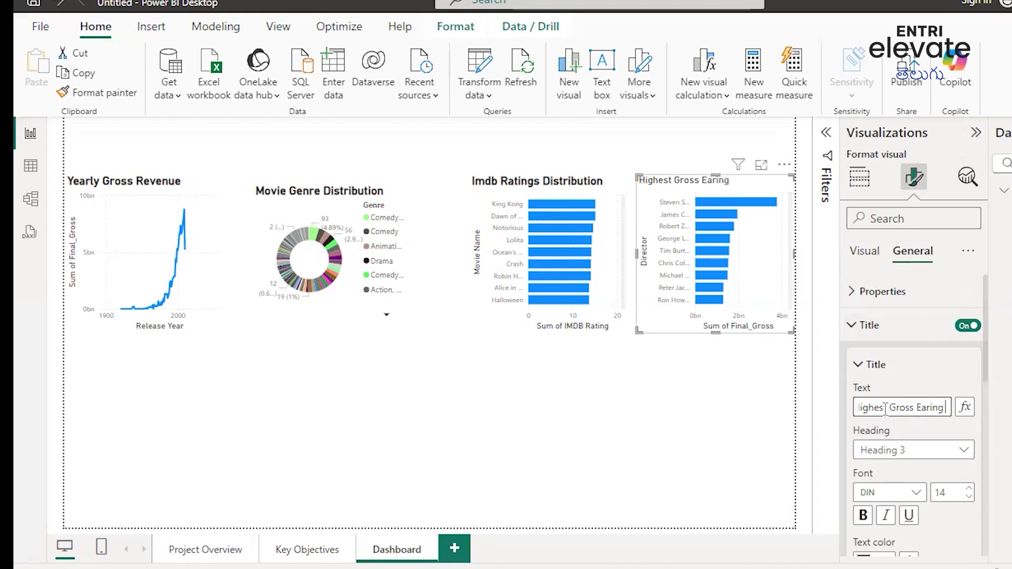
type(" Director")
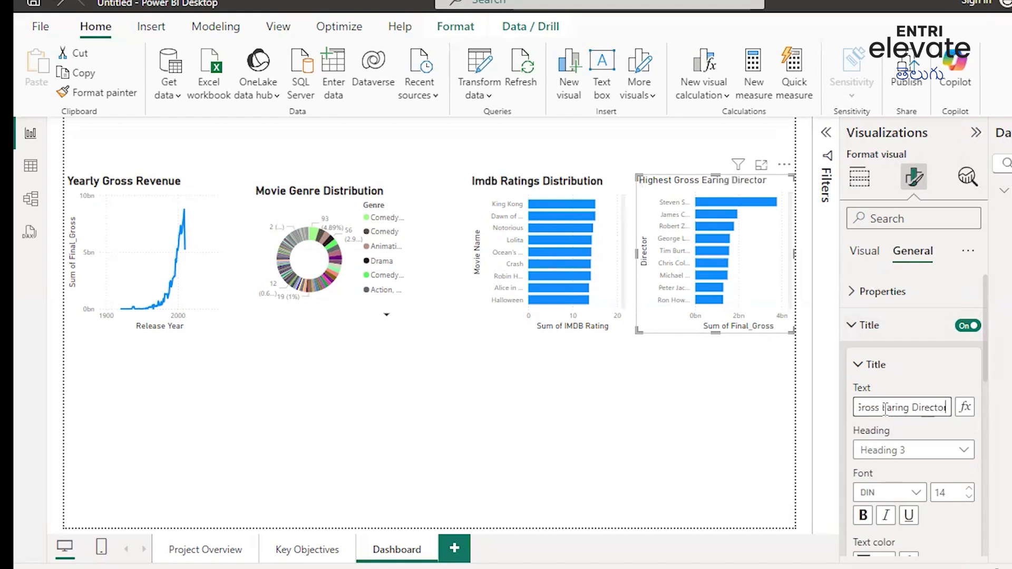
Set the font size of the Highest Gross Earing Director chart's title to 17.
left_click(973, 487)
type("16")
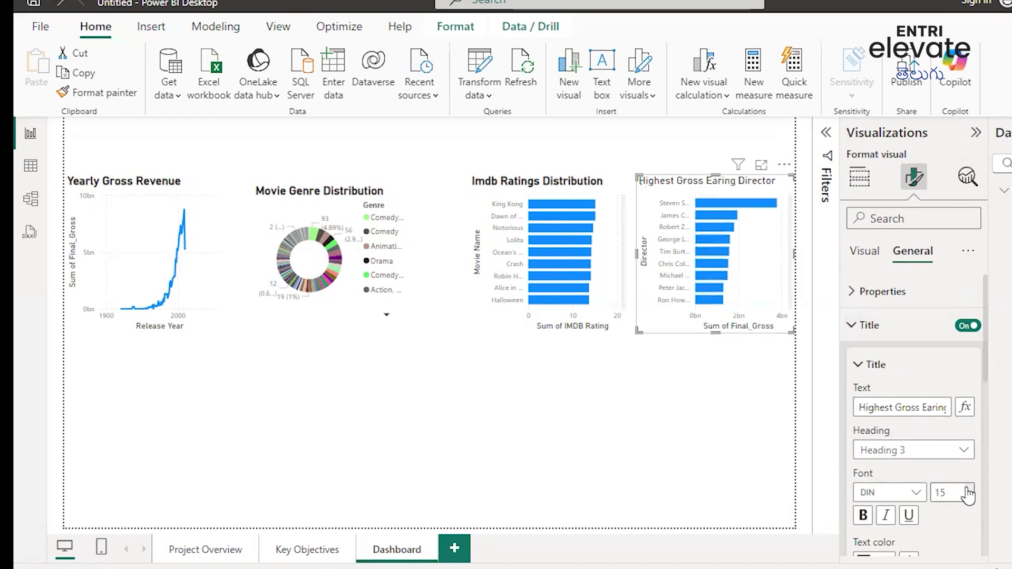
left_click(969, 489)
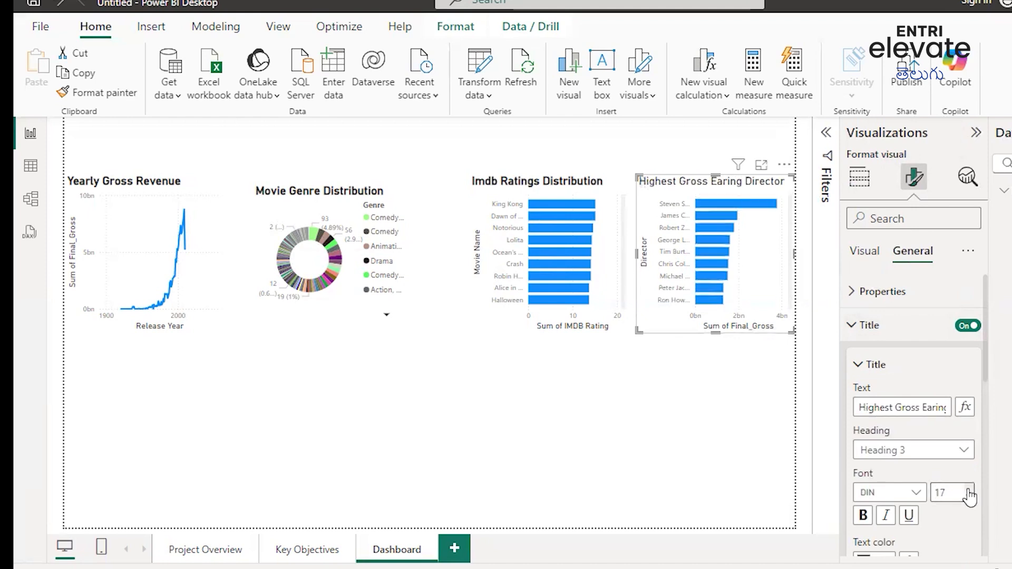
Make the Highest Gross Earing Director chart's title bold and deselect the chart.
left_click(864, 516)
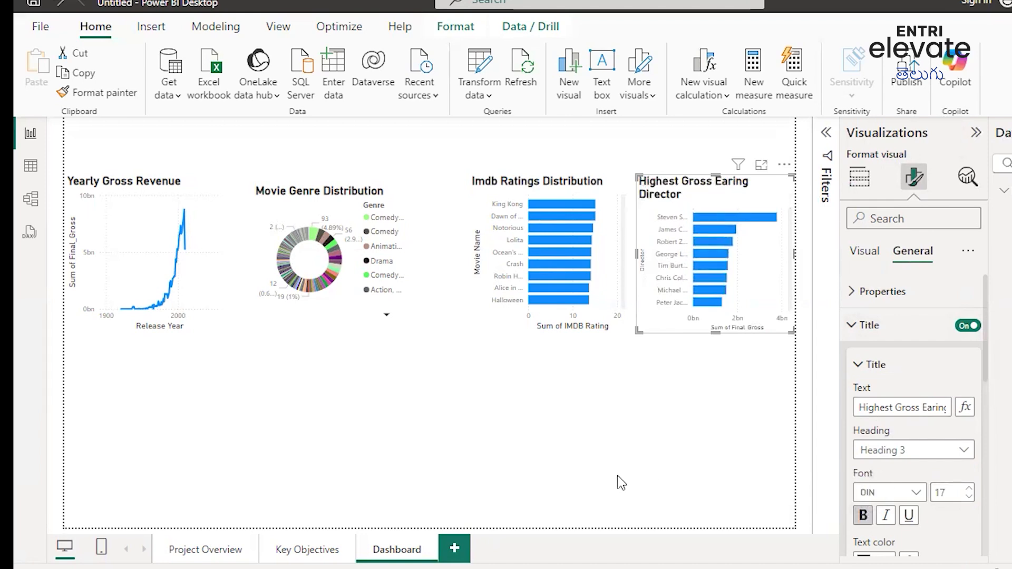
left_click(356, 479)
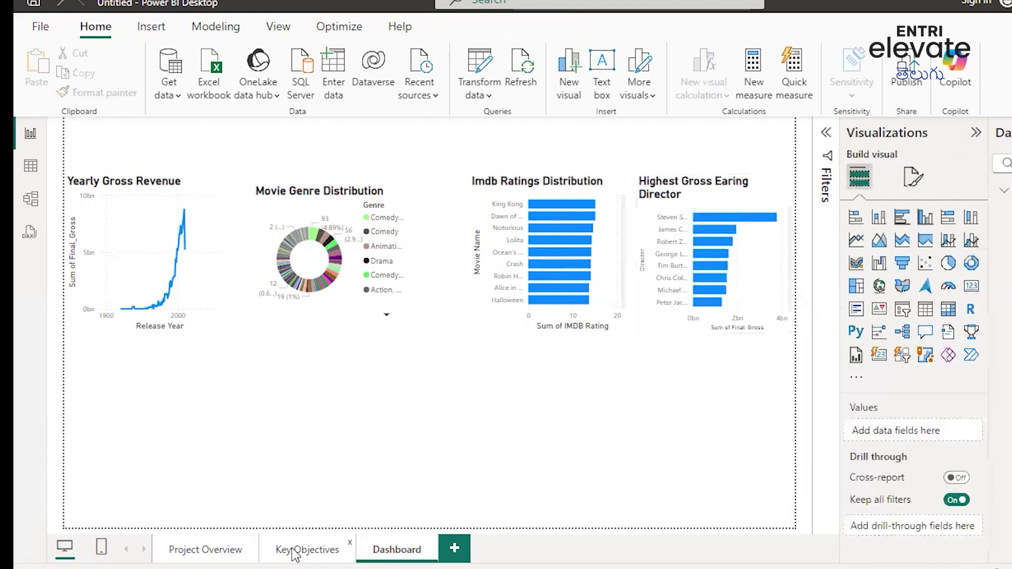
Review the Key Objectives page and add a Dashboard scatter chart below Yearly Gross Revenue with IMDB Rating on X, Final_Gross on Y and Genre as legend.
left_click(293, 552)
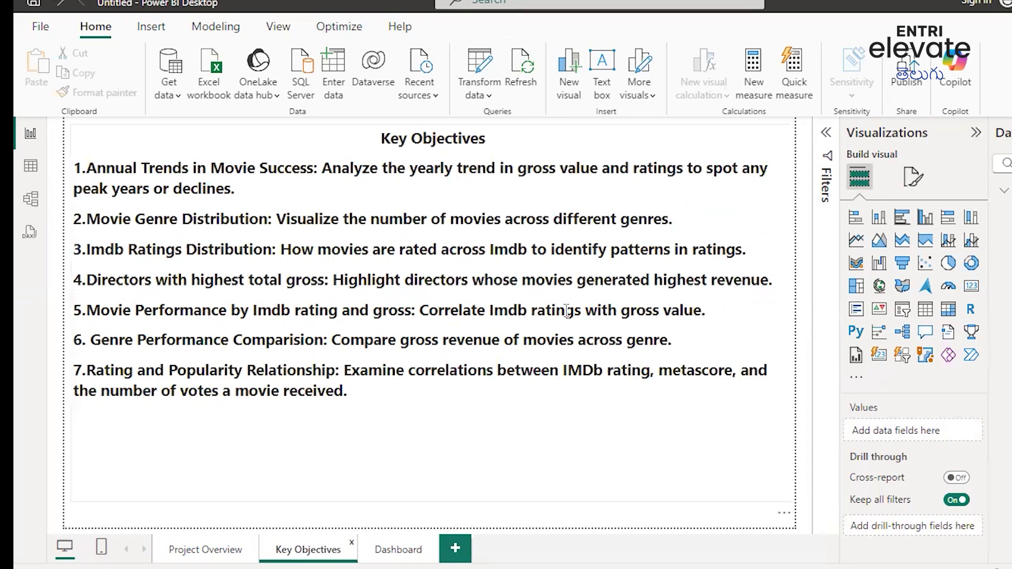
left_click(383, 553)
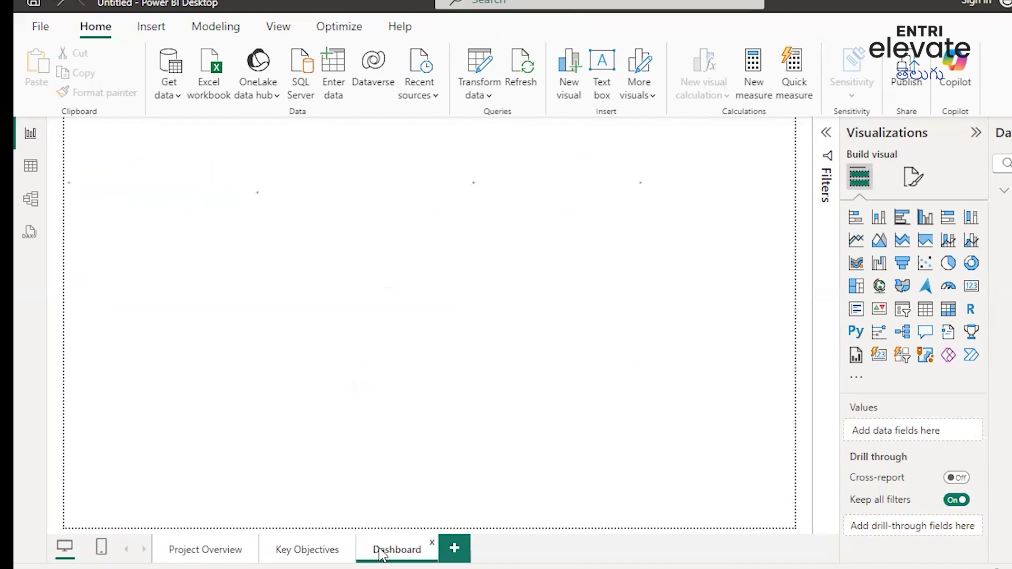
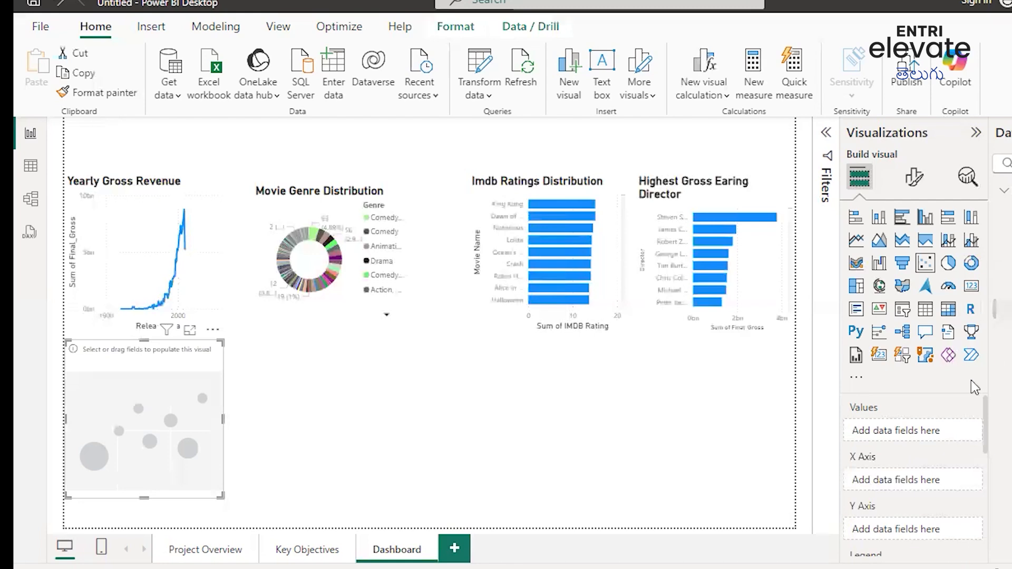
left_click_drag(889, 476, 889, 476)
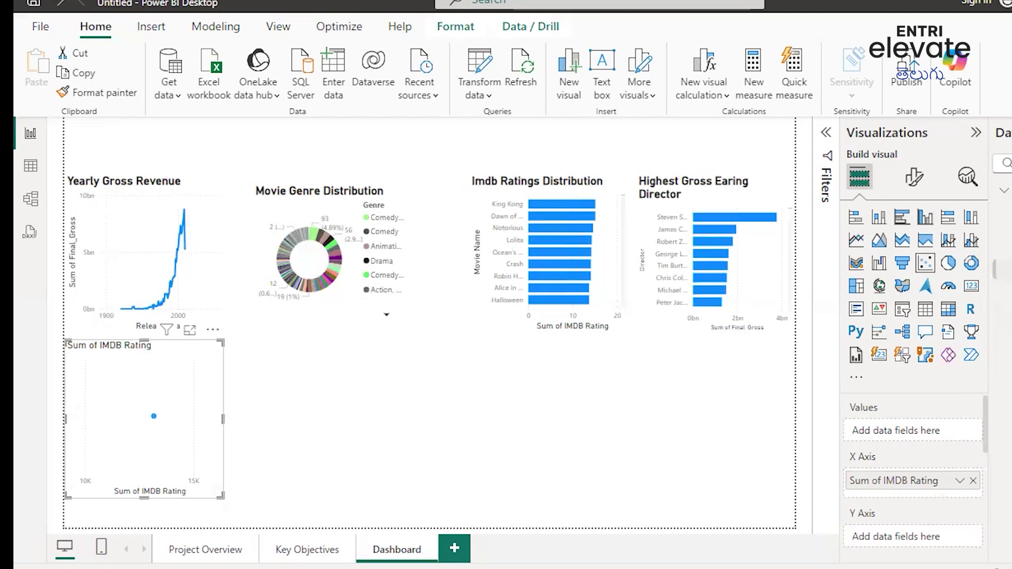
left_click_drag(1005, 317, 920, 543)
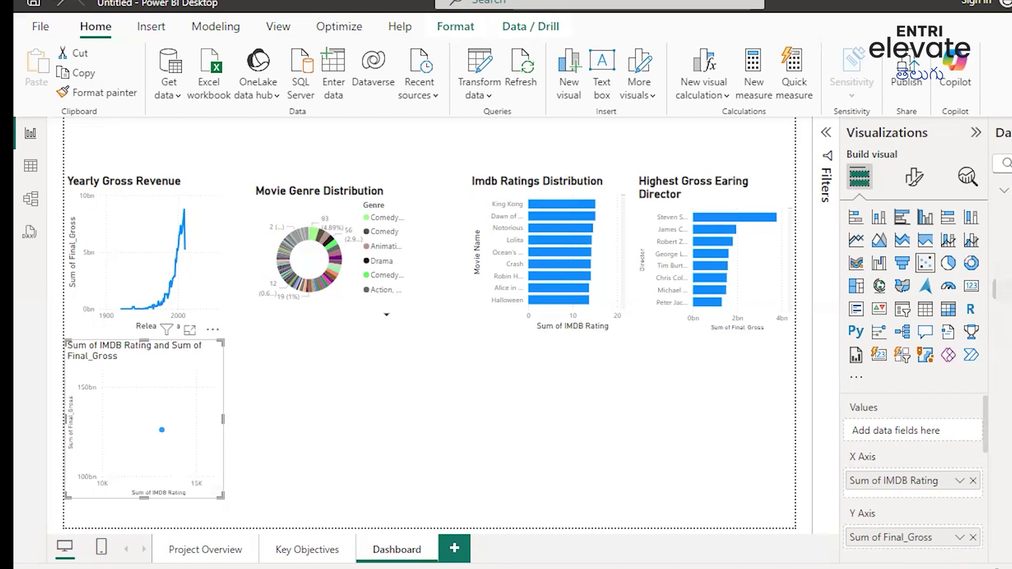
left_click_drag(925, 550, 924, 453)
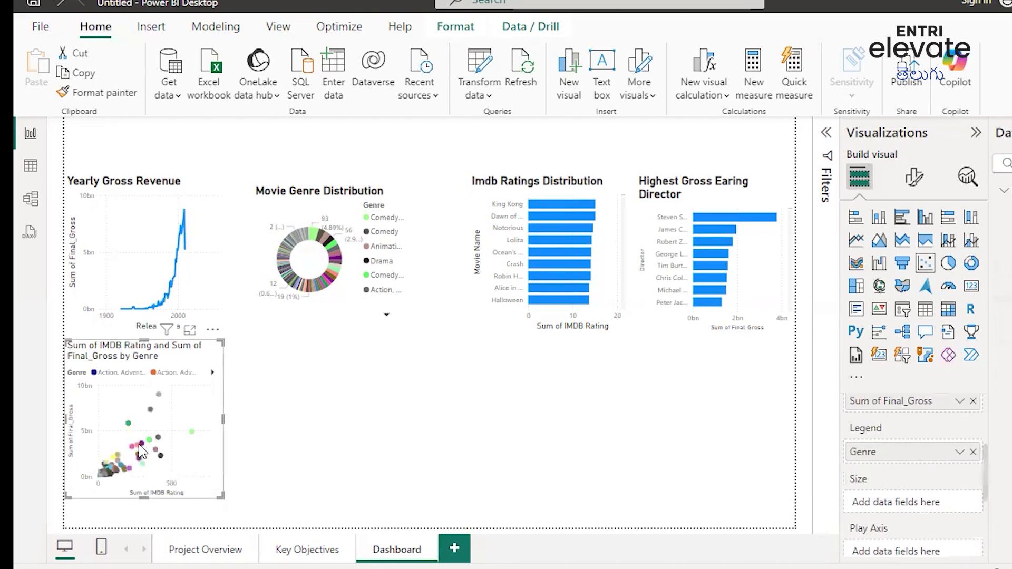
mouse_move(142, 452)
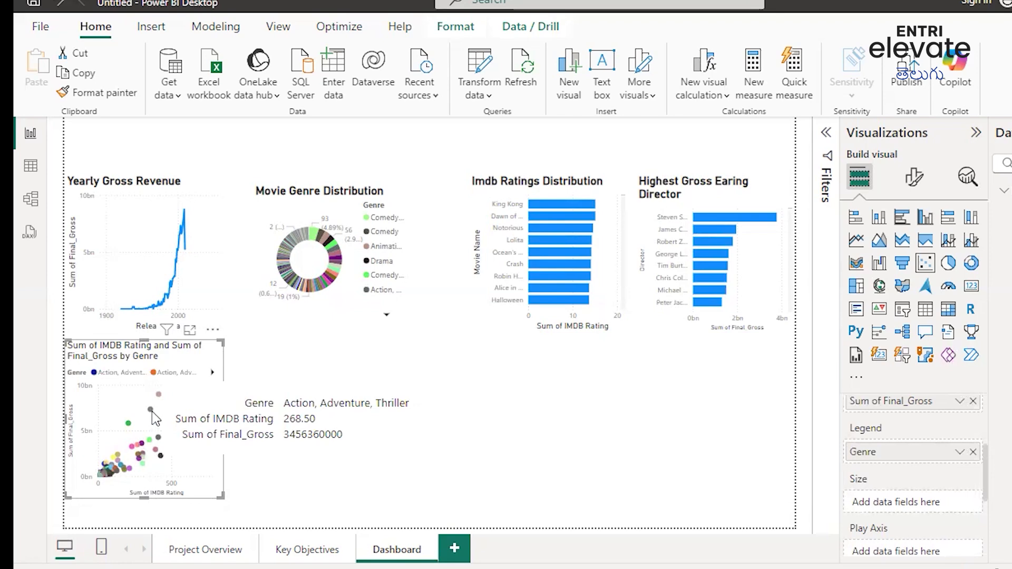
mouse_move(151, 413)
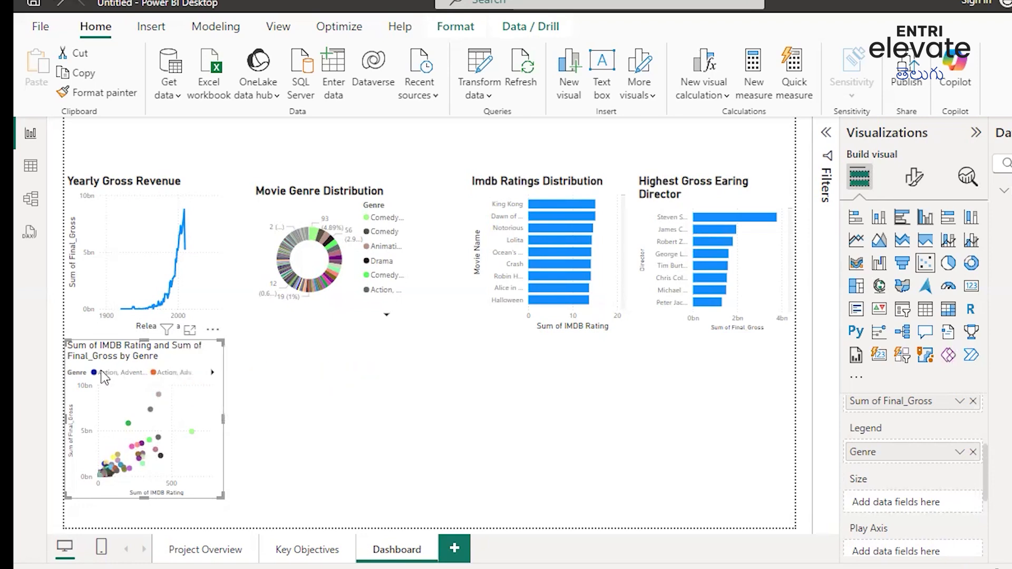
left_click(213, 373)
left_click(99, 373)
Change the scatter chart's title text to "Movie Performance by Rating and Gross".
left_click(915, 179)
left_click(913, 251)
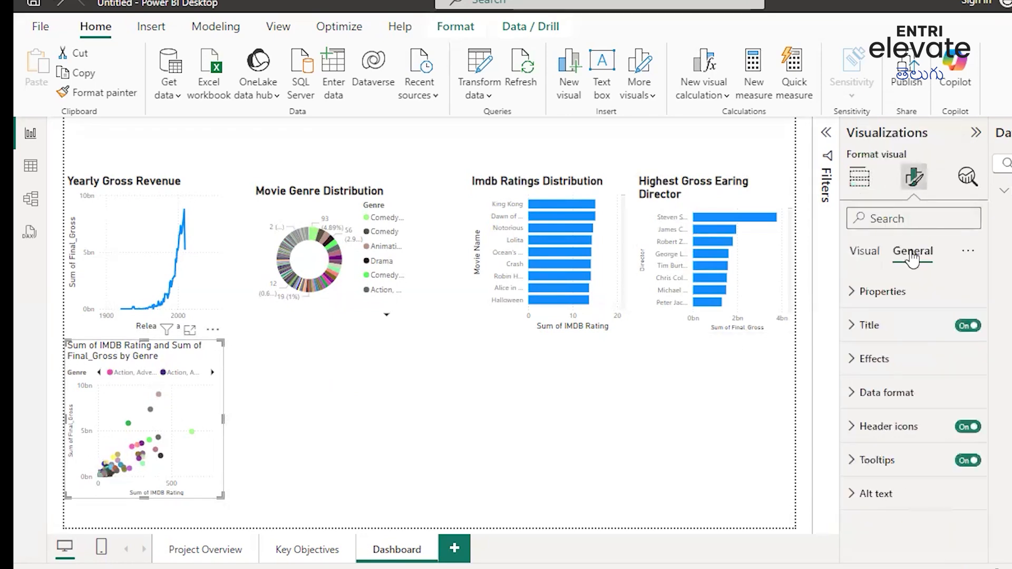
left_click(851, 327)
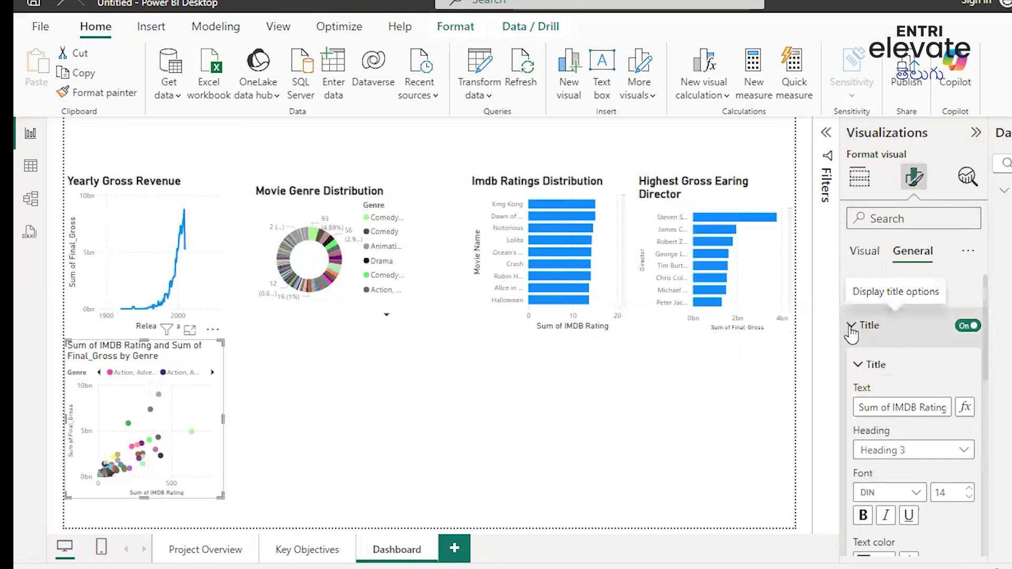
left_click(873, 407)
type("Movi")
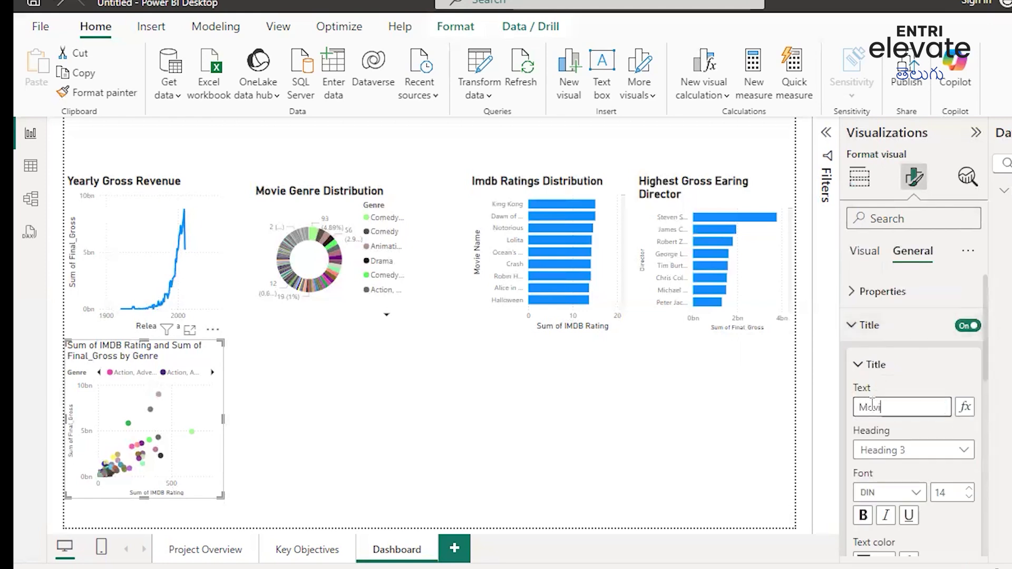
type("e Performance")
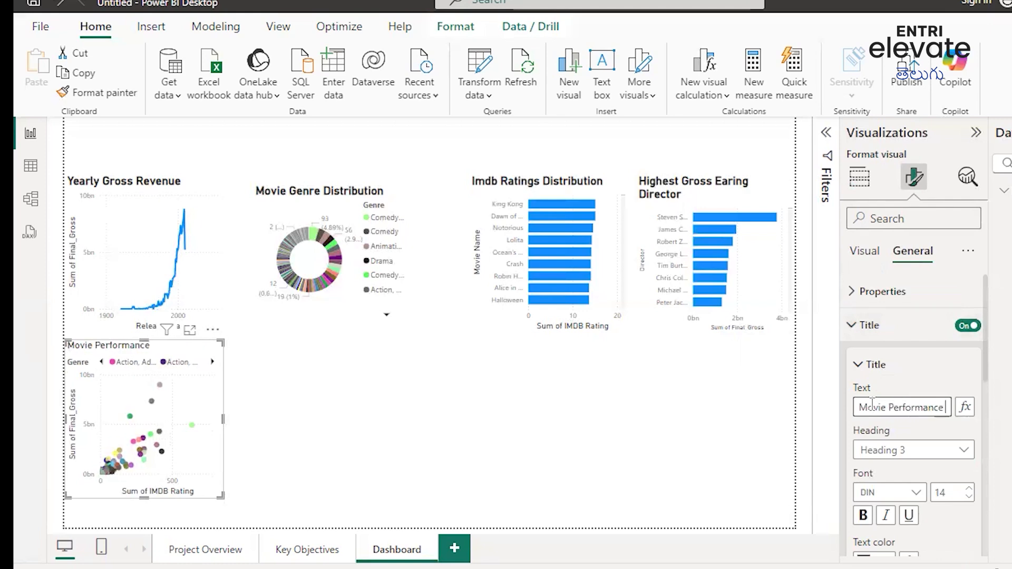
type(" by Rating and  Gross")
Set the scatter chart's title to font size 17 and bold, and inspect the genre points.
left_click(969, 489)
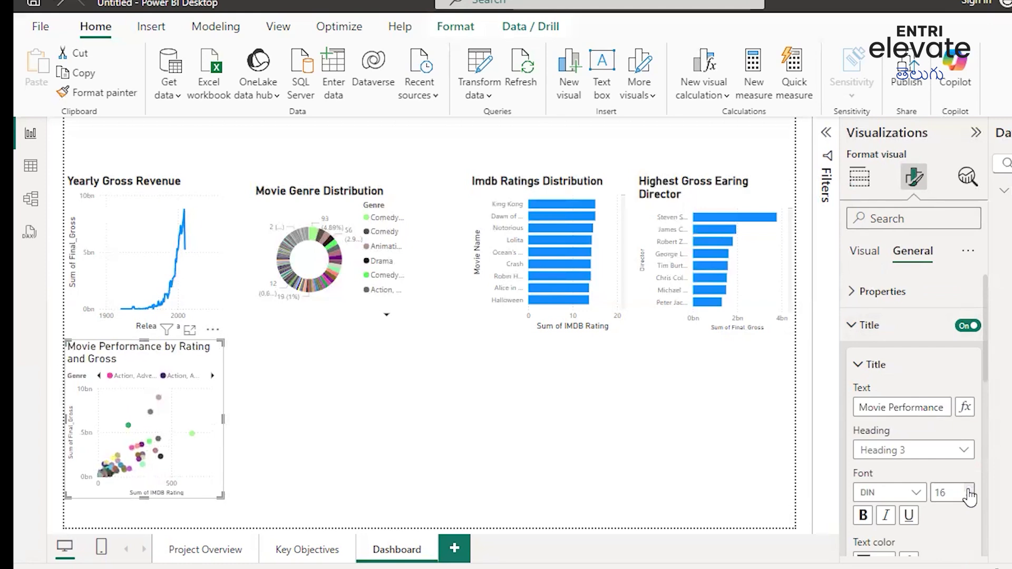
left_click(969, 489)
left_click(863, 516)
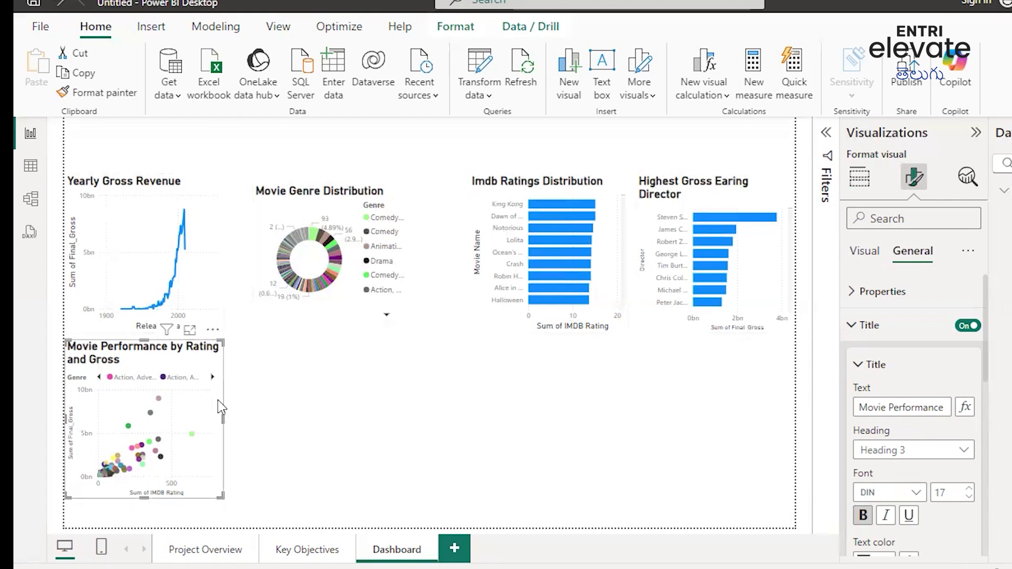
mouse_move(149, 443)
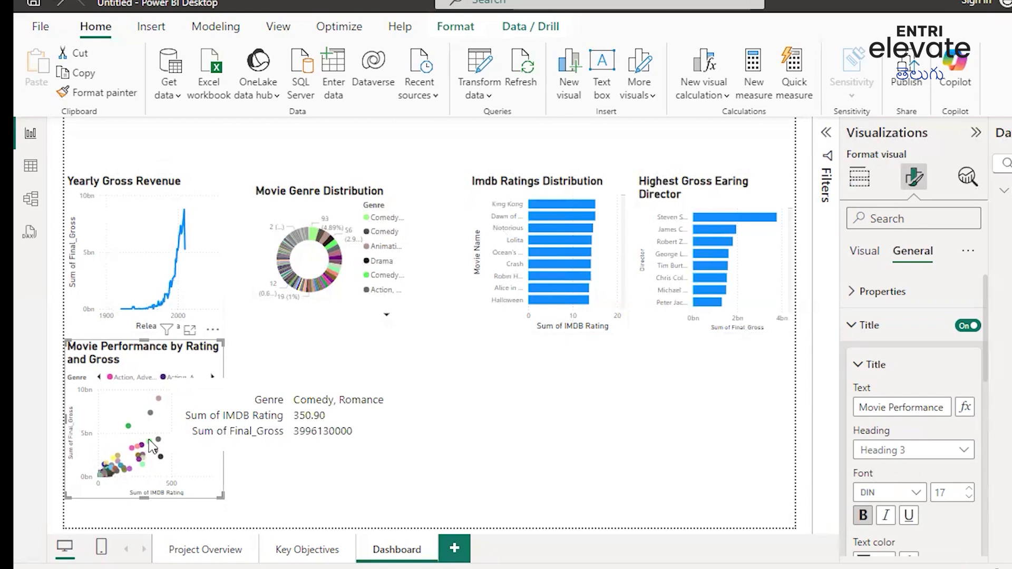
mouse_move(150, 413)
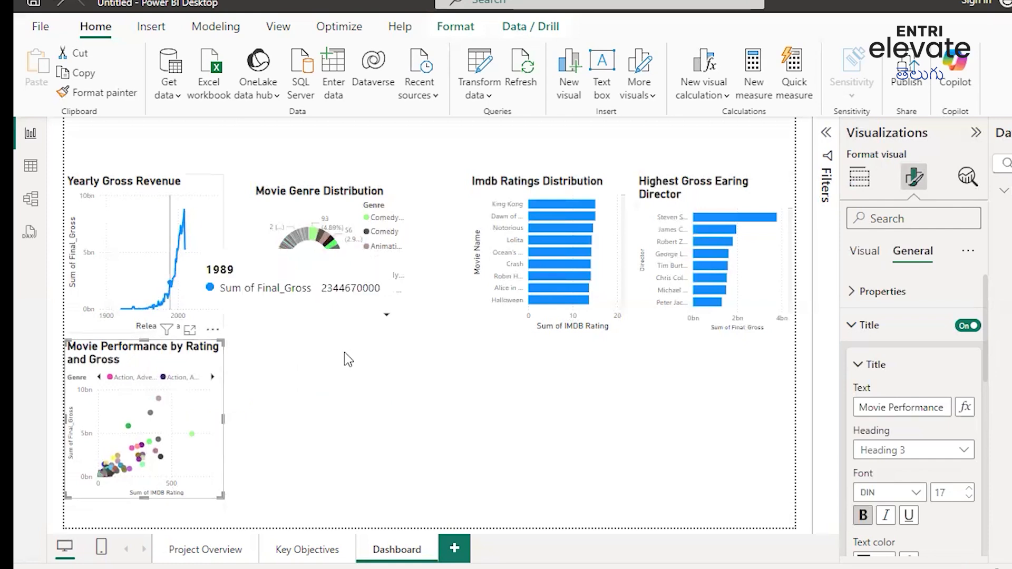
left_click(331, 383)
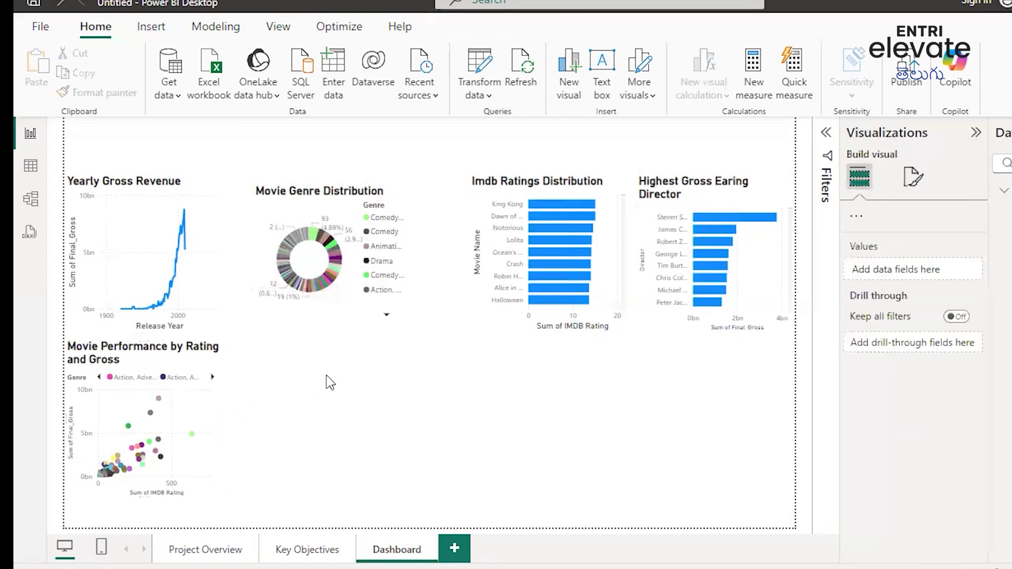
Review the Key Objectives page and add a stacked bar chart to the Dashboard page below the Movie Genre Distribution chart.
left_click(307, 550)
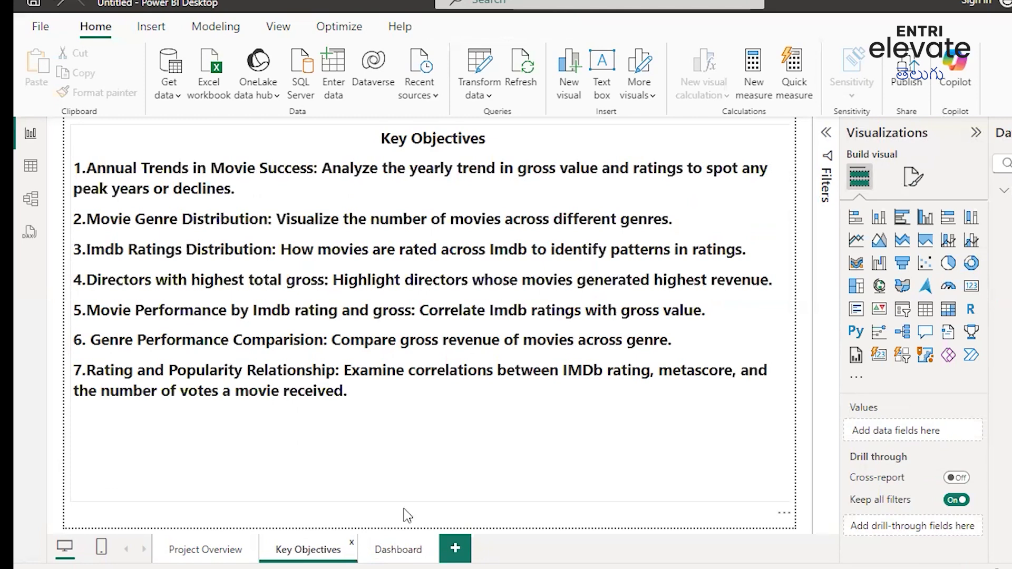
left_click(388, 552)
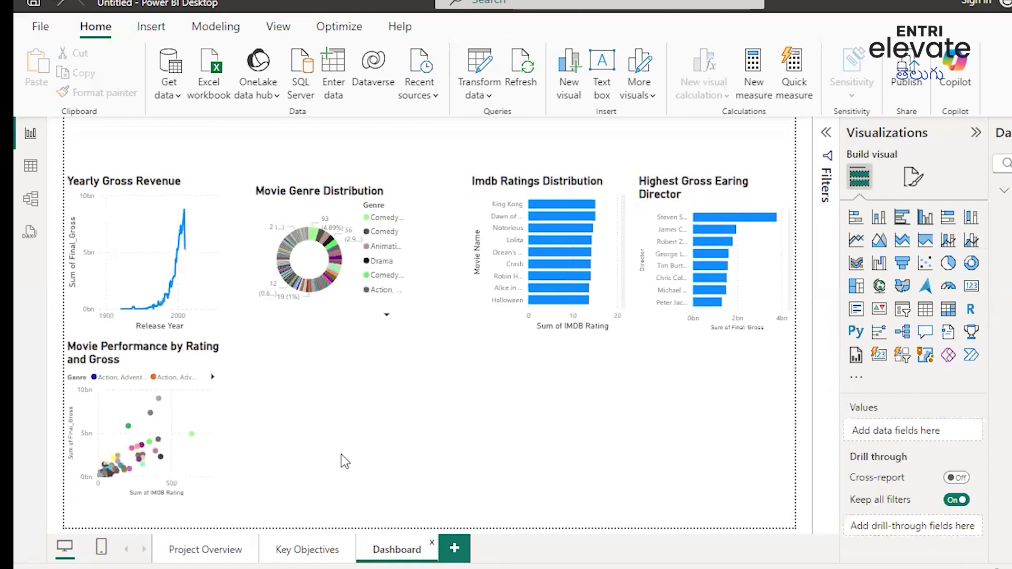
left_click(855, 224)
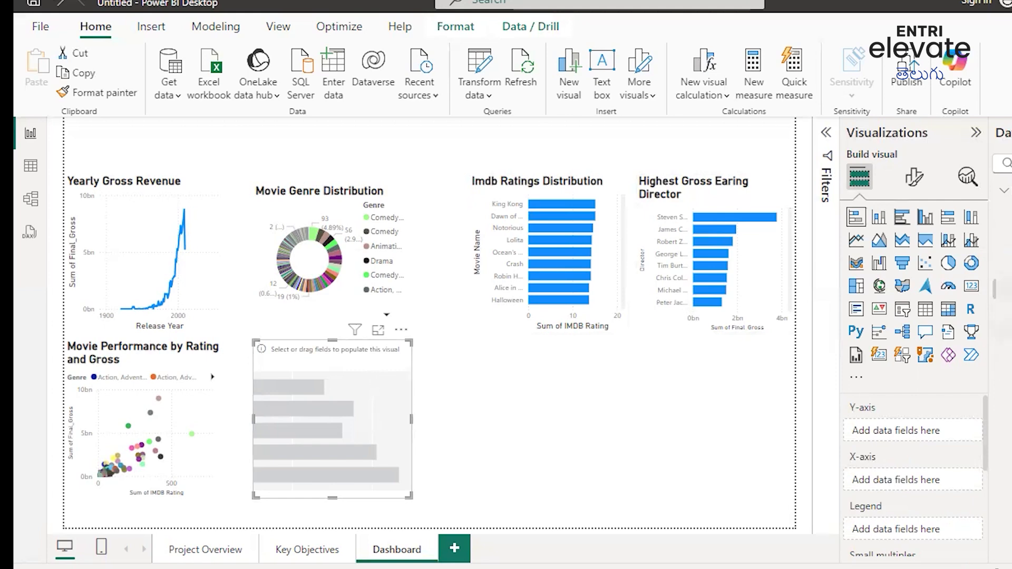
Set the new stacked bar chart's Y-axis to Genre, X-axis to the sum of Final_Gross and legend to Rating_Segment, and inspect its bars.
left_click_drag(1007, 238, 896, 429)
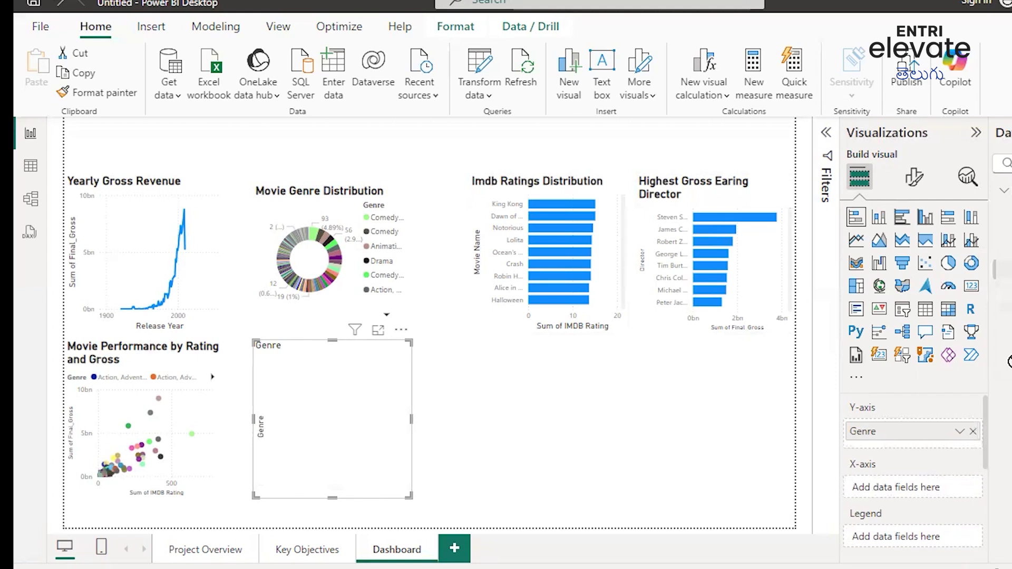
left_click_drag(1010, 362, 916, 489)
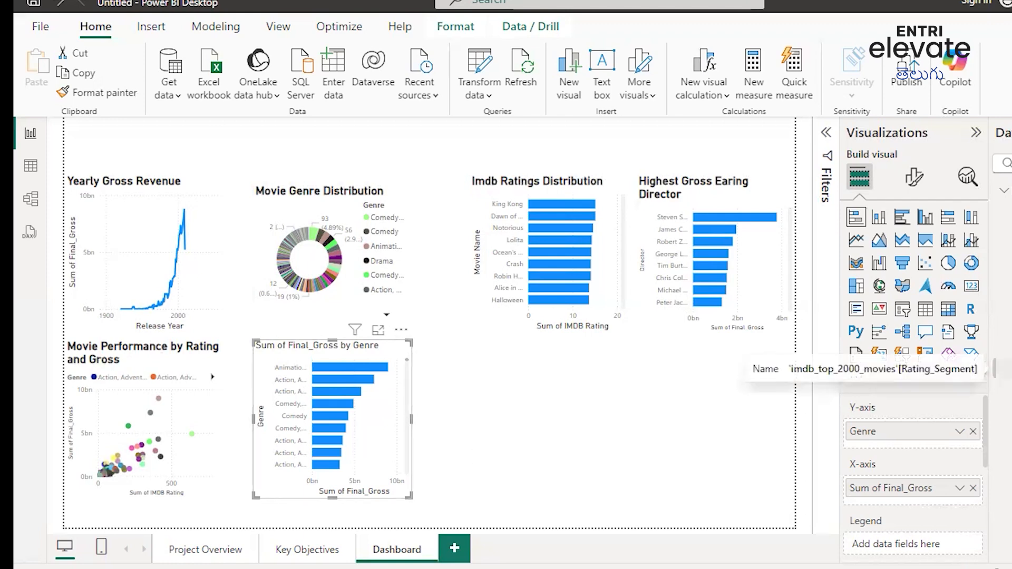
left_click_drag(1004, 369, 907, 523)
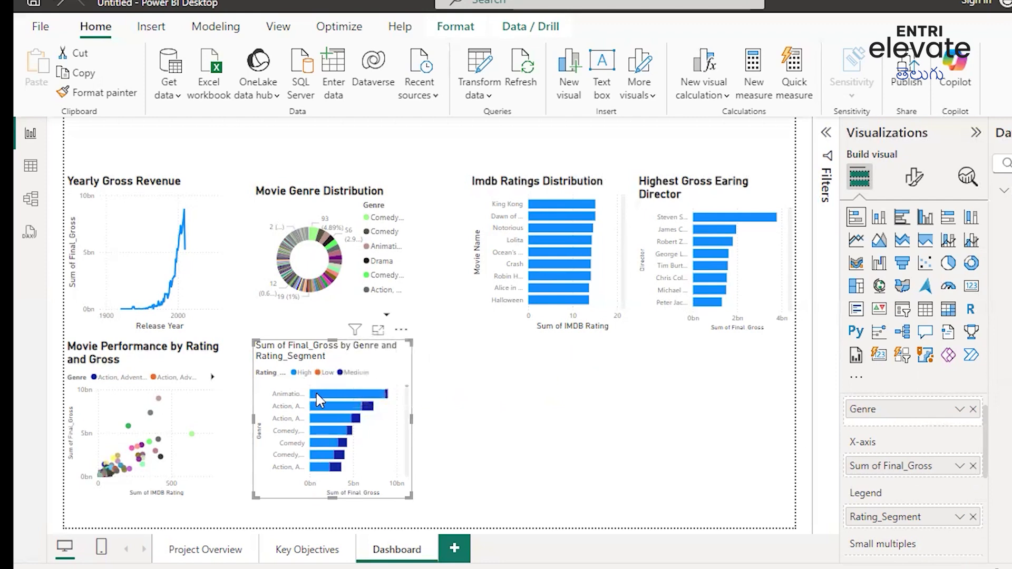
mouse_move(315, 393)
mouse_move(350, 437)
left_click(478, 422)
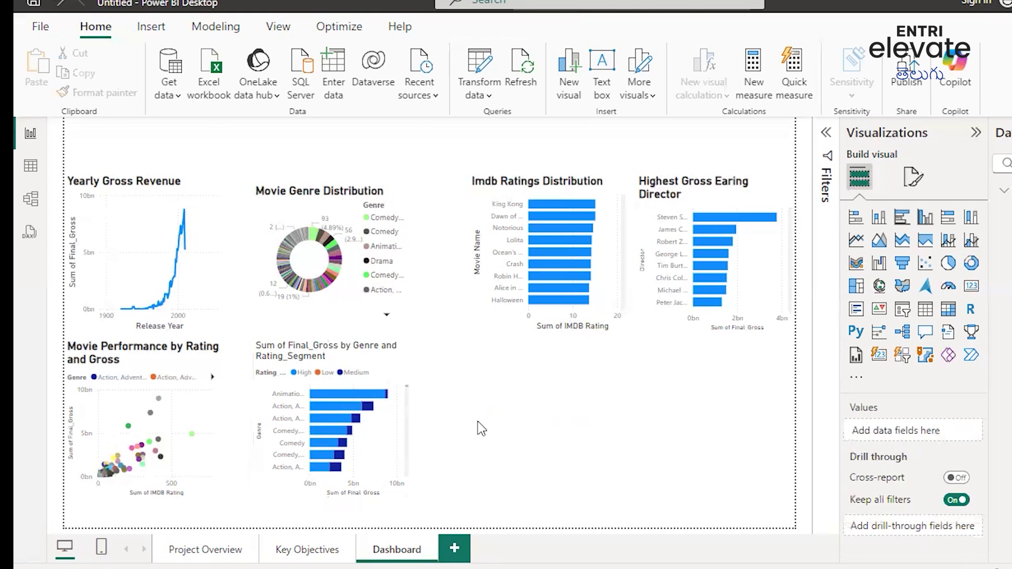
Check the last key objective and add a scatter chart to the Dashboard page below the Imdb Ratings Distribution chart.
left_click(291, 552)
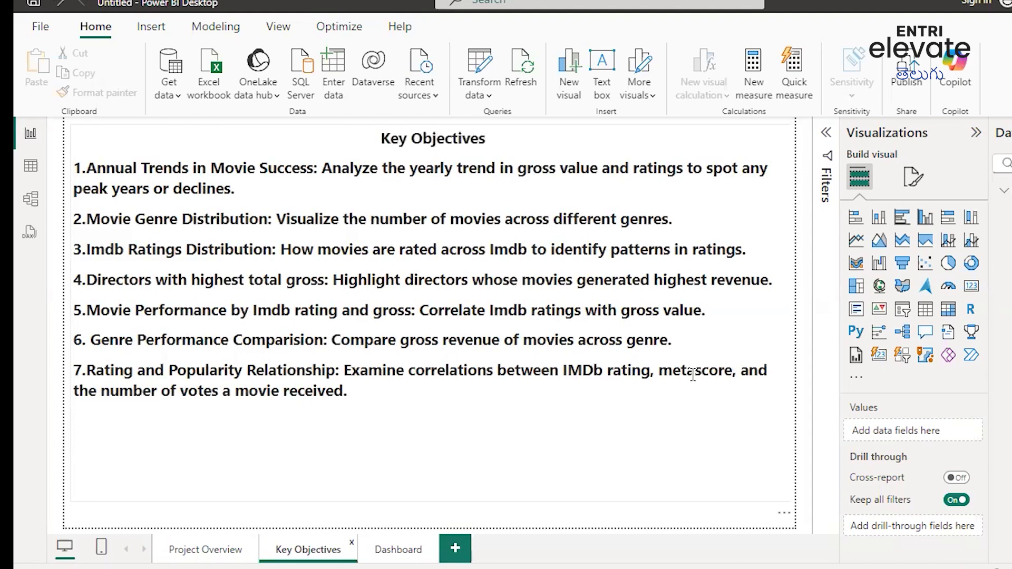
left_click(386, 551)
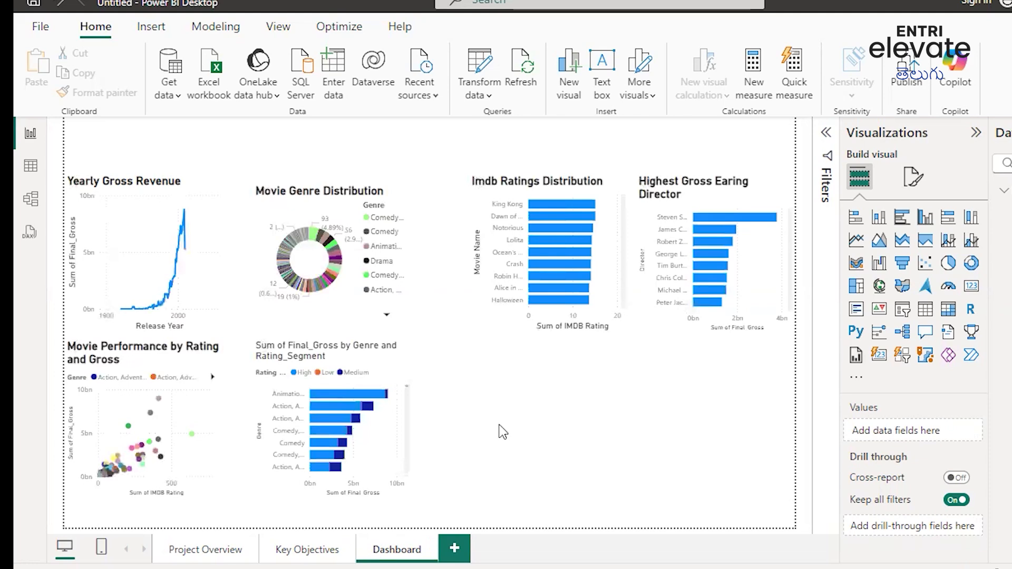
left_click(925, 264)
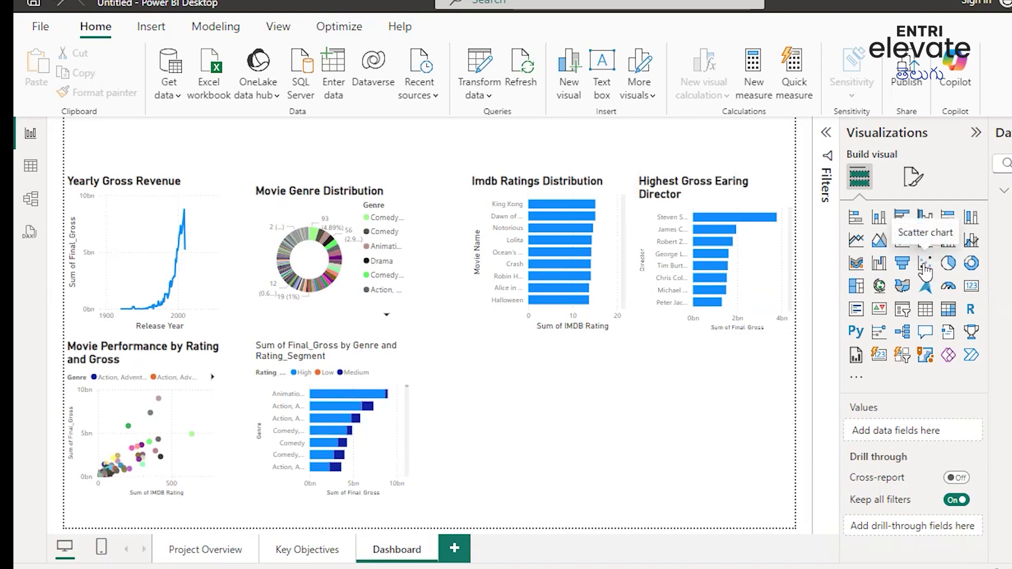
left_click(925, 264)
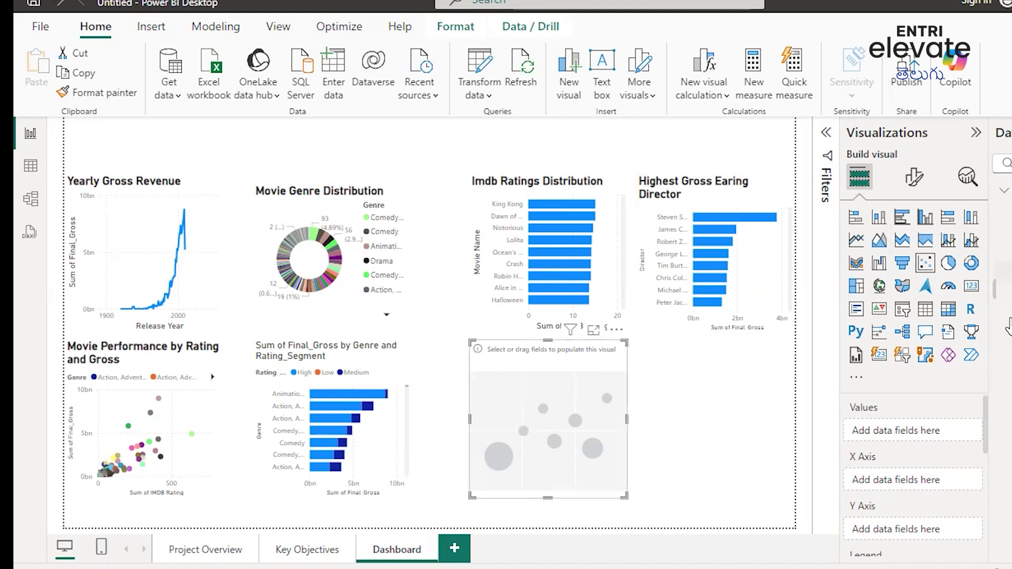
Set the new scatter chart's X axis to the sum of IMDB Rating, Y axis to the sum of Votes and legend to Genre, and inspect its points.
left_click_drag(971, 375, 904, 481)
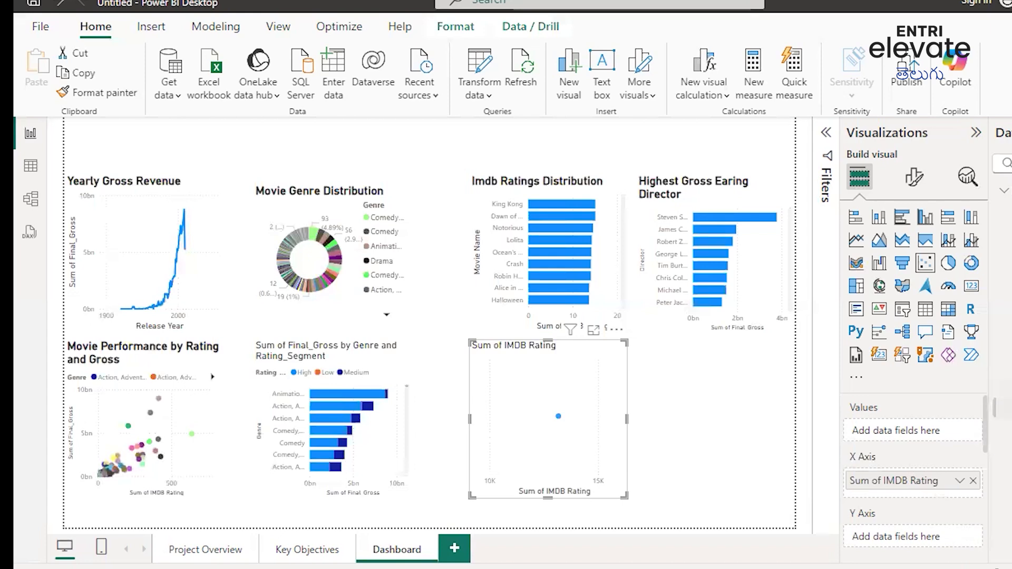
left_click_drag(915, 537, 915, 541)
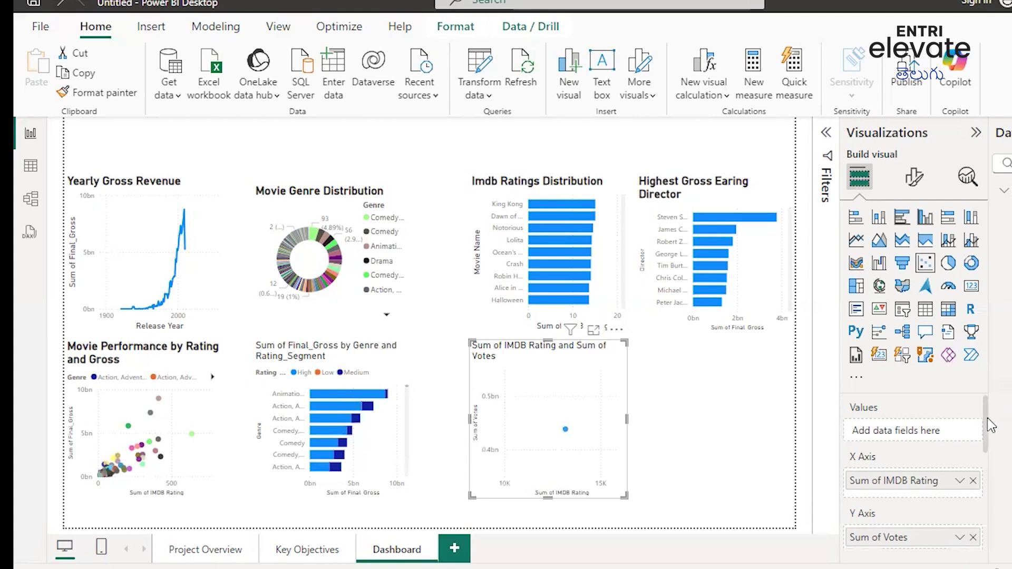
left_click_drag(985, 430, 985, 451)
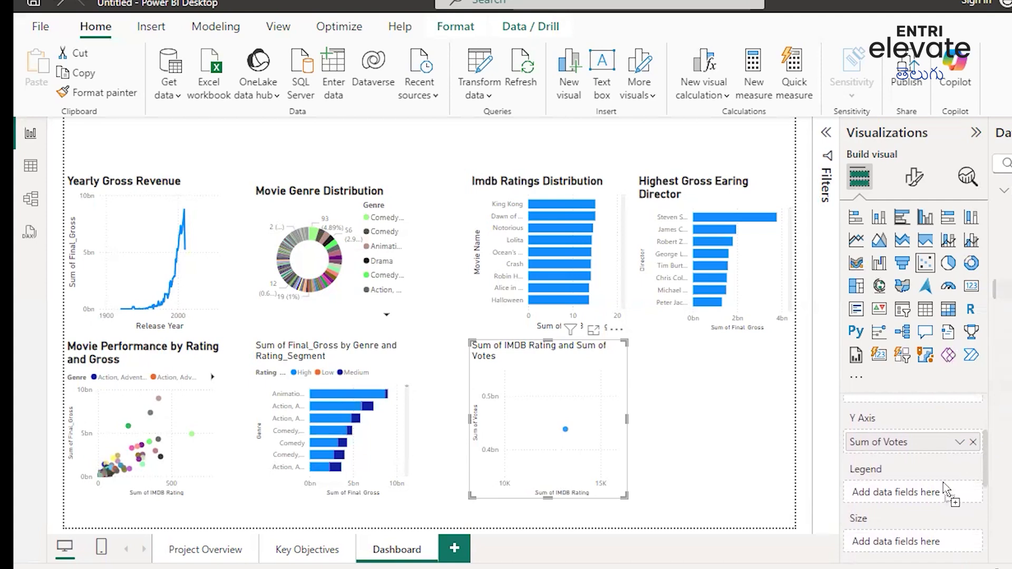
left_click_drag(931, 500, 931, 501)
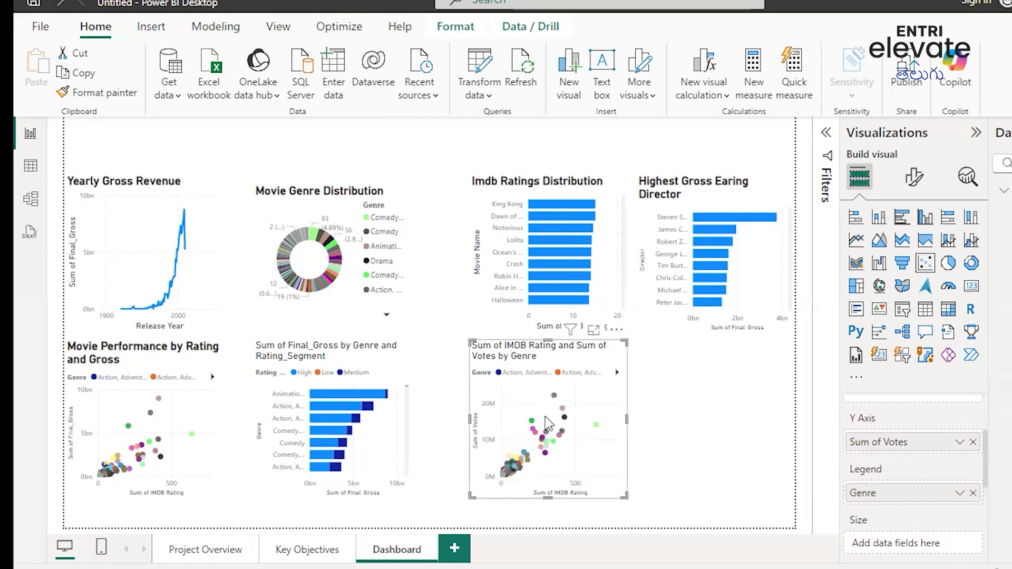
mouse_move(538, 437)
mouse_move(564, 414)
mouse_move(549, 457)
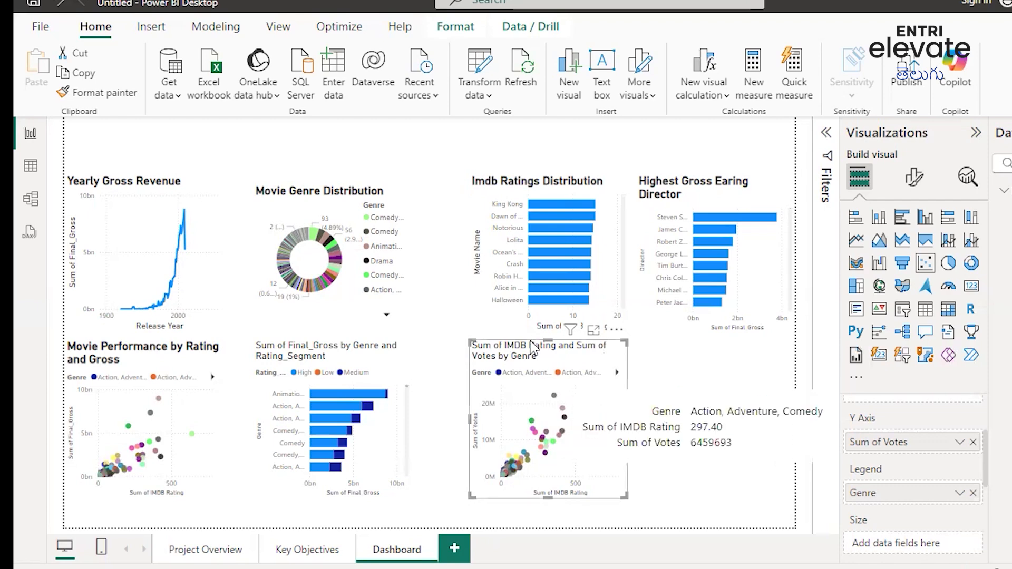
Retitle the IMDB rating and votes scatter chart "Rating and Popularity Relationship" and format the title in bold at size 17.
left_click(914, 179)
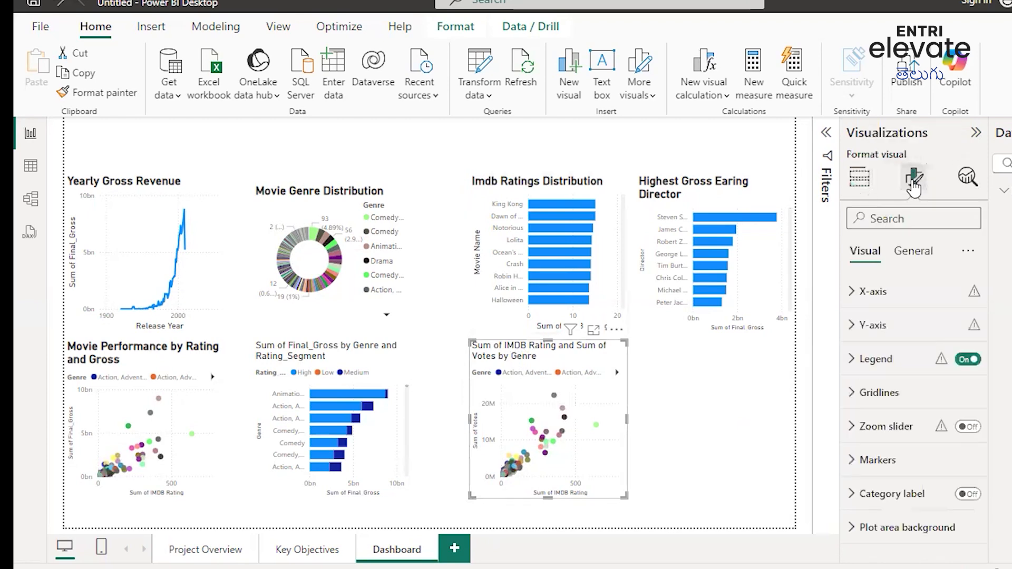
left_click(910, 253)
left_click(852, 333)
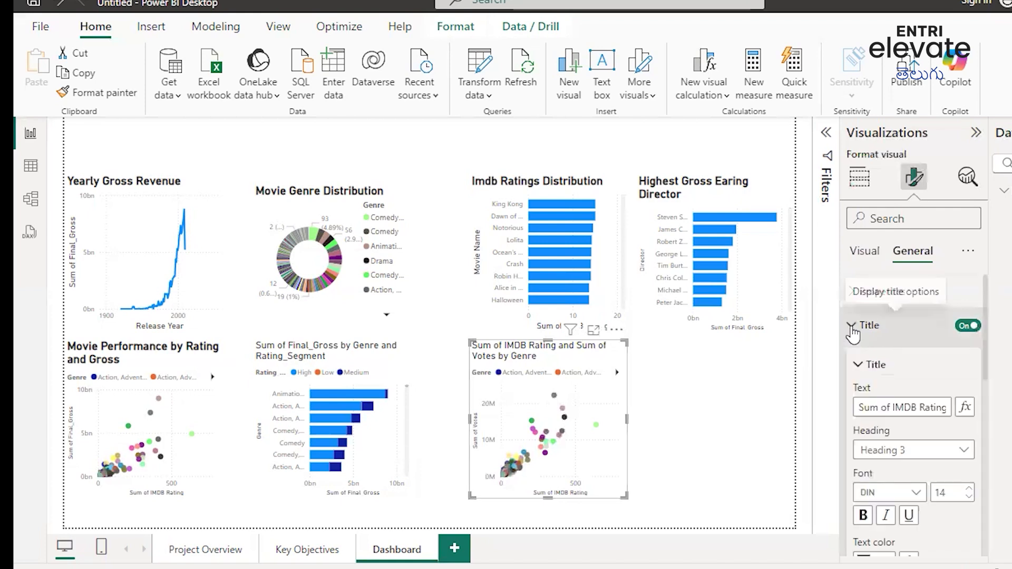
triple_click(882, 402)
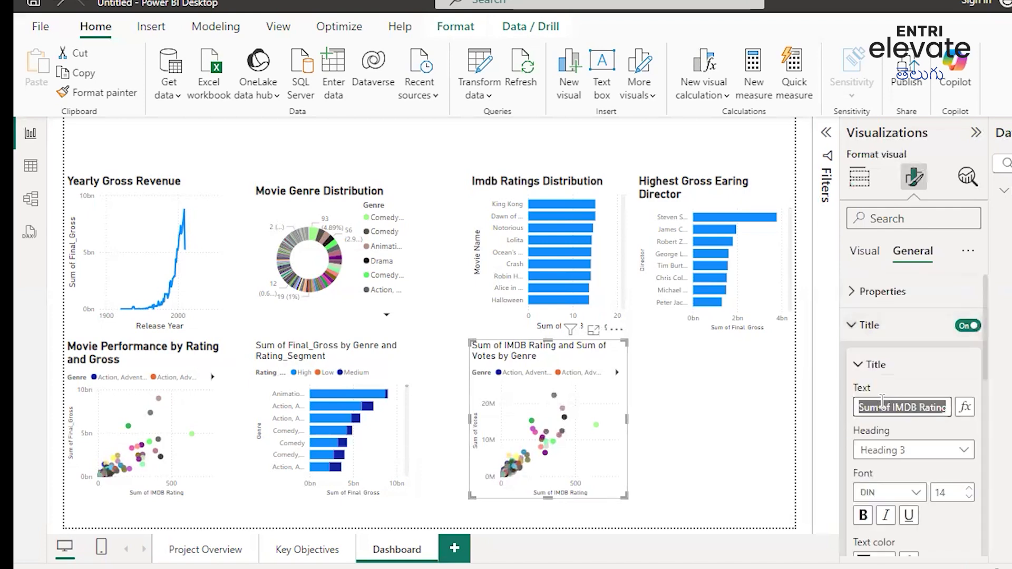
type("R")
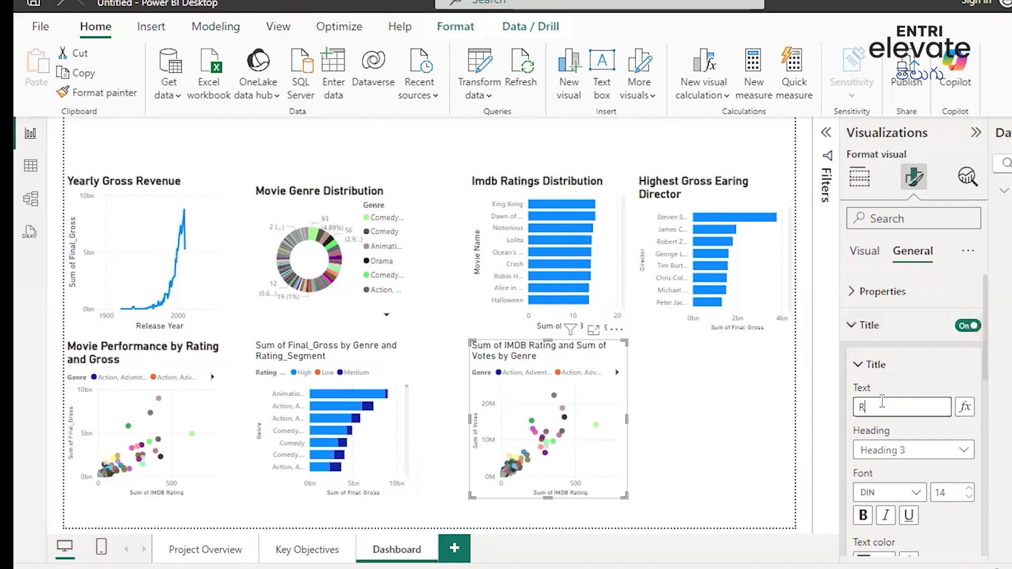
type("ating and Popularity")
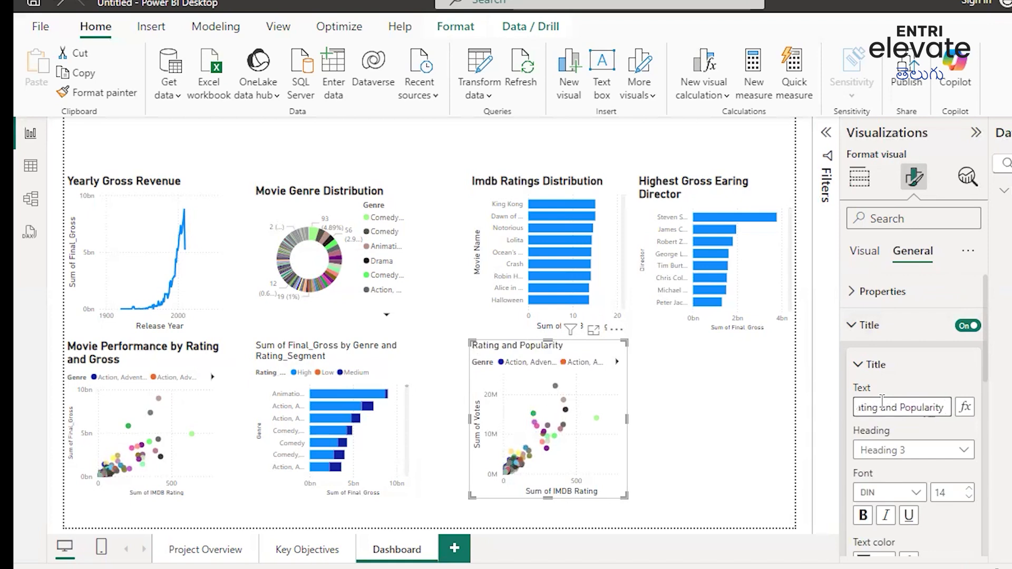
type(" Relationship")
left_click(970, 495)
left_click(970, 496)
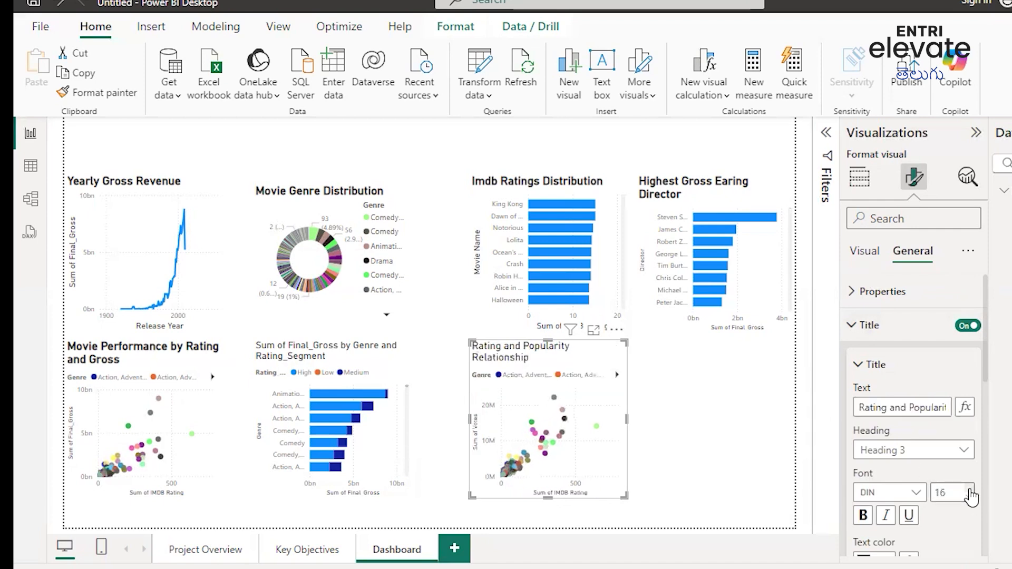
left_click(969, 497)
left_click(864, 515)
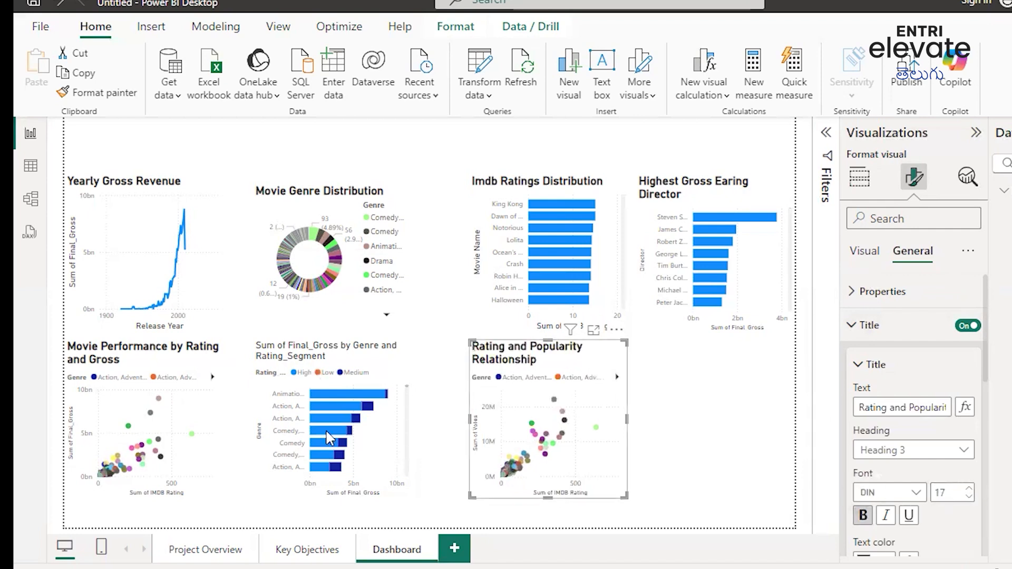
Retitle the stacked bar chart of gross by genre and rating segment "Genre Performance Comparision".
left_click(333, 350)
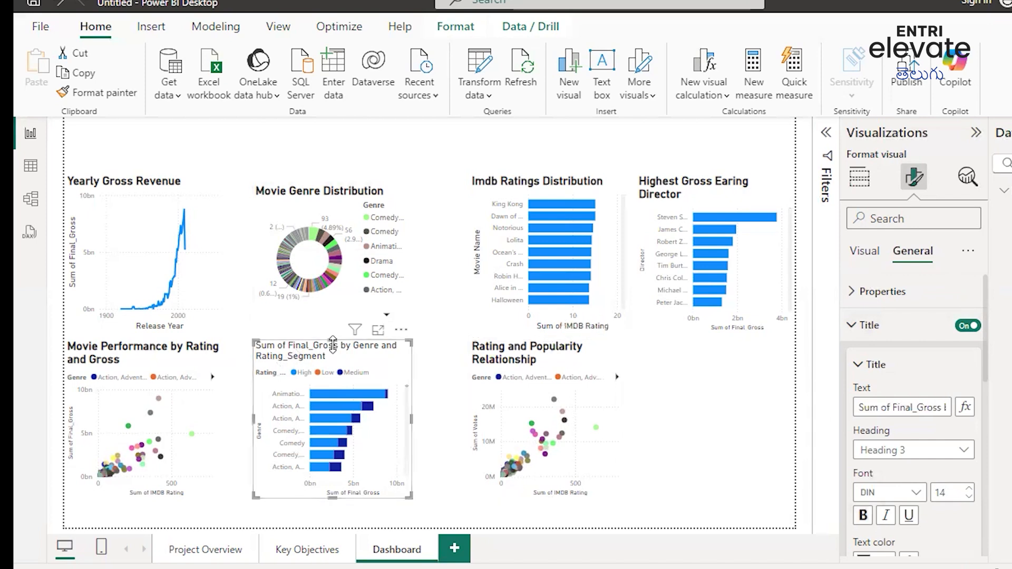
left_click(914, 179)
left_click(878, 402)
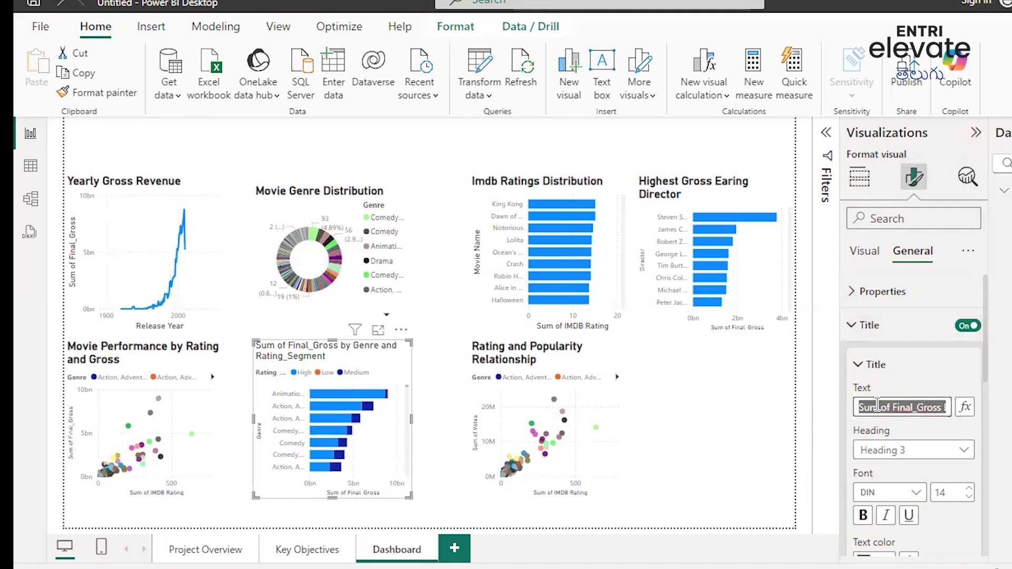
type("Gen")
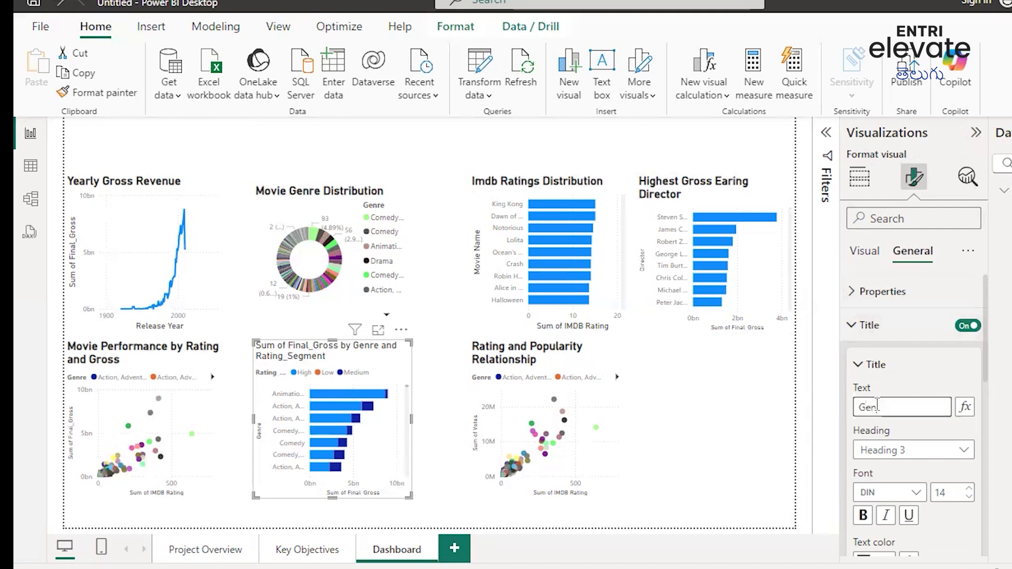
type("re P")
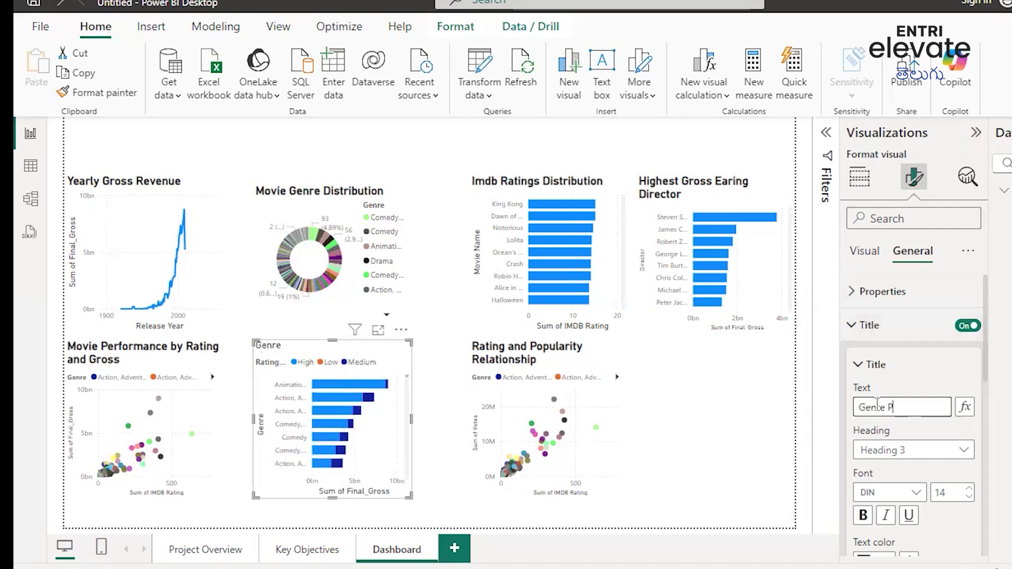
type("erformna")
key("BackSpace")
key("BackSpace")
type("ance Comparios")
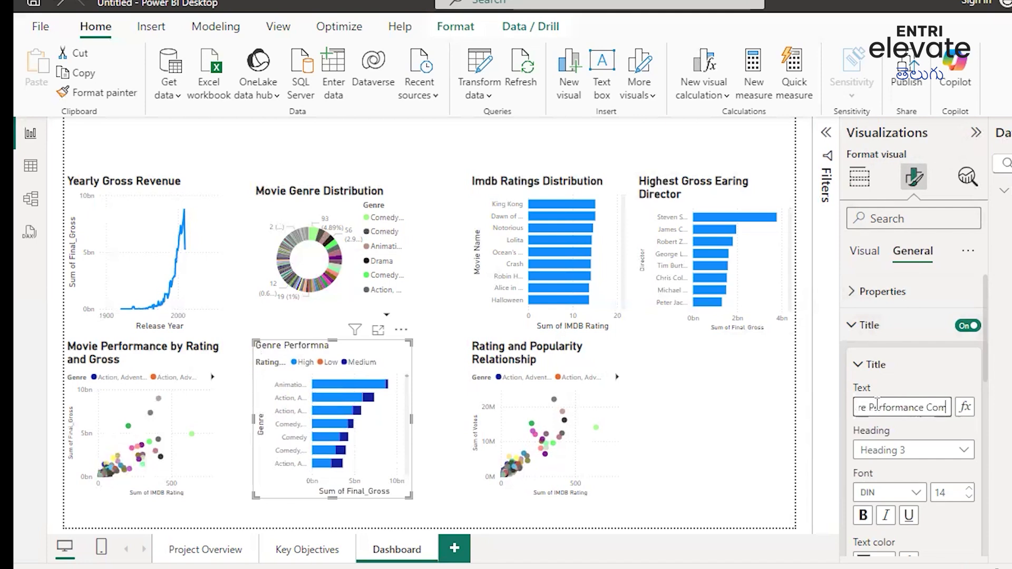
key("BackSpace")
key("BackSpace")
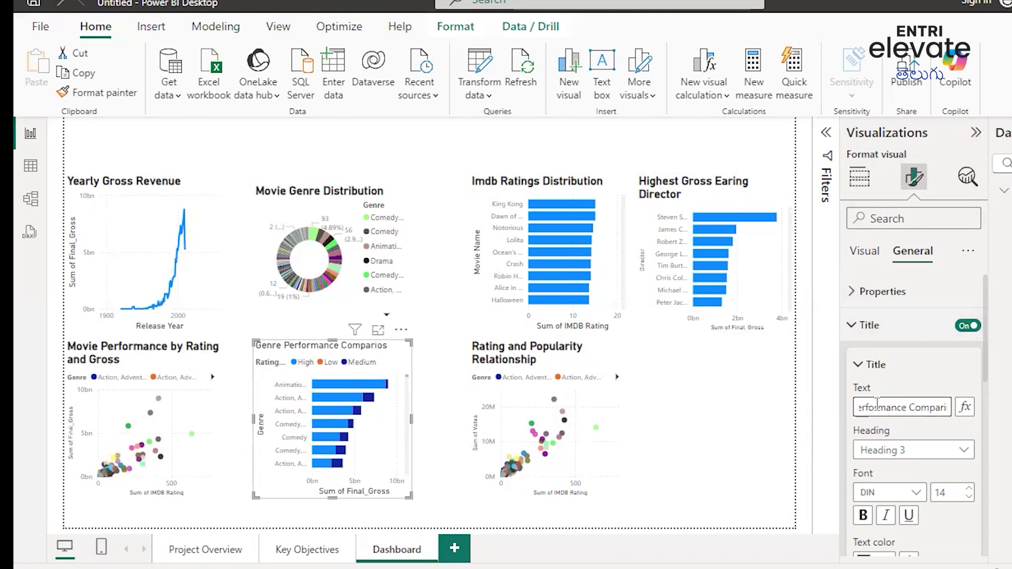
type("sion")
key("BackSpace")
key("BackSpace")
key("BackSpace")
key("BackSpace")
key("BackSpace")
type("sion")
Format the Genre Performance Comparision chart's title in bold at size 17.
left_click(970, 489)
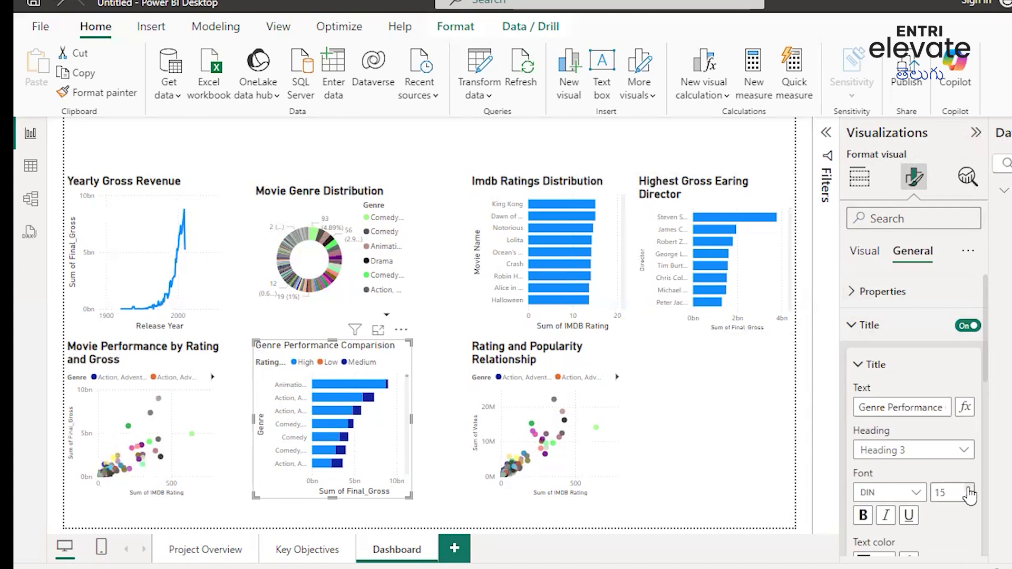
left_click(969, 488)
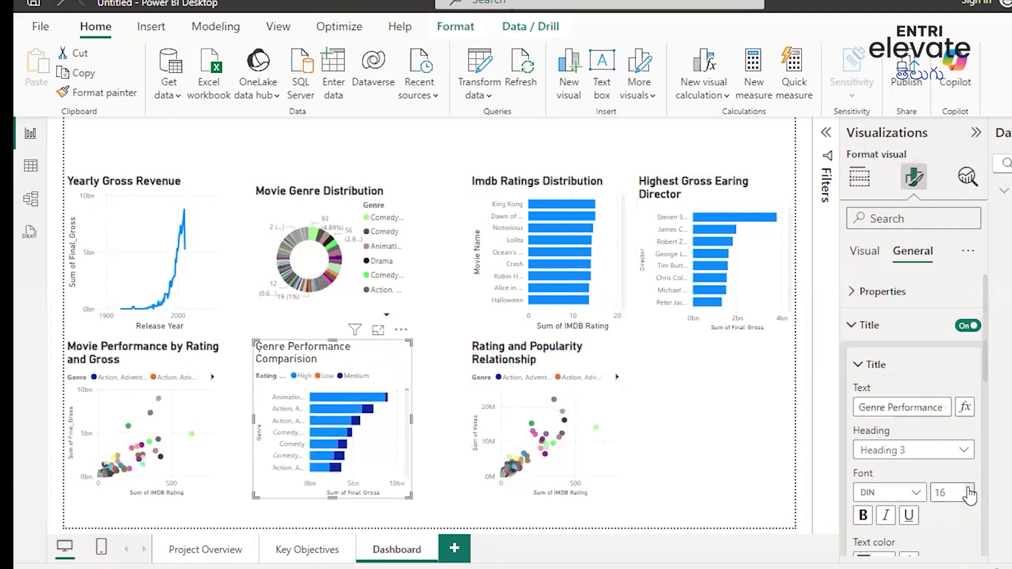
left_click(864, 517)
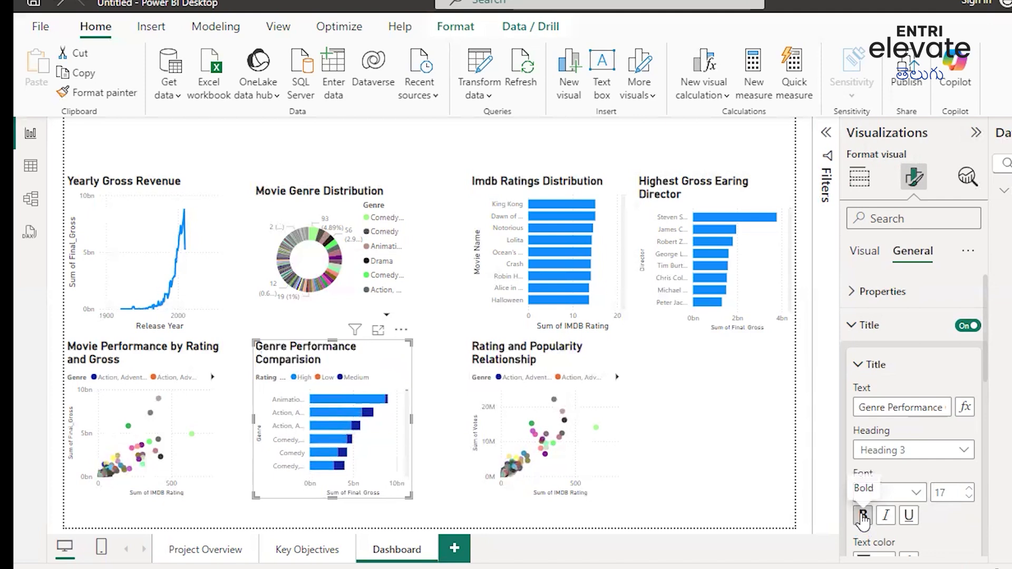
Add a Genre slicer to the empty area of the Dashboard page below the director chart.
left_click(717, 408)
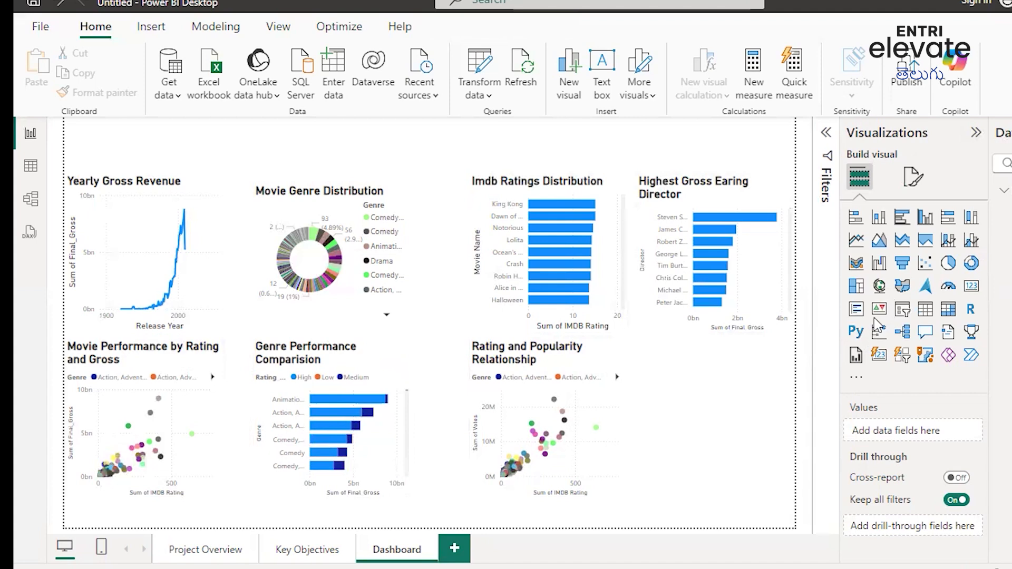
left_click(901, 315)
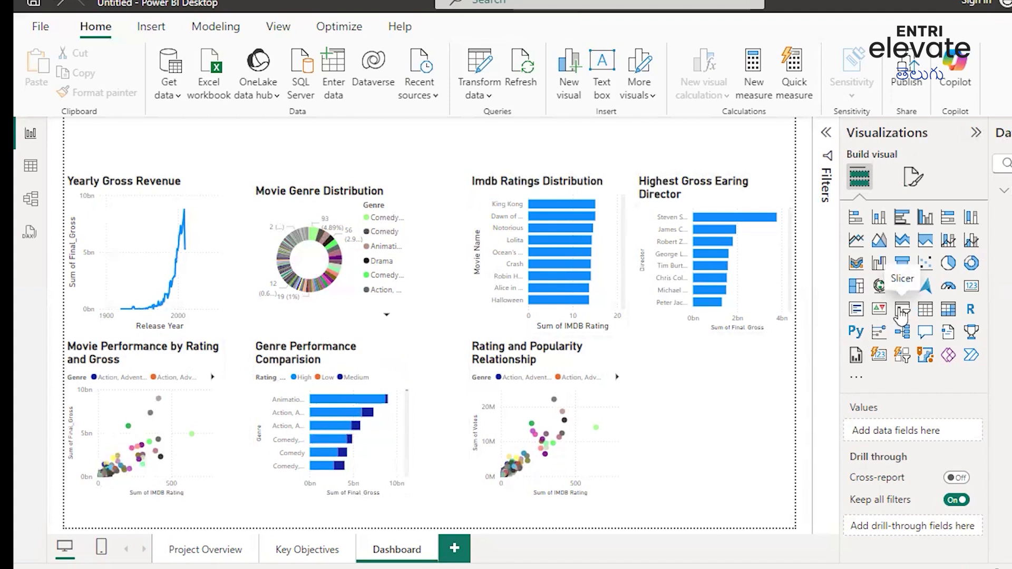
left_click(902, 314)
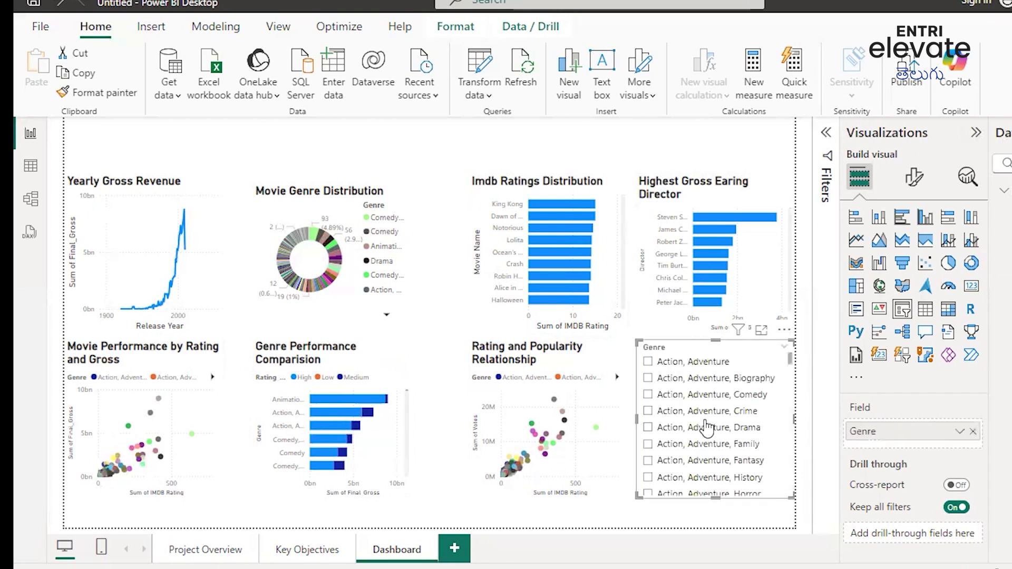
Turn on the Genre slicer's title, set its text to "Filter" and format it in bold at size 17.
left_click(915, 178)
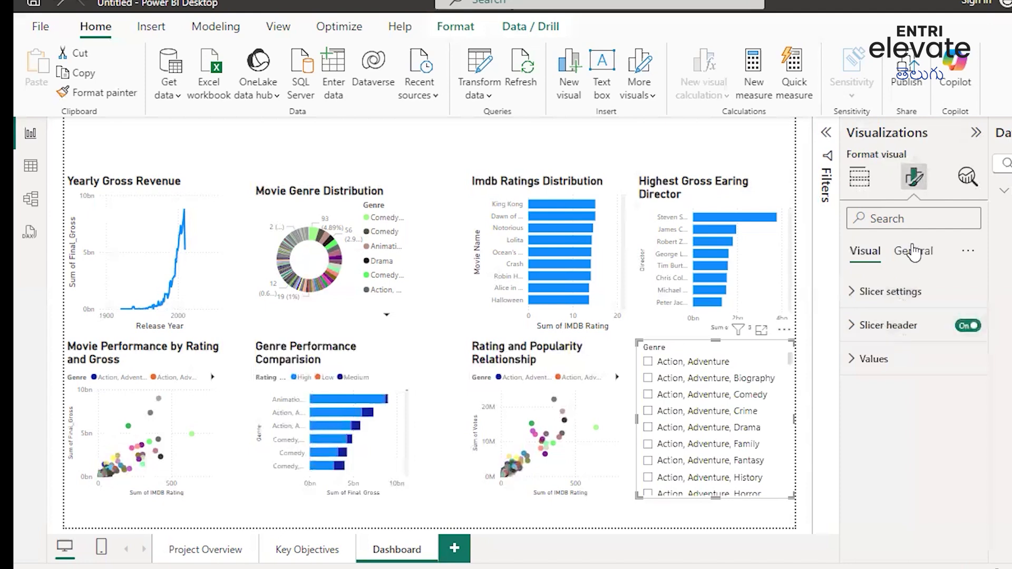
left_click(914, 251)
left_click(852, 327)
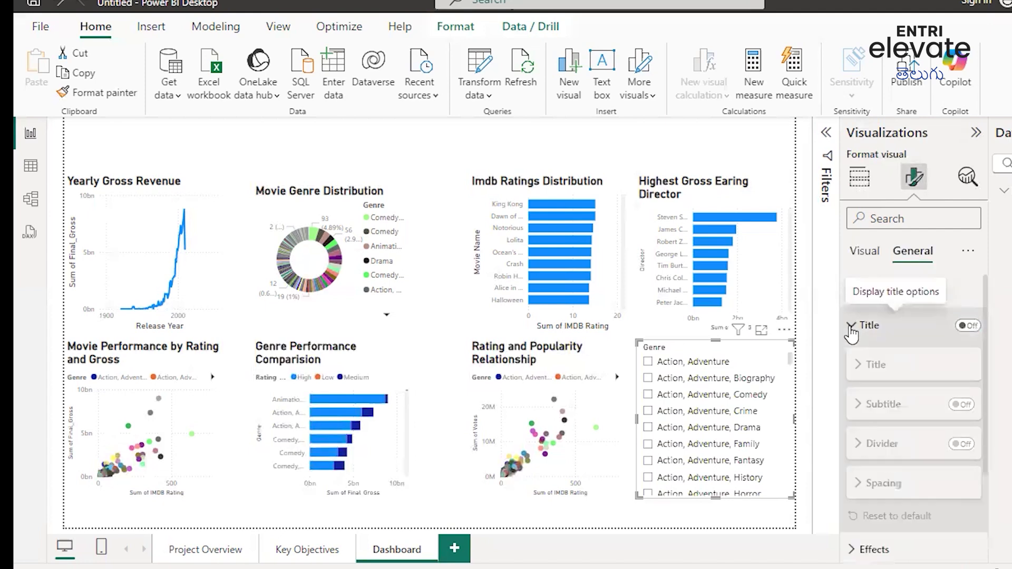
left_click(967, 326)
left_click(901, 406)
type("Filter")
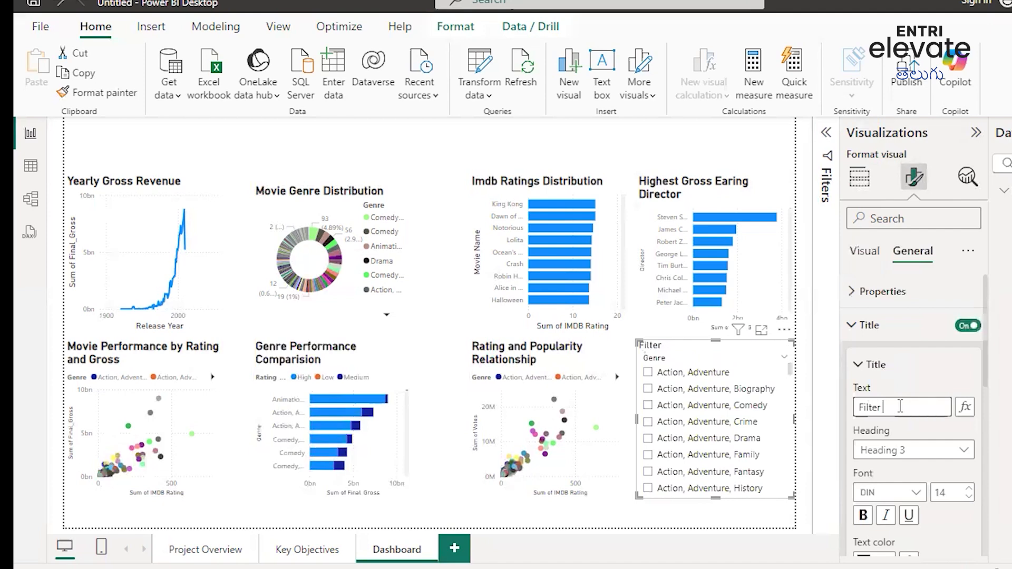
left_click(863, 515)
left_click(969, 489)
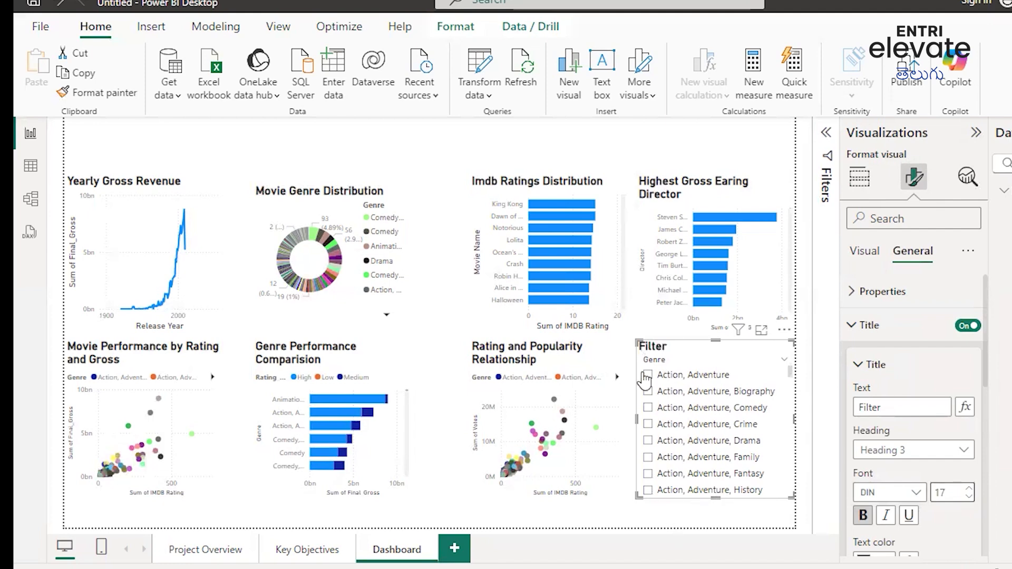
Test the slicer by filtering the dashboard to "Action, Adventure" and to "Action, Adventure, Family".
left_click(677, 153)
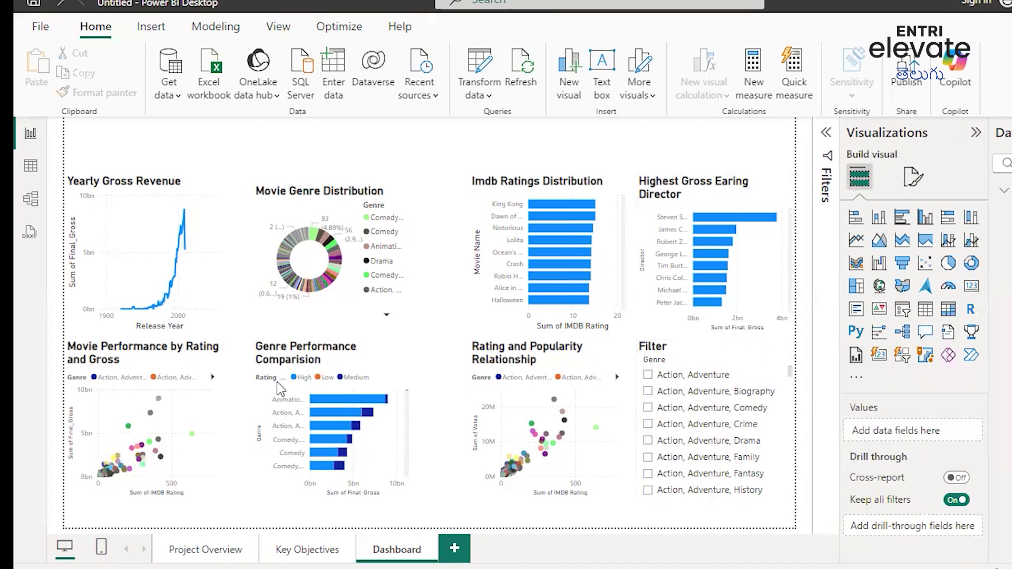
left_click(648, 376)
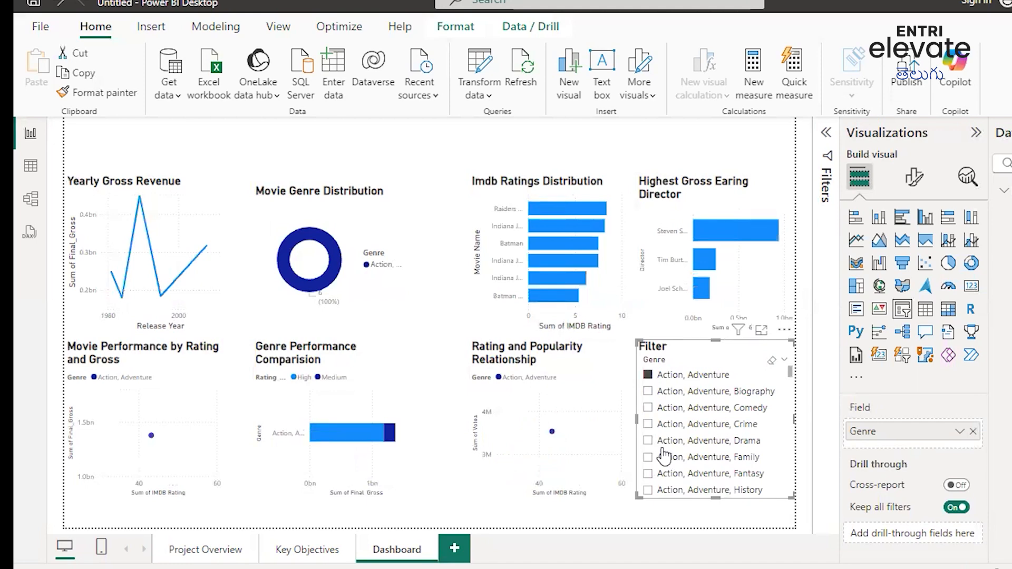
left_click(648, 458)
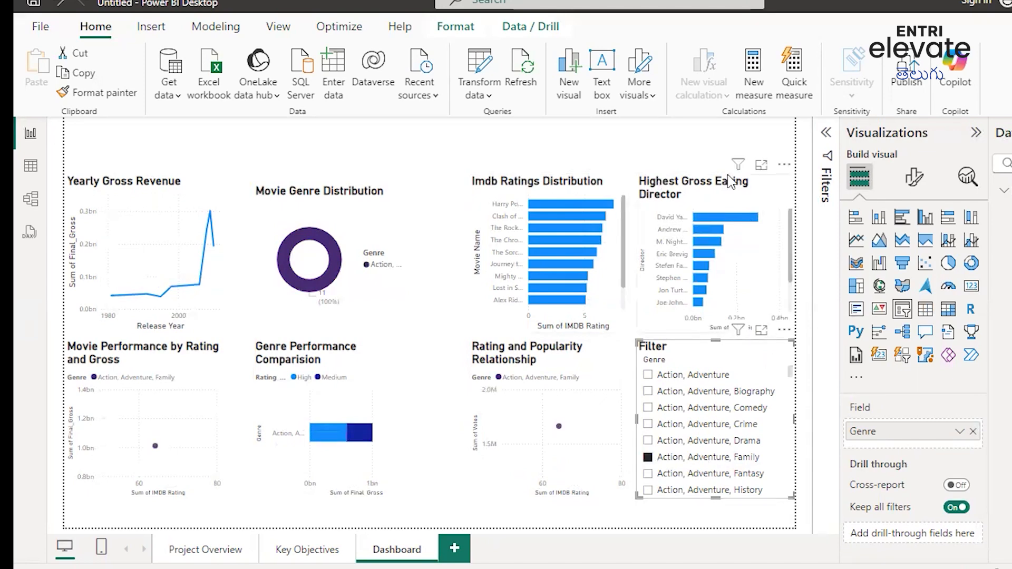
Correct the spelling of the director chart's title to "Highest Gross Earning Director".
left_click(718, 192)
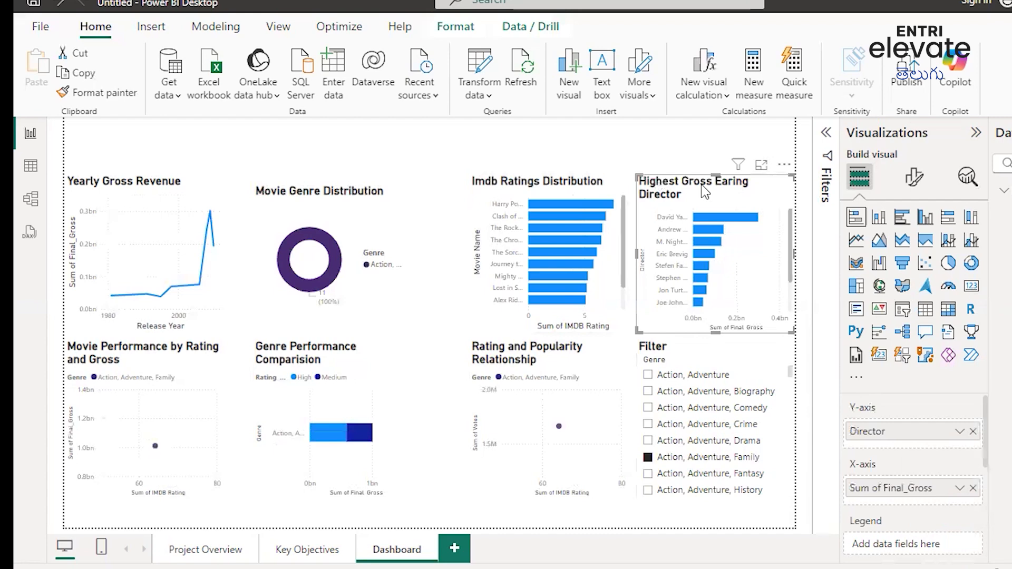
left_click(915, 180)
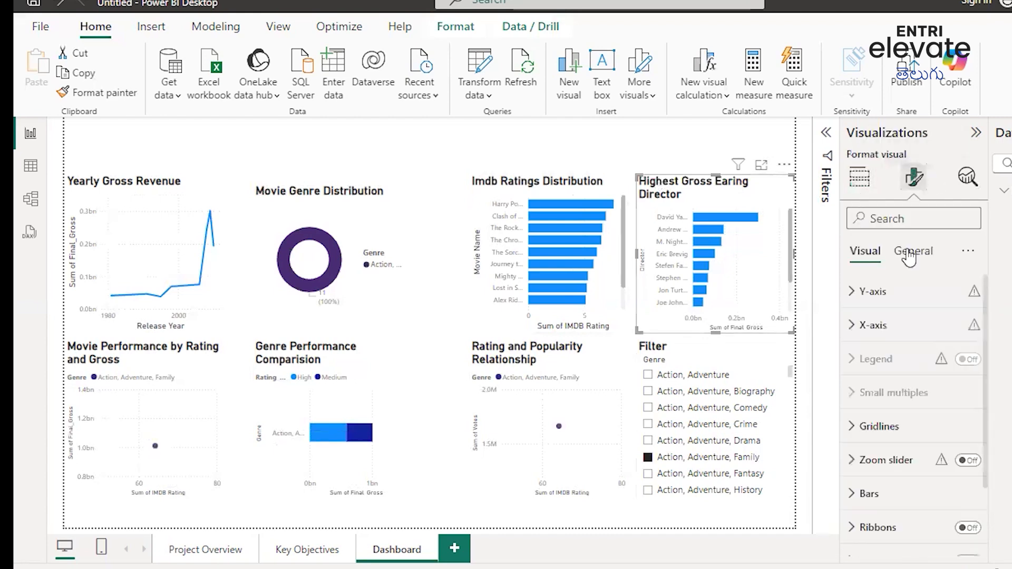
left_click(912, 251)
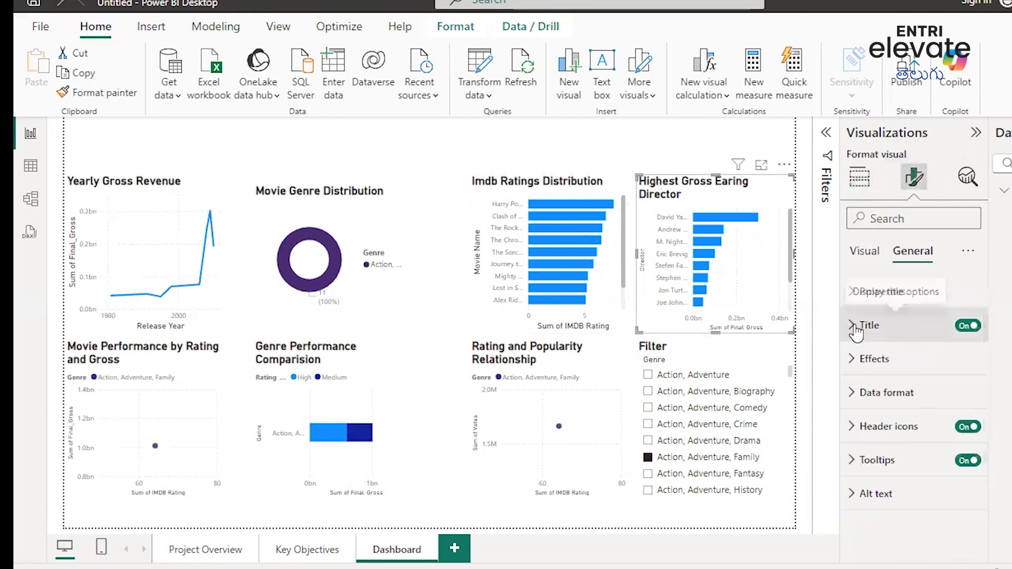
left_click(881, 333)
left_click(932, 411)
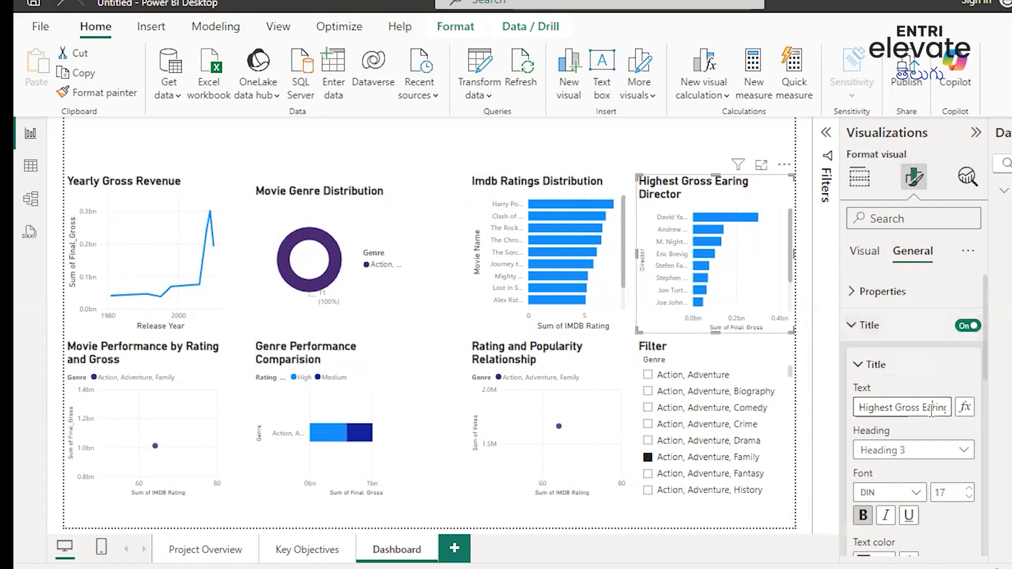
key("End")
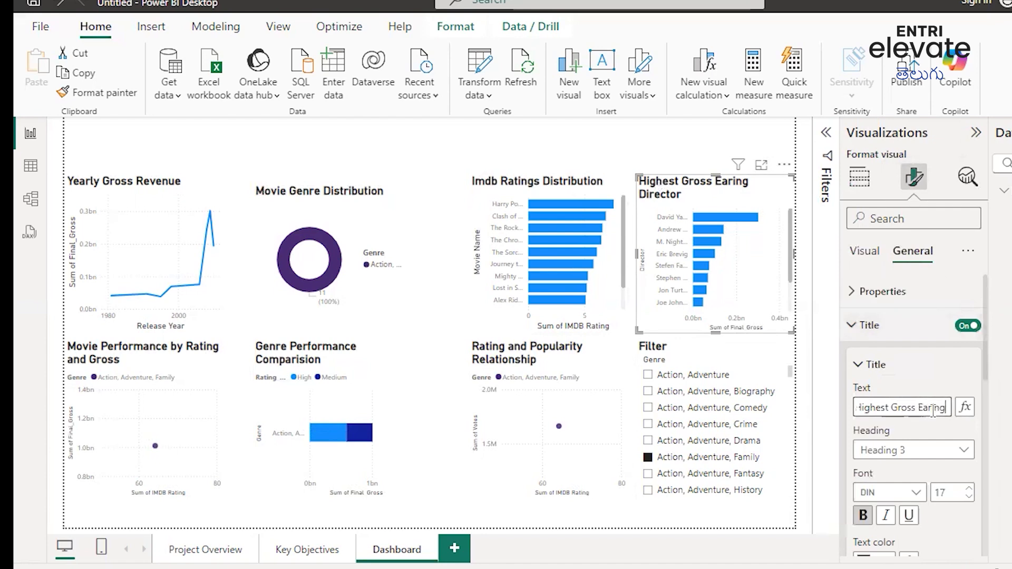
left_click(933, 412)
type("in")
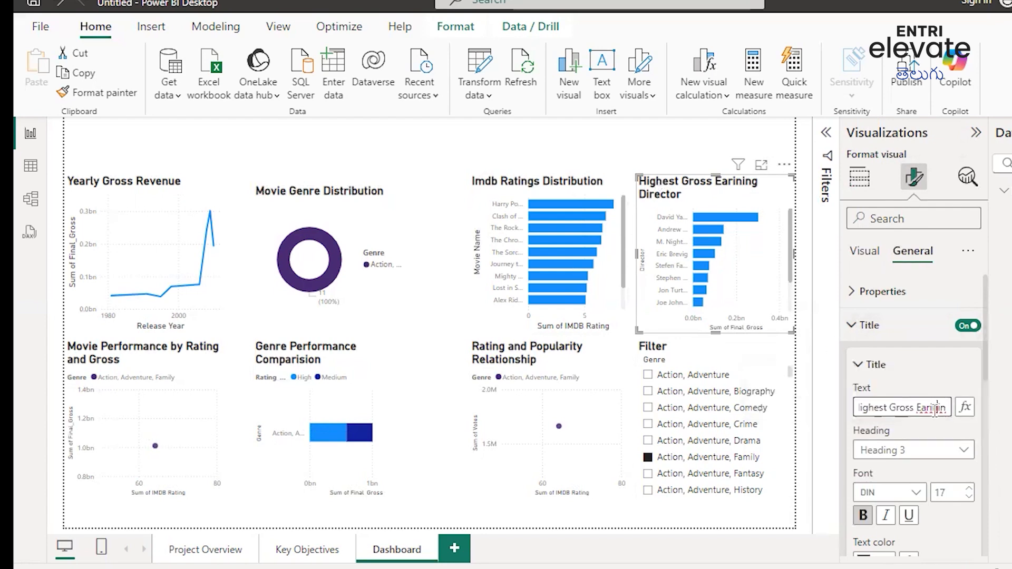
key("BackSpace")
key("BackSpace")
type("n")
left_click(643, 149)
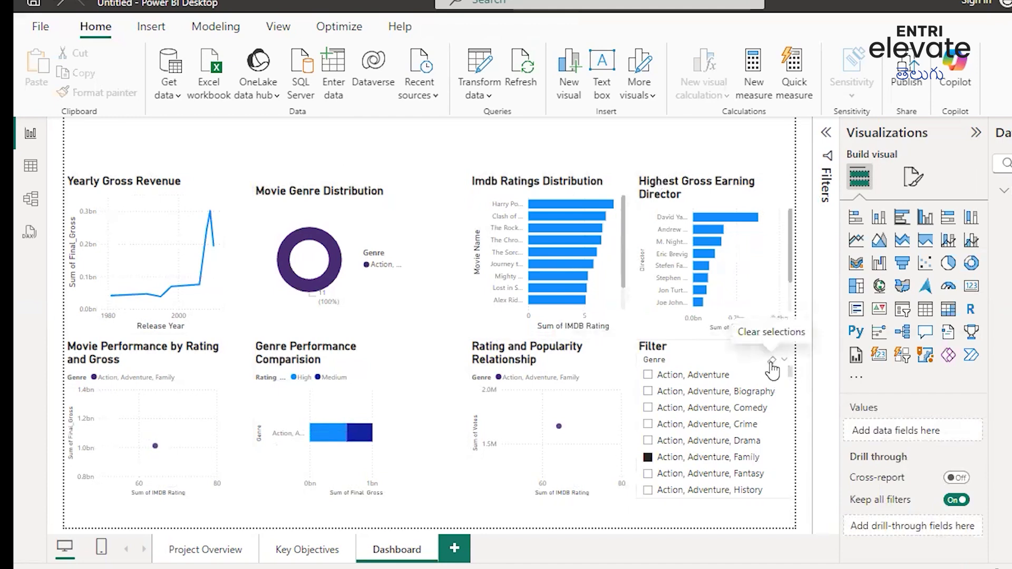
Clear the genre slicer's selection and inspect the "Comedy, Drama, Romance" segment of the Movie Genre Distribution chart.
left_click(772, 362)
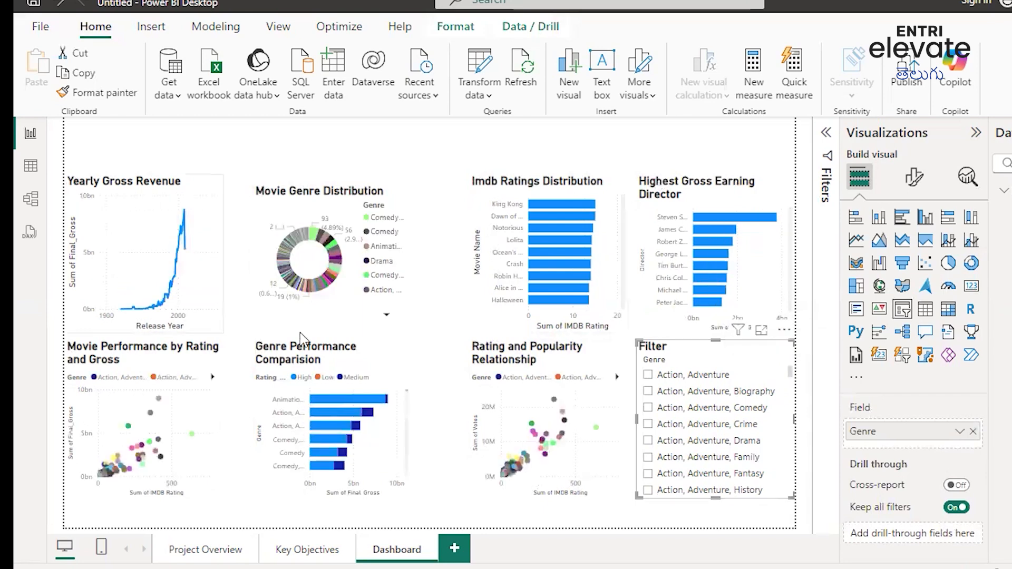
mouse_move(317, 243)
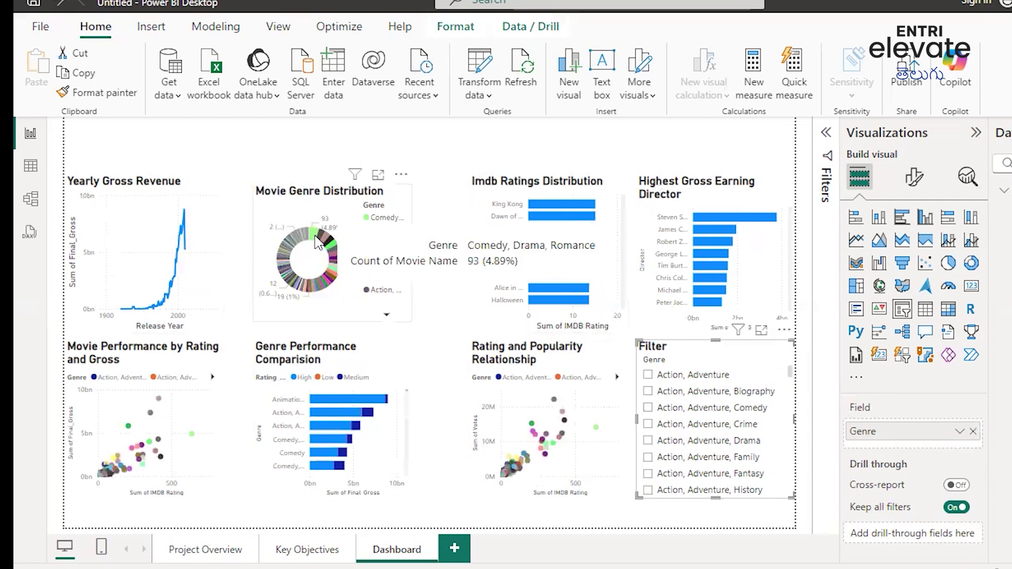
Cross-filter the dashboard by the "Comedy, Drama, Romance" genre segment, examine its Yearly Gross Revenue trend, and clear the selection.
left_click(316, 238)
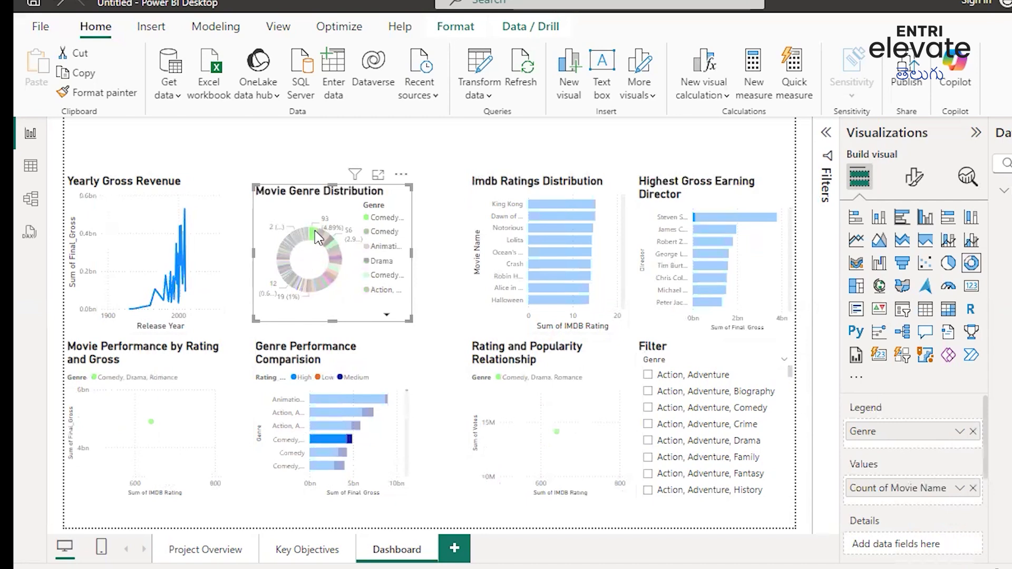
mouse_move(315, 230)
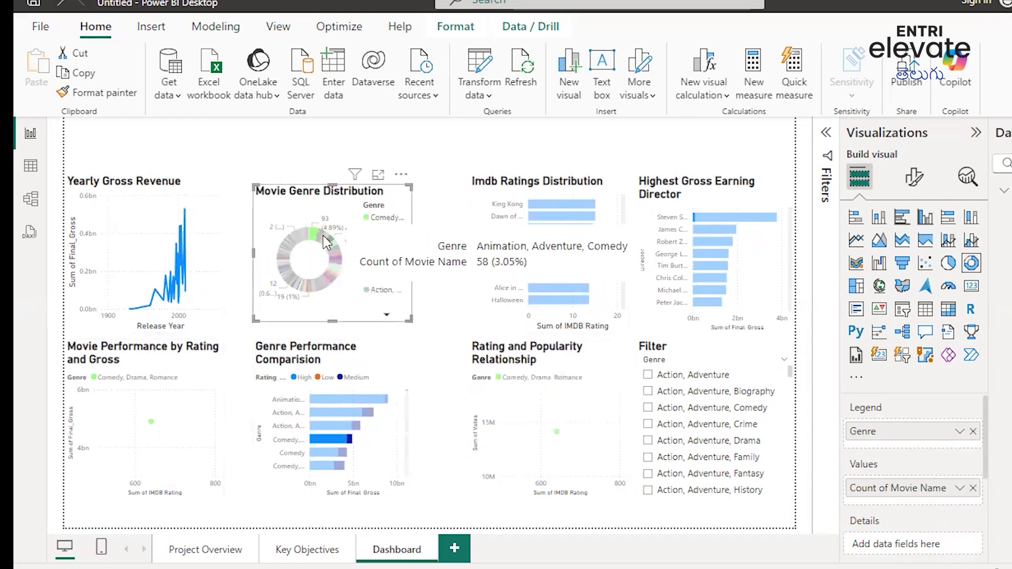
mouse_move(186, 247)
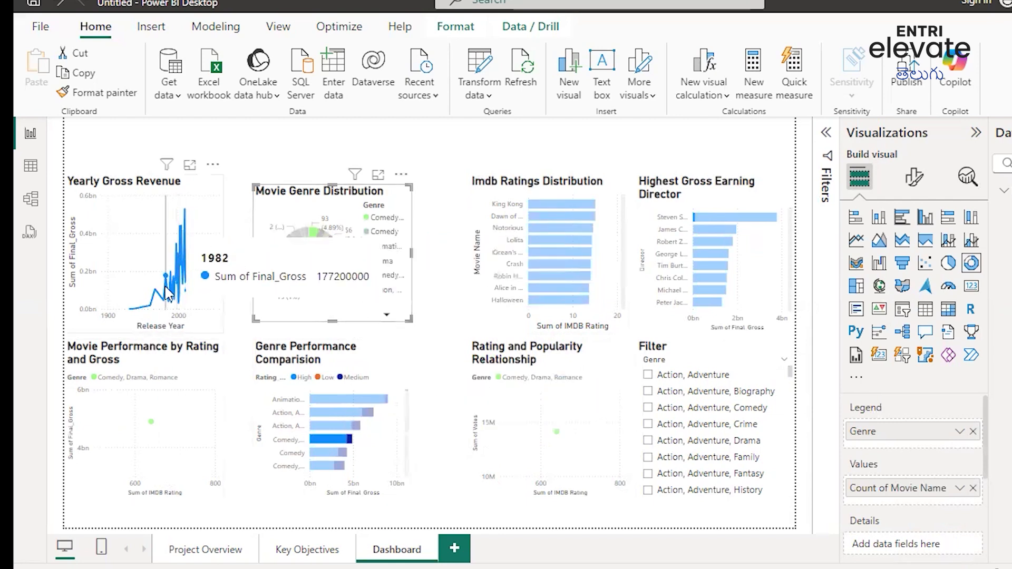
mouse_move(169, 291)
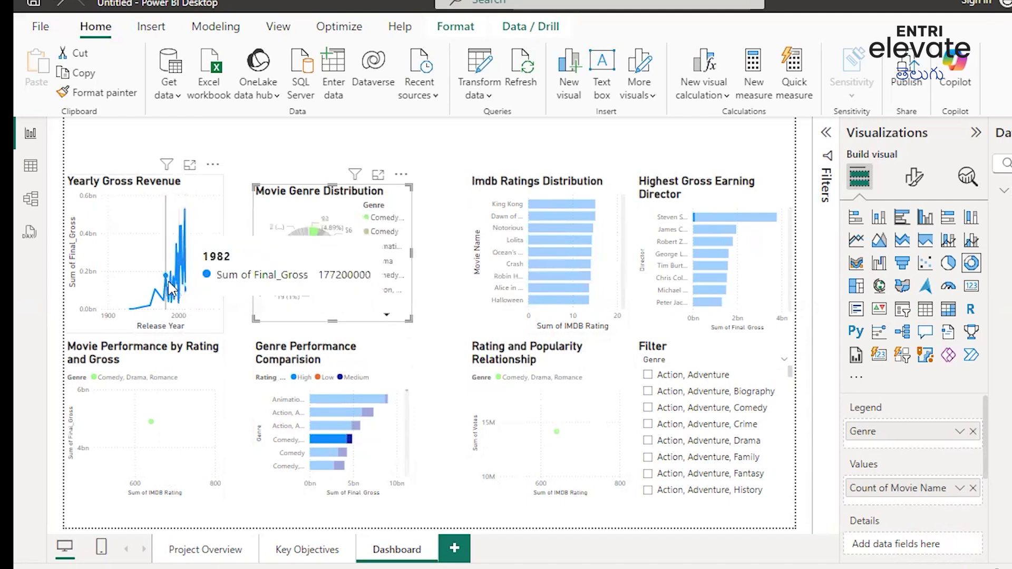
mouse_move(183, 270)
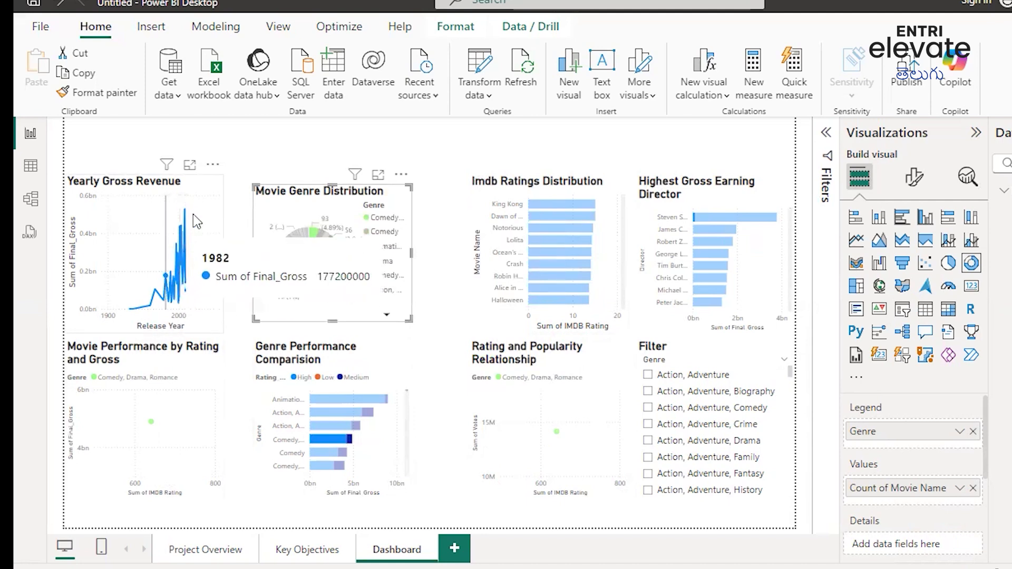
mouse_move(171, 217)
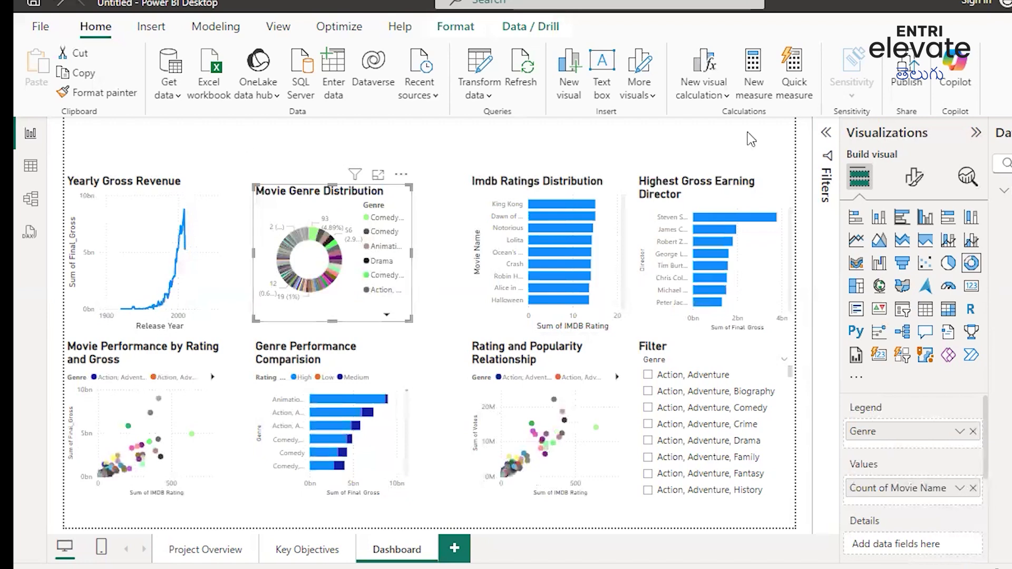
Insert a text box on the Dashboard page containing the heading "Movie Sales and Ratings Visualization".
left_click(602, 87)
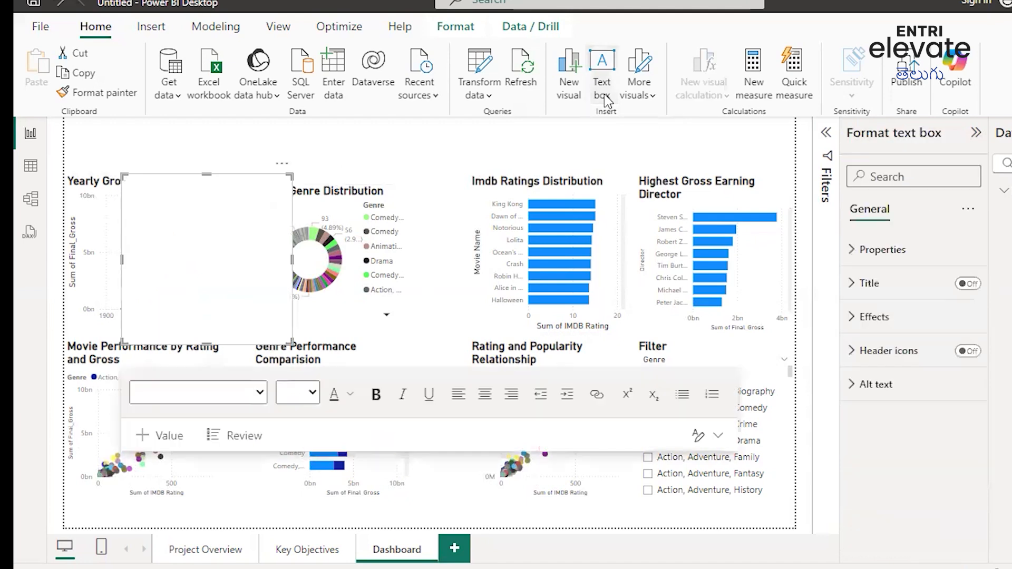
left_click(223, 262)
type("Movie Sales and Ratings V")
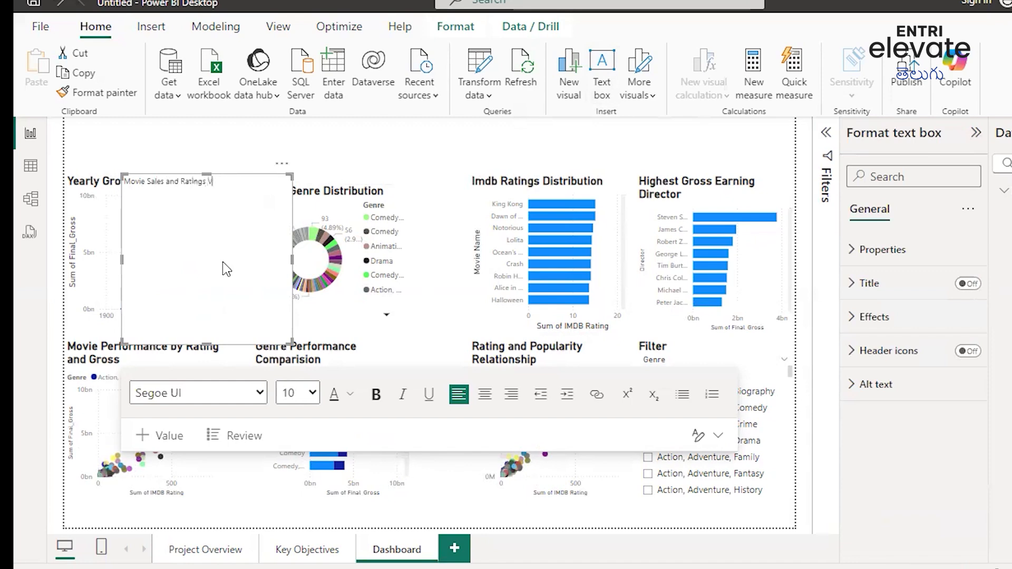
type("isualization")
Format the whole heading text in bold at font size 24.
key("shift+Left")
key("shift+Left")
key("ctrl+shift+Left")
key("ctrl+shift+Left")
key("ctrl+shift+Left")
key("ctrl+shift+Left")
key("ctrl+shift+Left")
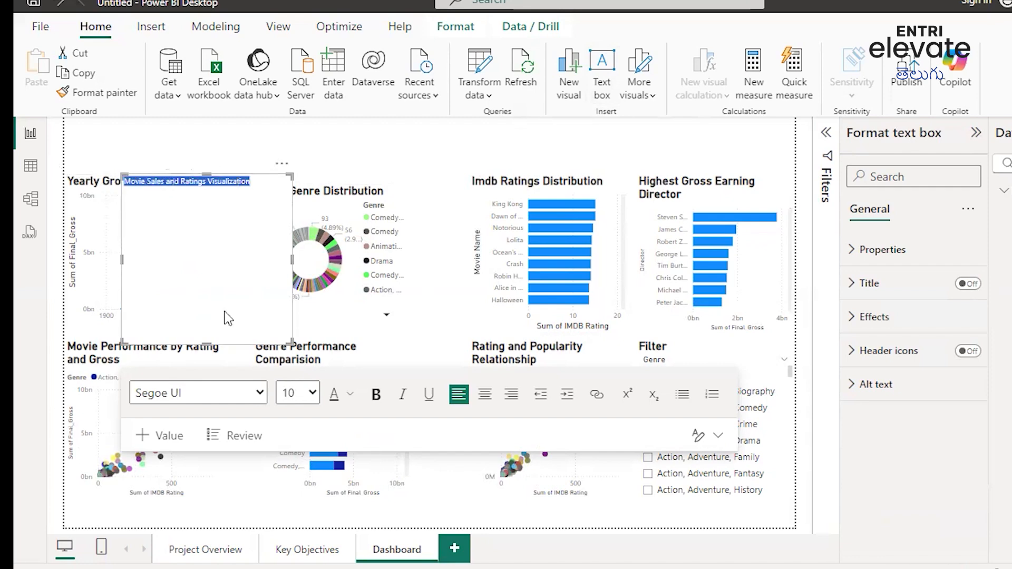
left_click(376, 395)
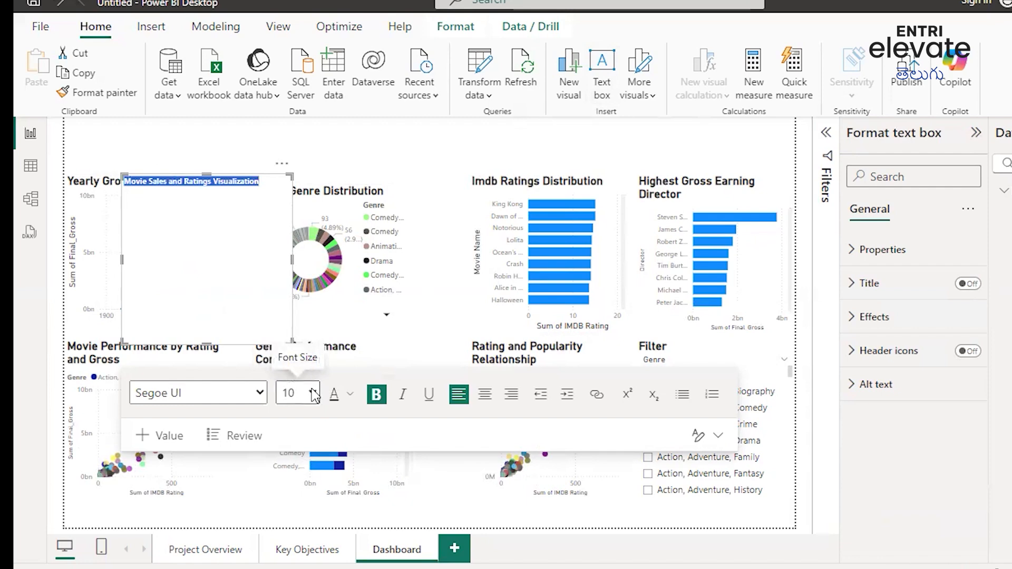
left_click(314, 394)
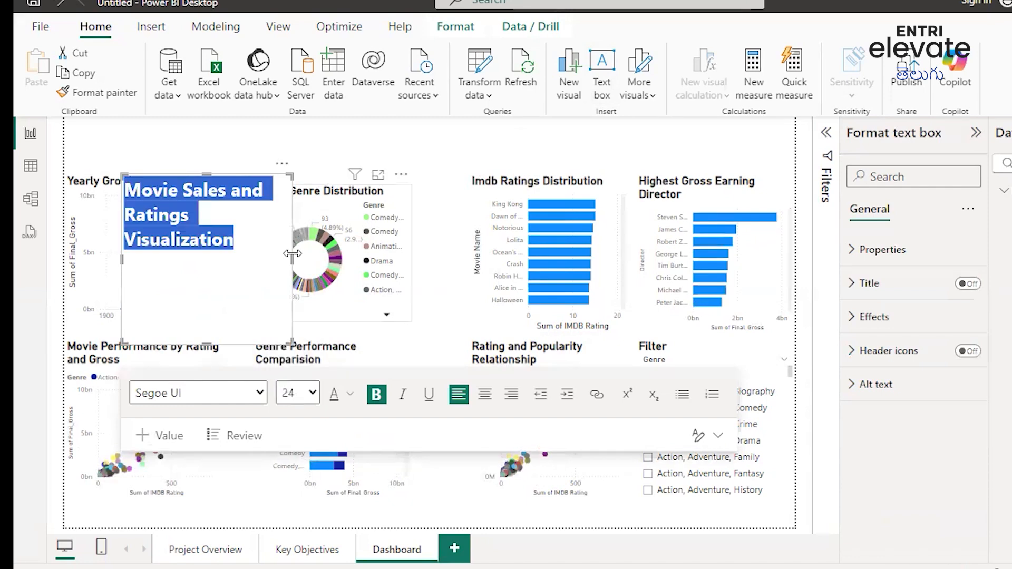
Resize the heading text box into a banner spanning the full page width above the charts.
left_click_drag(378, 260, 793, 244)
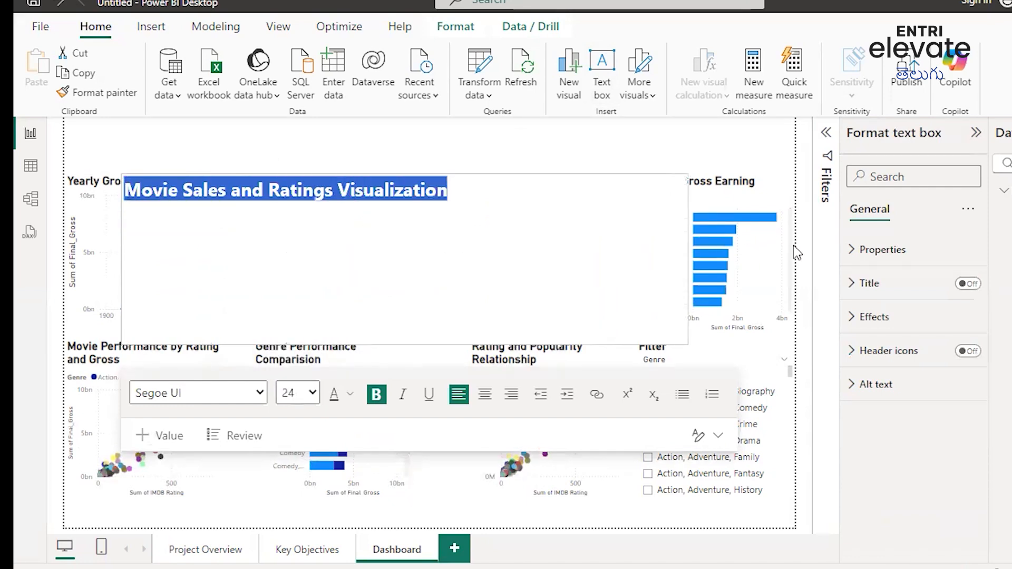
left_click_drag(451, 345, 445, 283)
left_click_drag(443, 223, 447, 216)
left_click_drag(454, 174, 451, 111)
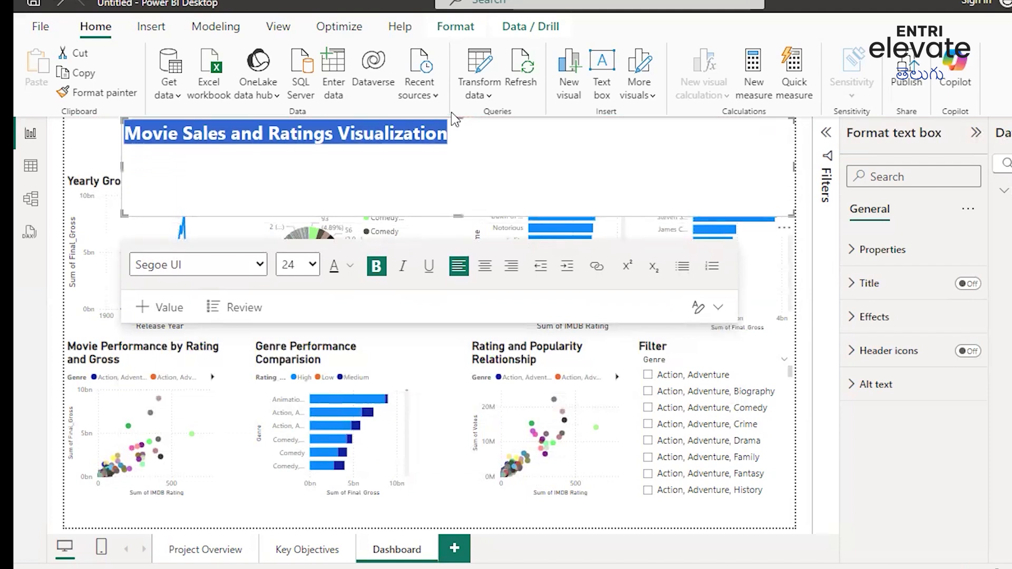
left_click_drag(458, 216, 458, 173)
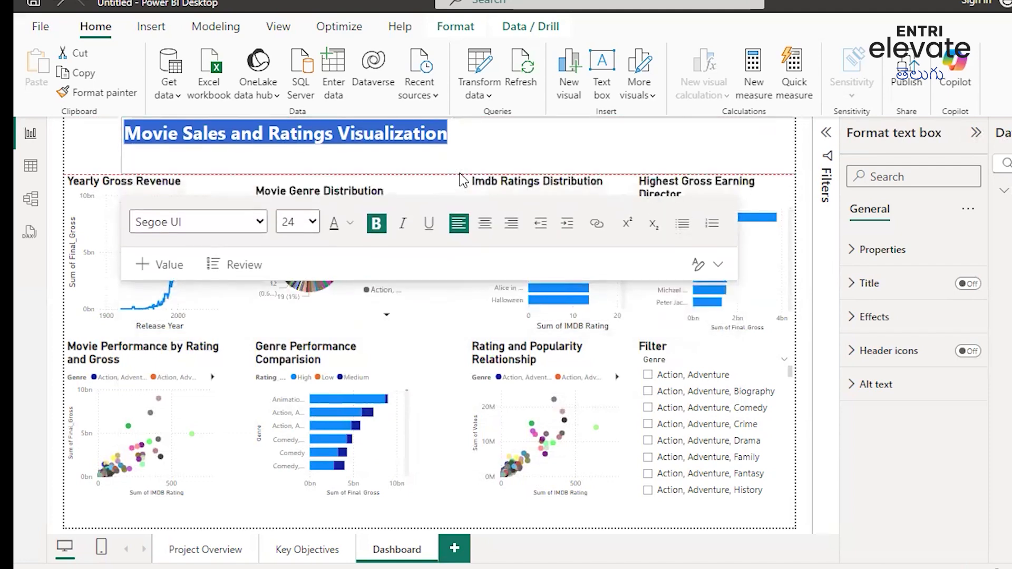
left_click_drag(121, 145, 66, 145)
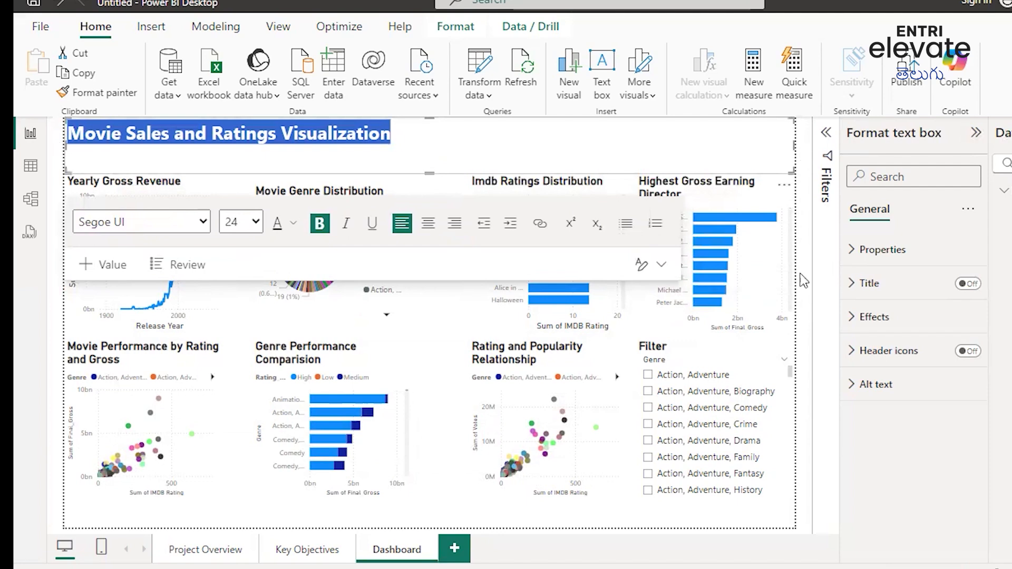
left_click(832, 494)
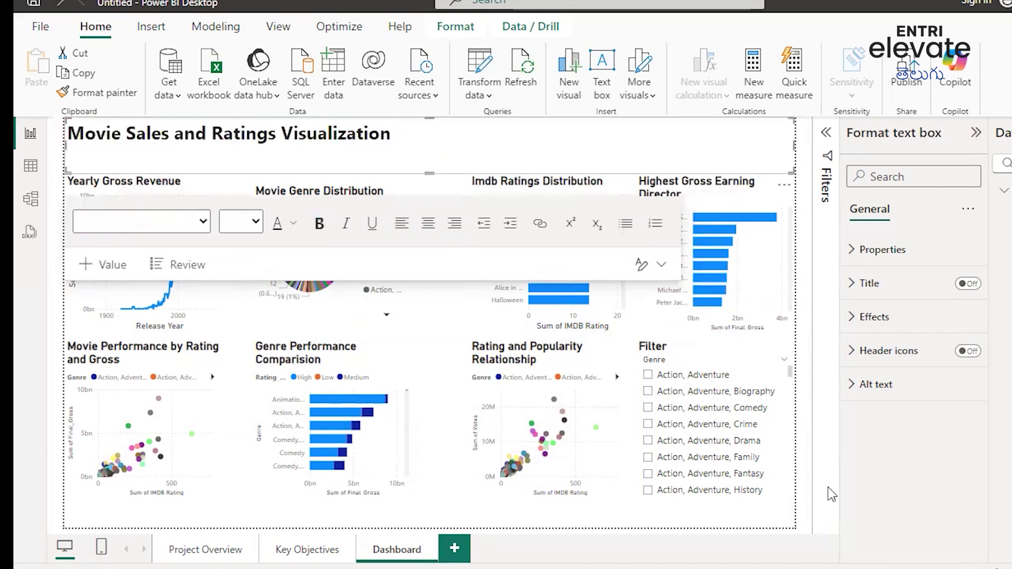
Center the heading text within its box and deselect the text box.
triple_click(359, 135)
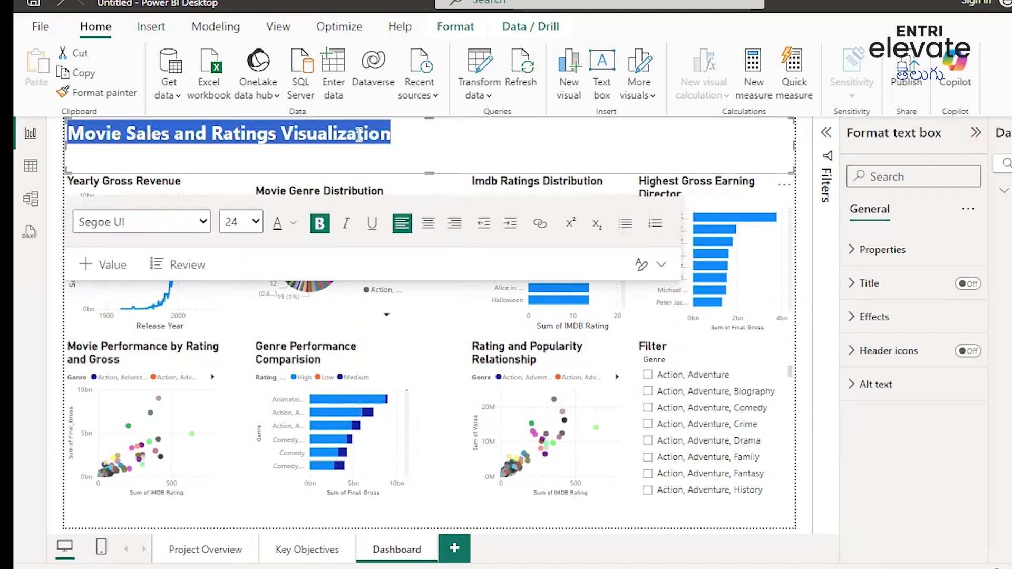
left_click(428, 223)
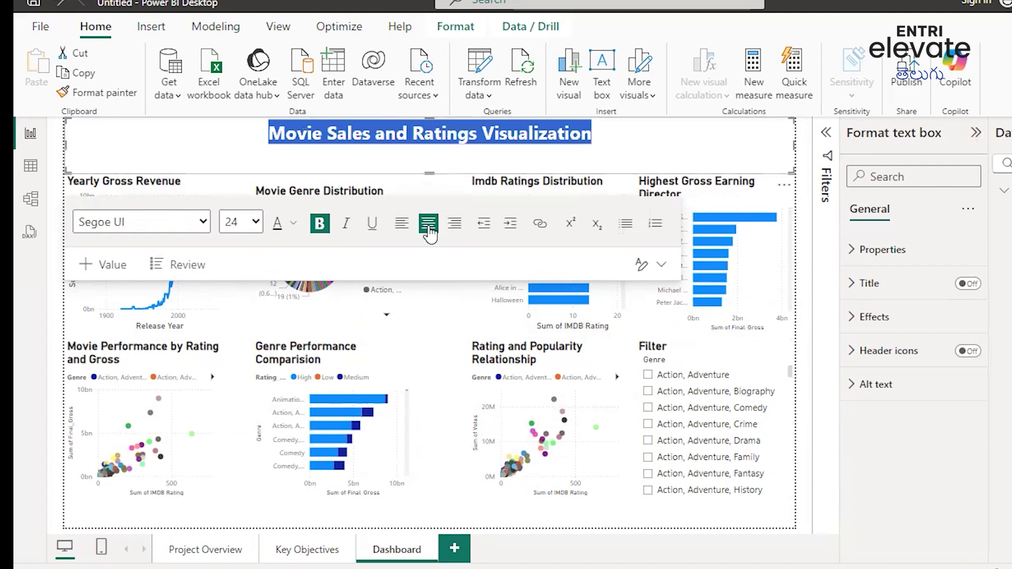
left_click(667, 135)
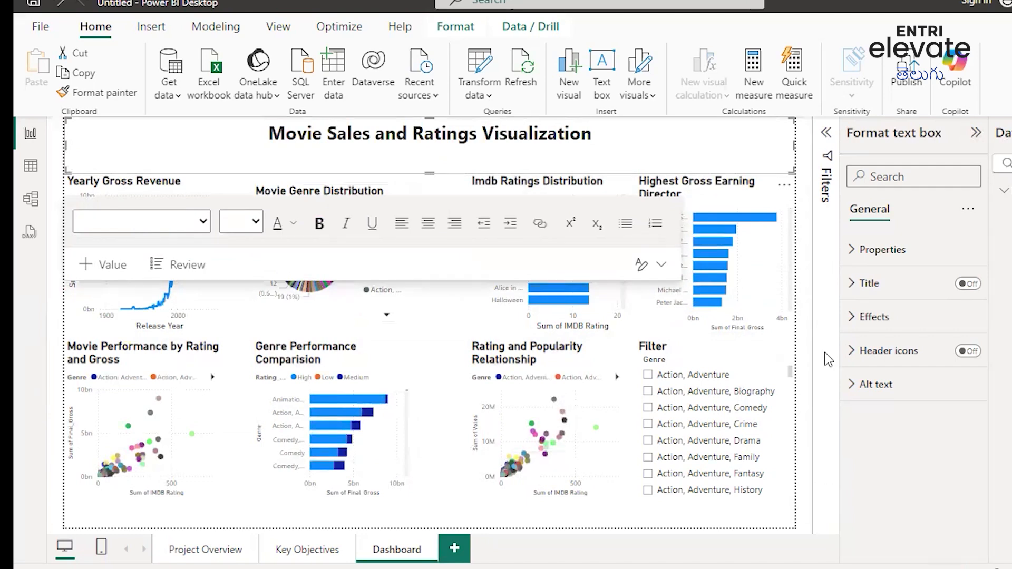
left_click(806, 380)
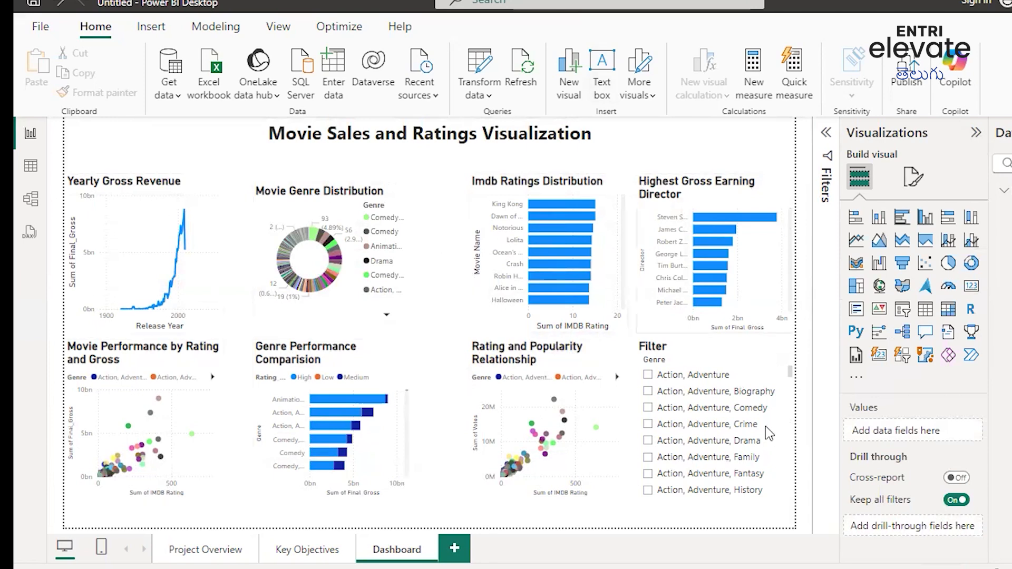
Apply the dark Innovate theme to the report and collapse the Visualizations pane.
left_click(278, 26)
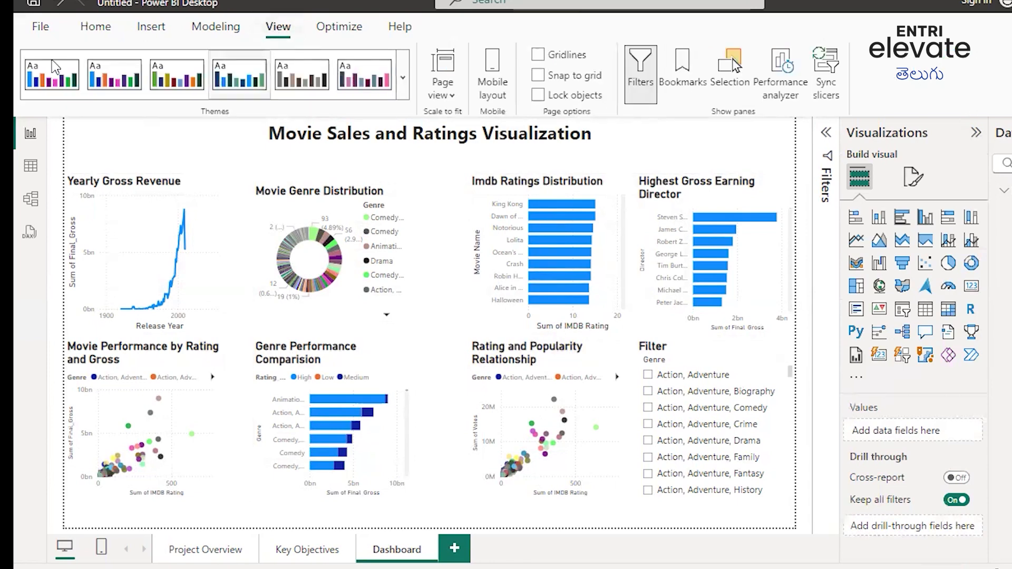
left_click(404, 87)
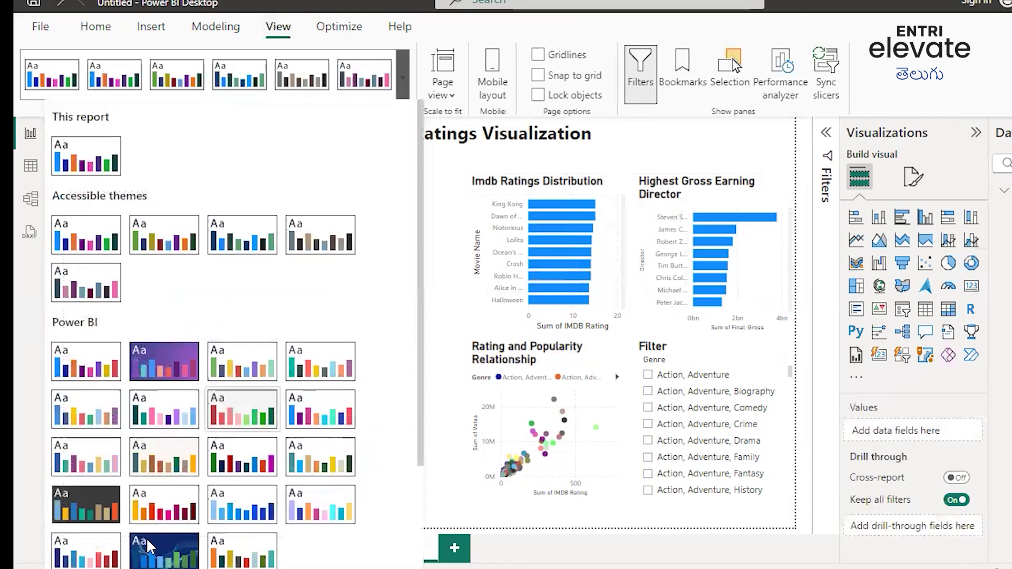
key("Escape")
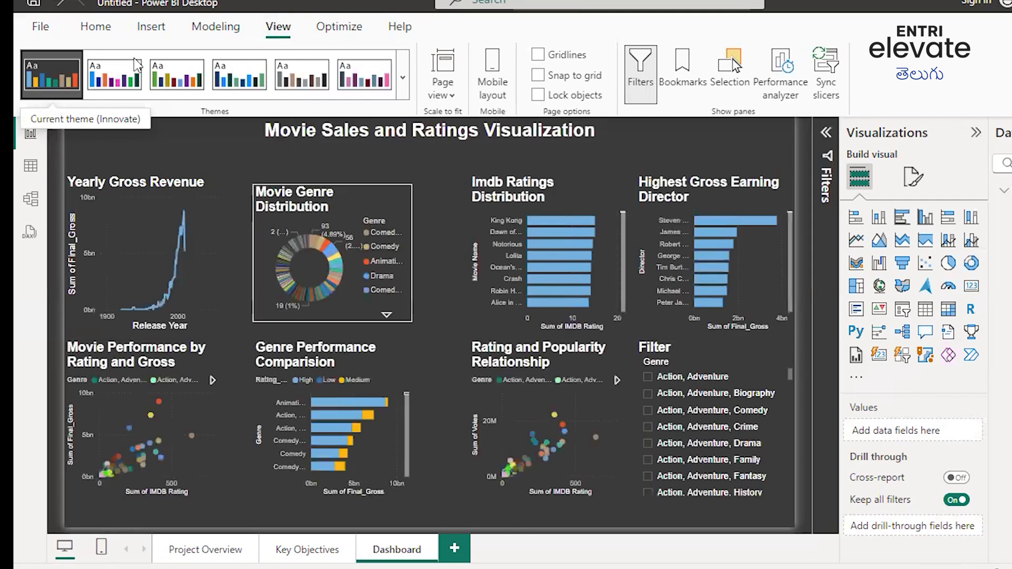
left_click(96, 29)
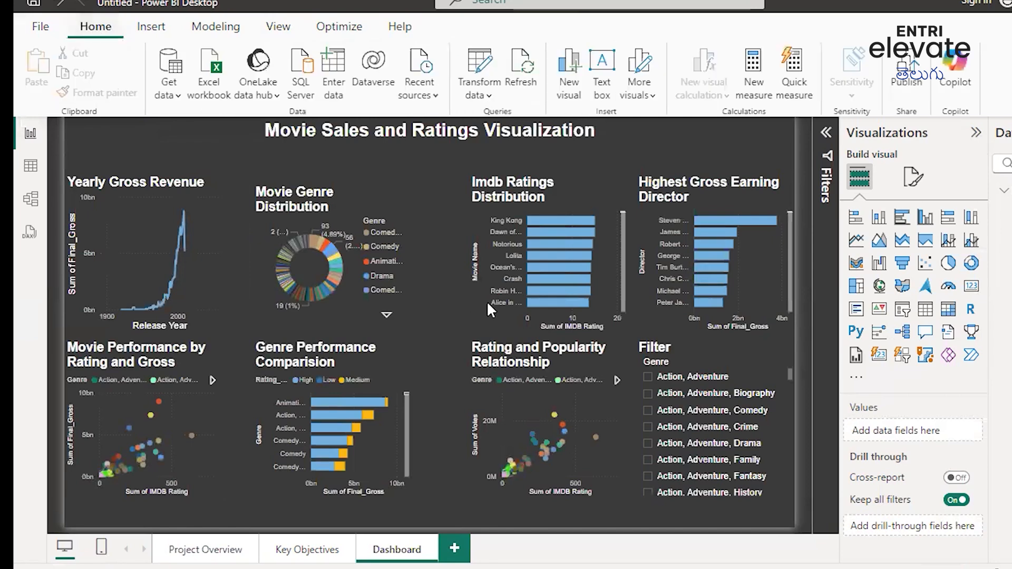
left_click(974, 135)
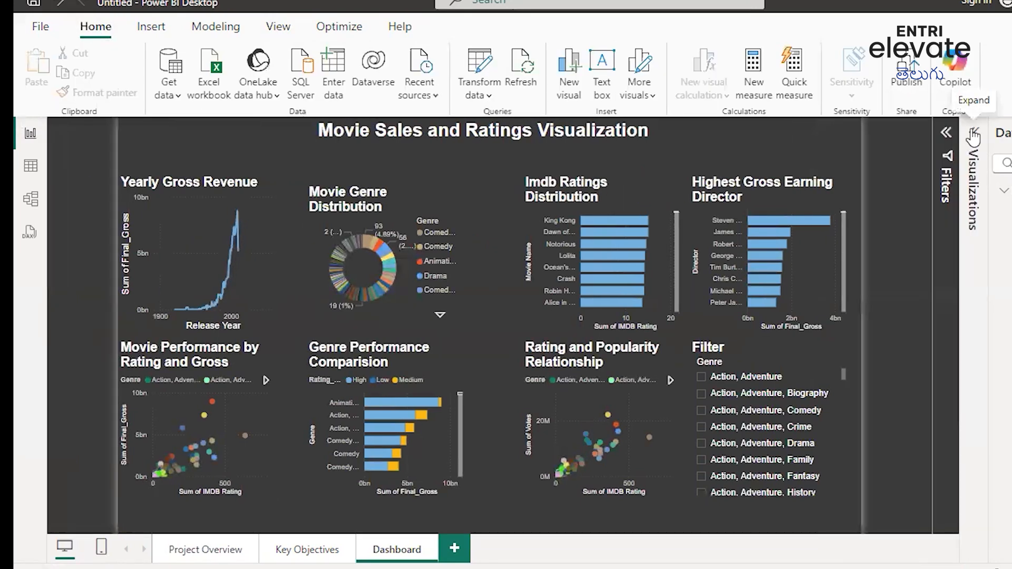